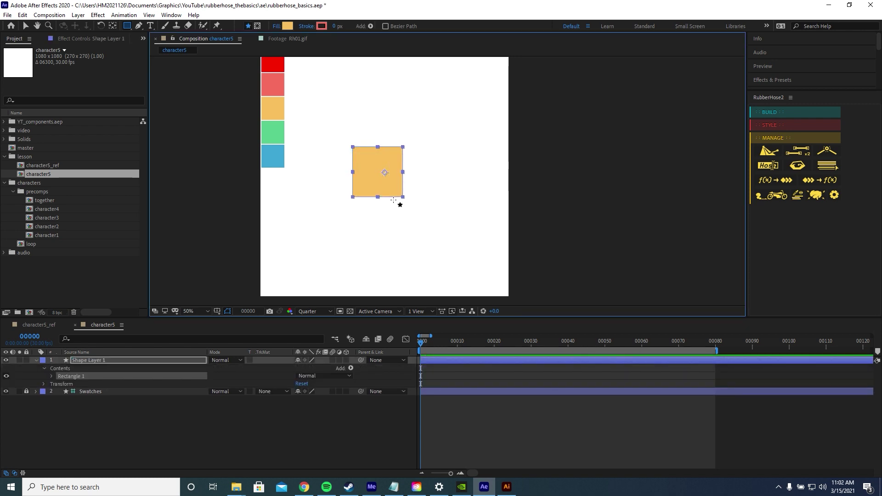
- Change the square's fill to the green swatch colour (59CD90)
left_click(287, 25)
left_click(518, 233)
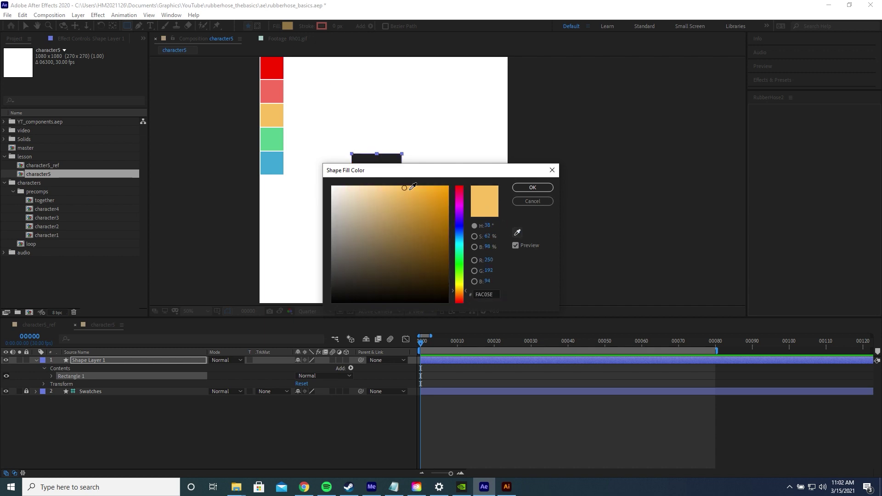
left_click(280, 141)
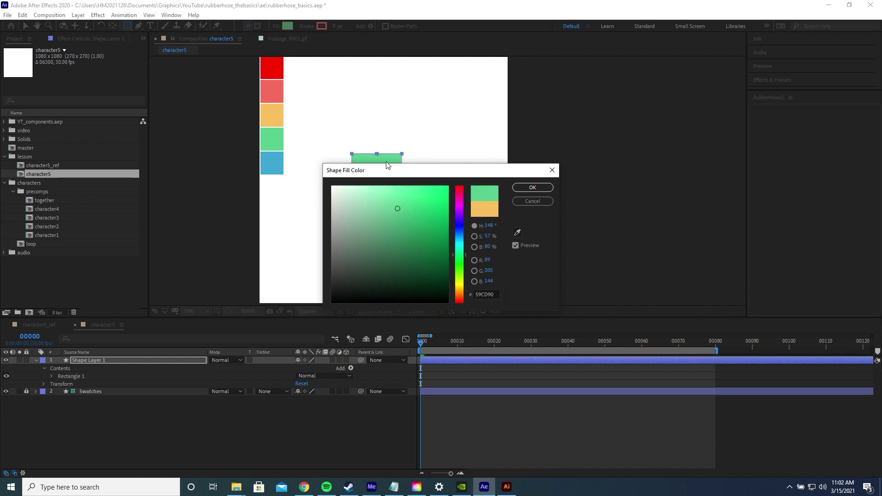
left_click(538, 188)
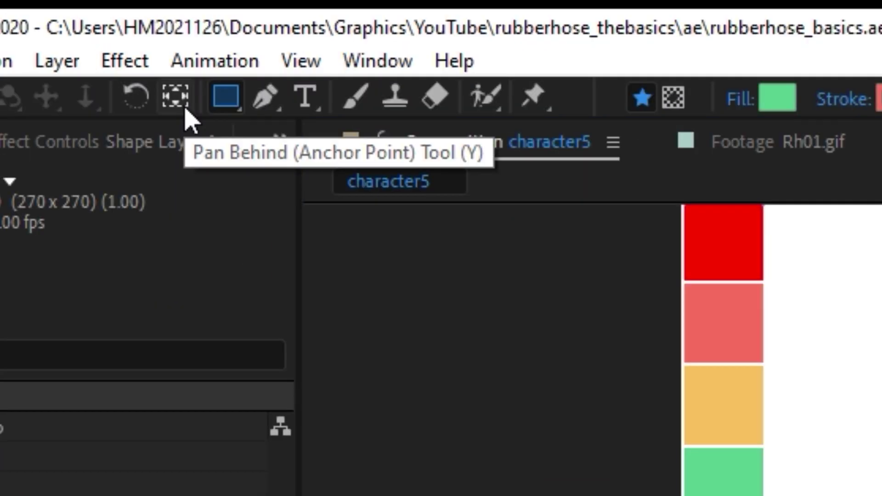
- Center the green square's anchor point, rename its layer "body" and deselect it
left_click(182, 105)
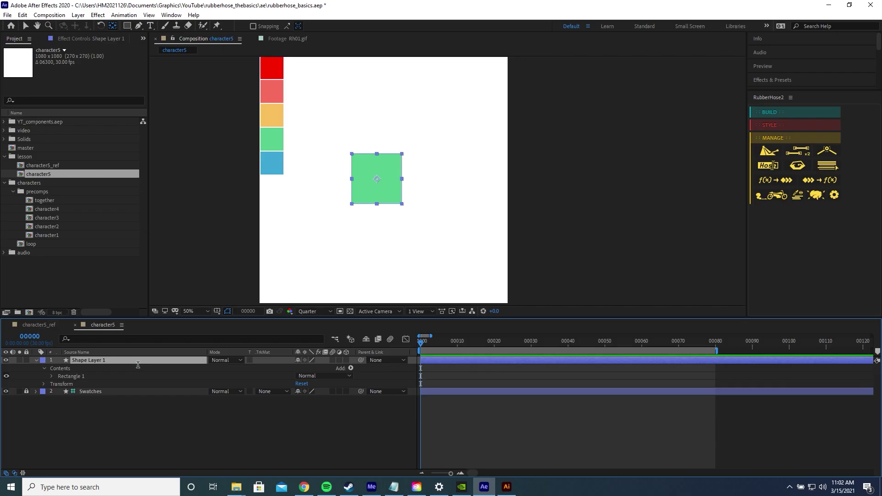
key("Return")
type("body")
key("Return")
key("F2")
- Draw a small square on a new shape layer just above the right side of the body
left_click(127, 26)
left_click(127, 26)
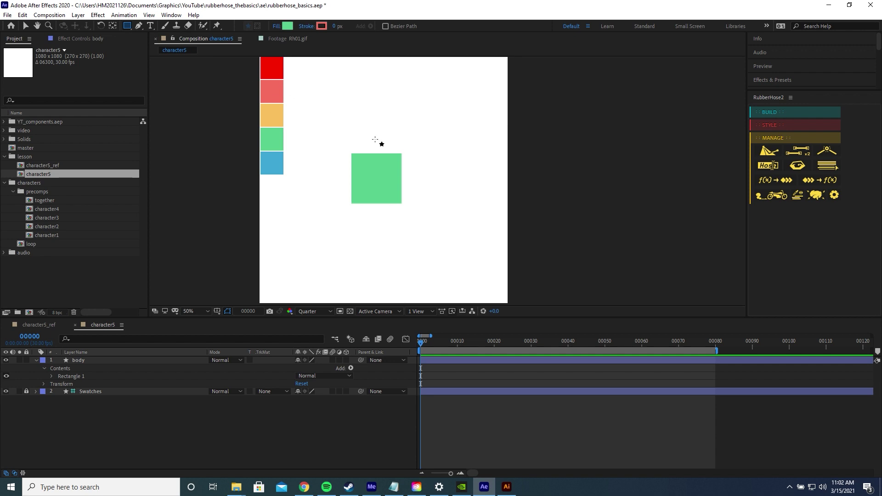
scroll(375, 139, "up", 1)
left_click_drag(371, 136, 427, 173)
left_click_drag(382, 130, 407, 156)
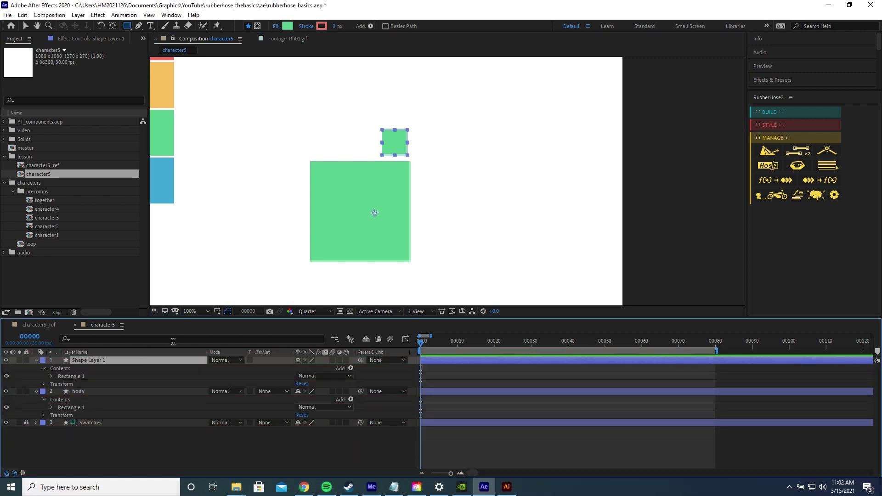
- Rename the small square's layer "head" and center its anchor point on the shape
key("Return")
type("head")
key("Return")
left_click(111, 29)
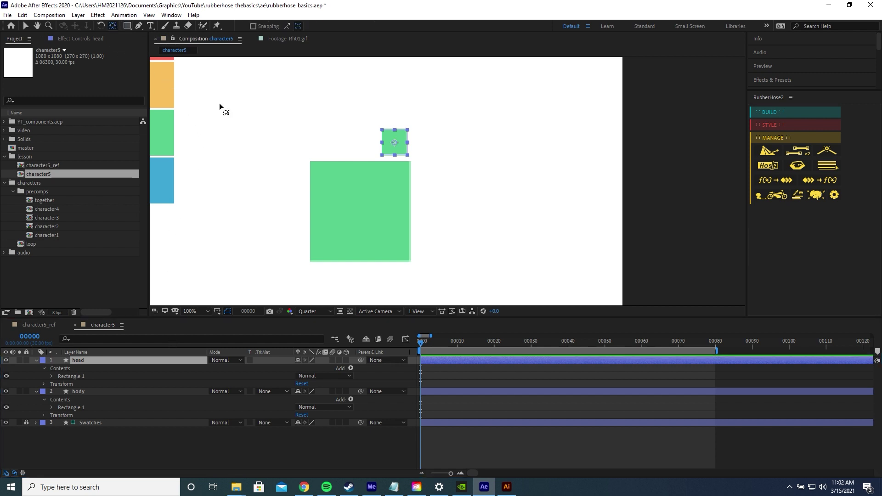
- Select the head and body together and align their right edges to the selection
key("v")
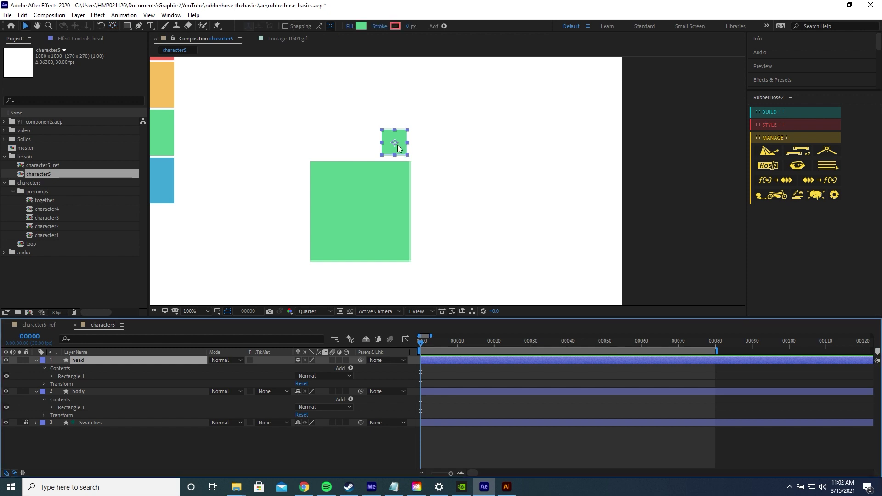
left_click(390, 182, "shift")
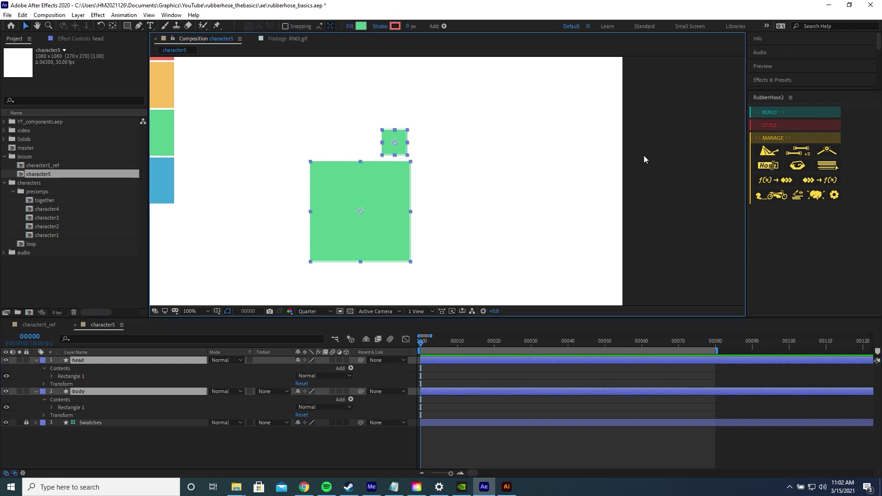
left_click(171, 15)
left_click(204, 76)
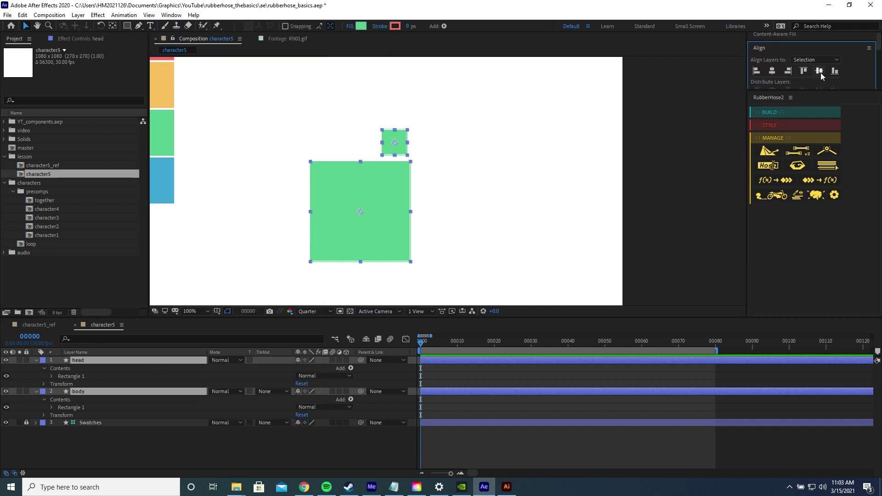
left_click(789, 71)
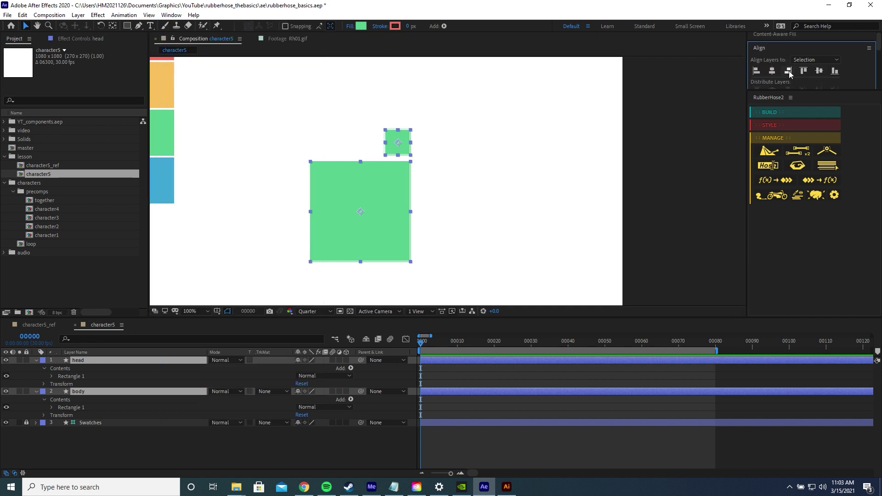
- Move the head down until it rests flush on the body's top edge
left_click(408, 115)
scroll(398, 125, "up", 1)
left_click_drag(383, 133, 383, 145)
left_click(435, 161)
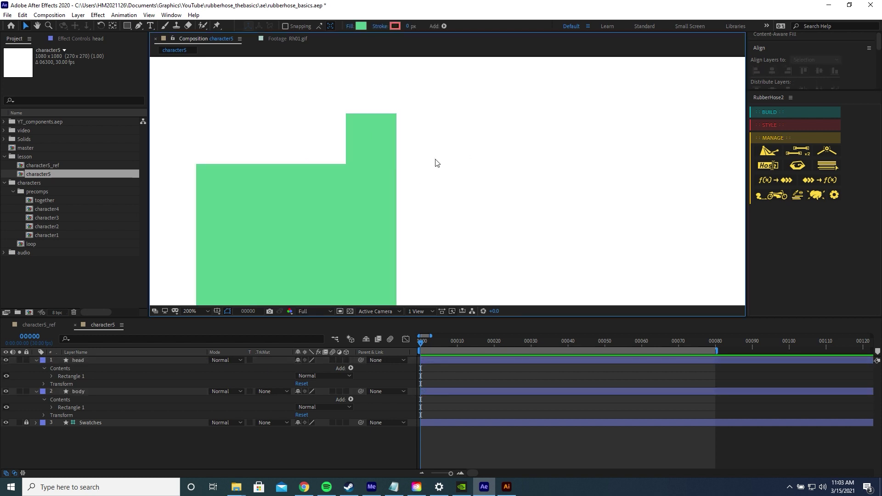
- Fill the head with the light red swatch colour (F87060) and parent it to the body layer
left_click(371, 150)
scroll(371, 151, "down", 3)
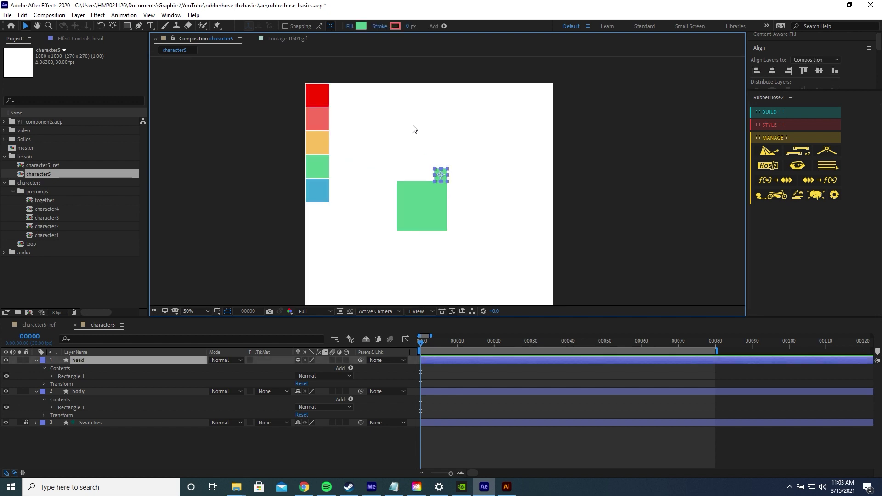
left_click(361, 26)
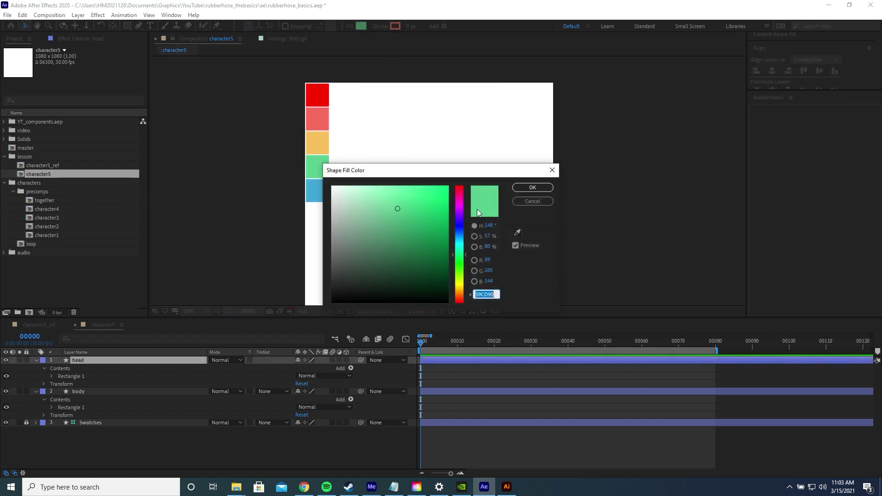
left_click(517, 232)
left_click(323, 118)
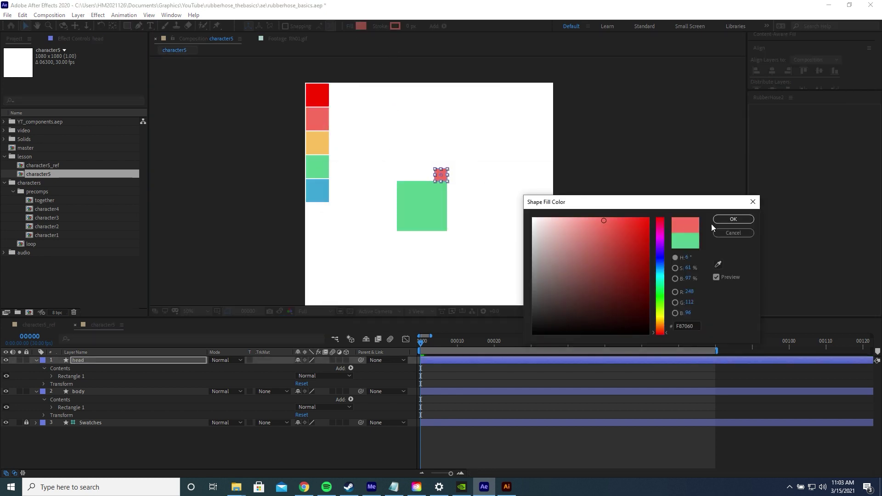
left_click(735, 219)
left_click_drag(362, 360, 168, 390)
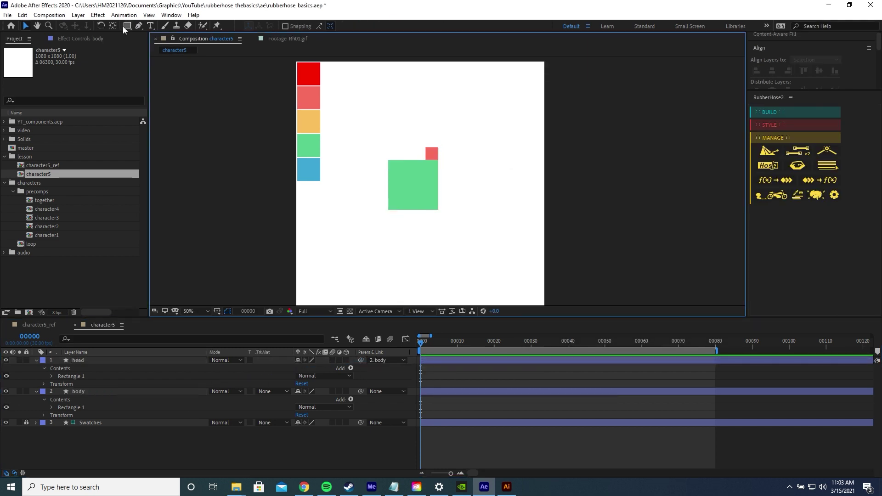
- Draw a wide light red rectangle across the bottom of the composition and name its layer "ground"
left_click(126, 26)
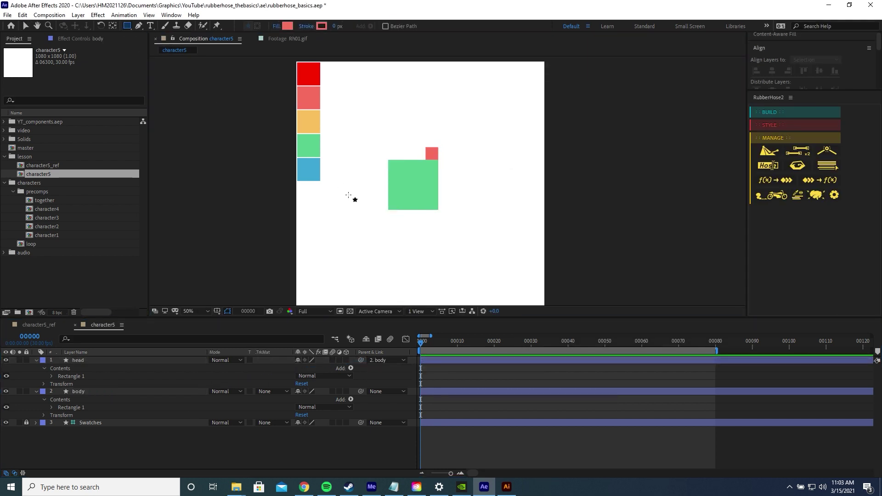
mouse_move(286, 278)
left_mouse_down()
mouse_move(279, 240)
mouse_move(479, 283)
mouse_move(554, 285)
left_mouse_up()
left_click(149, 363)
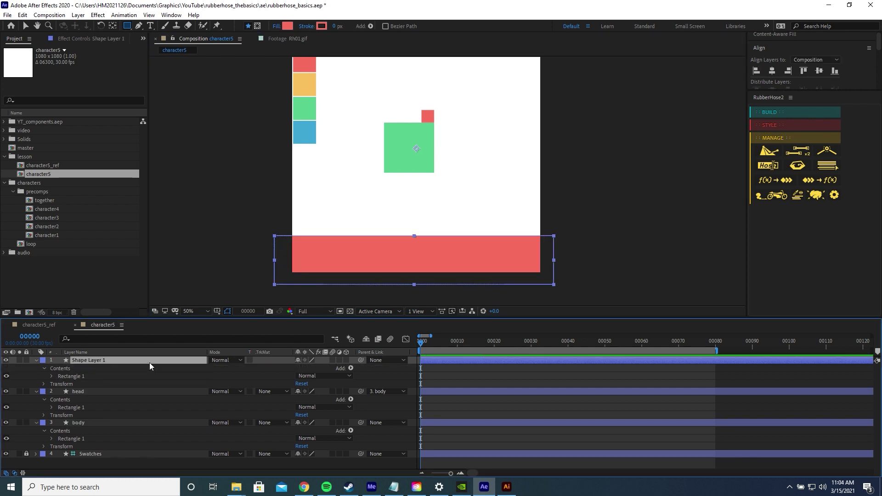
key("Return")
type("ground")
key("Return")
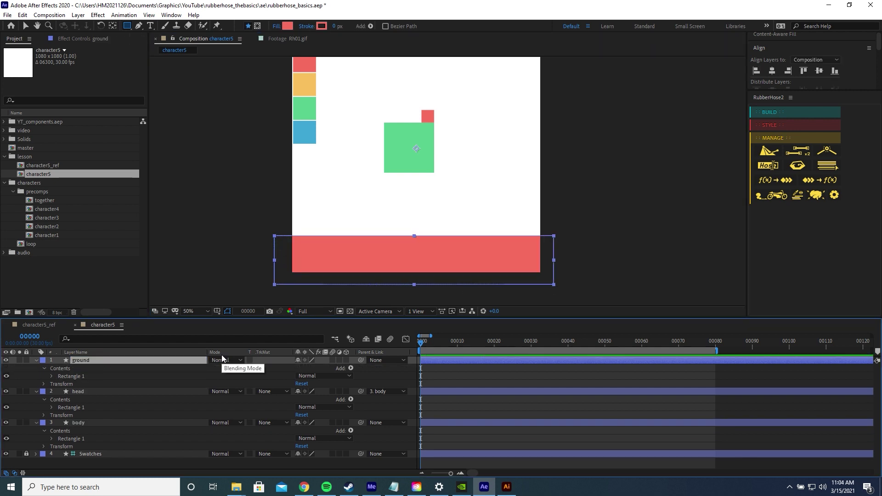
- Give the ground layer a Brown label, then lock it and hide it from the timeline as a shy layer
left_click(42, 360)
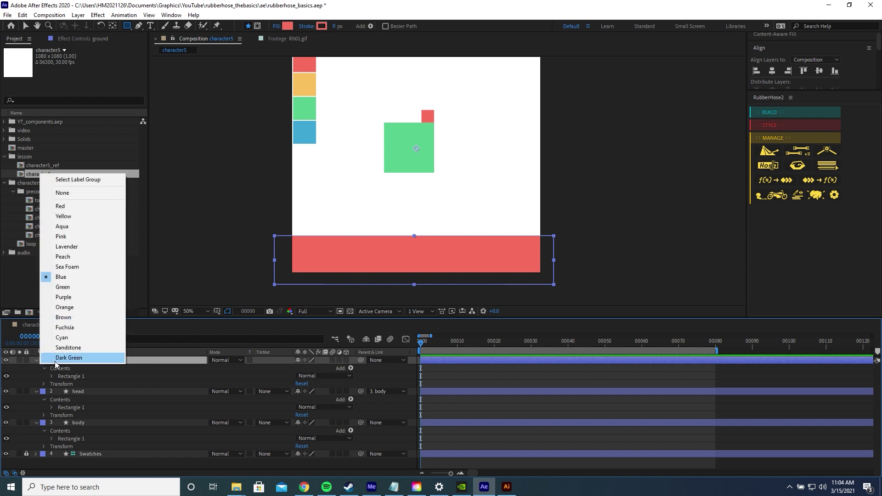
left_click(101, 316)
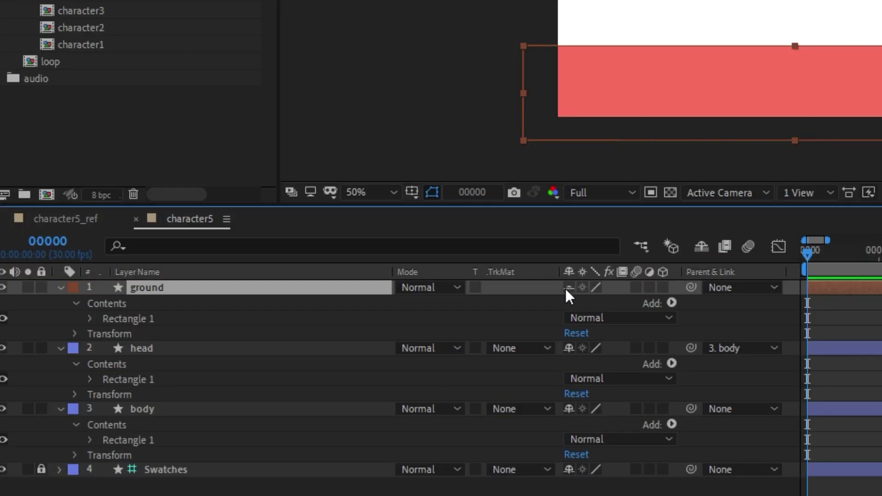
left_click(42, 287)
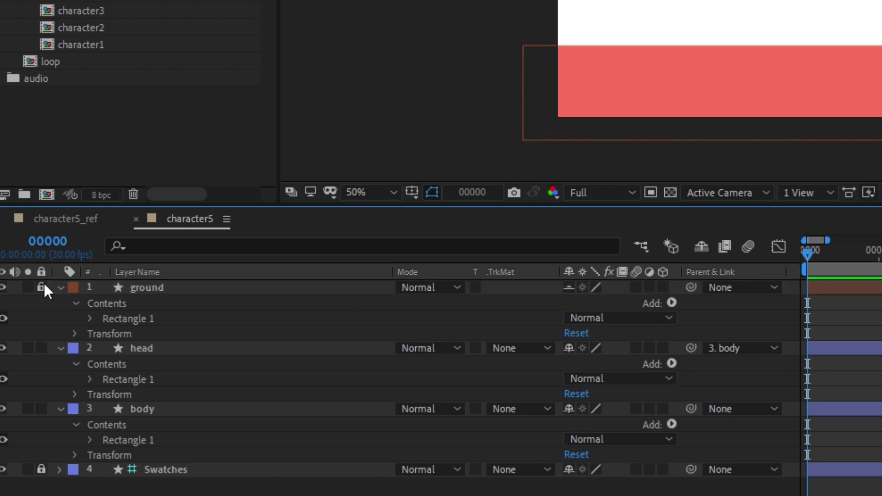
left_click(696, 250)
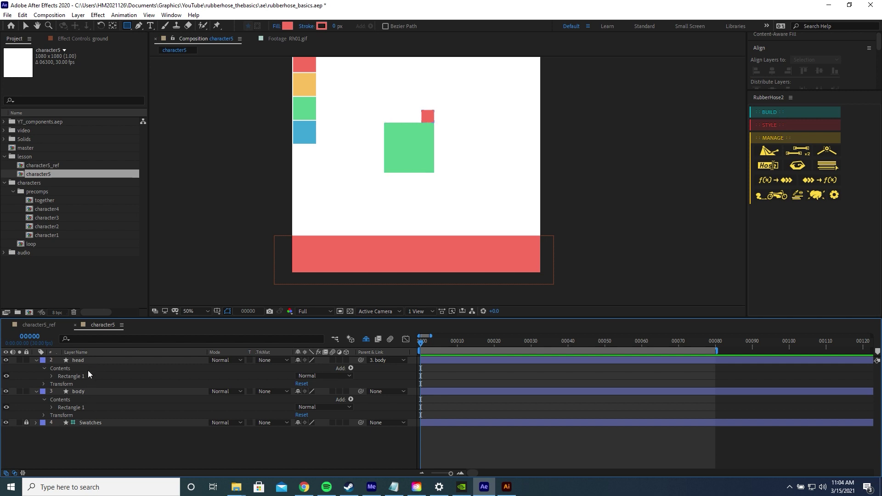
- Give the head and body layers a Green label and move the body higher above the ground
left_click(80, 361)
left_click(76, 391, "shift")
left_click(42, 392)
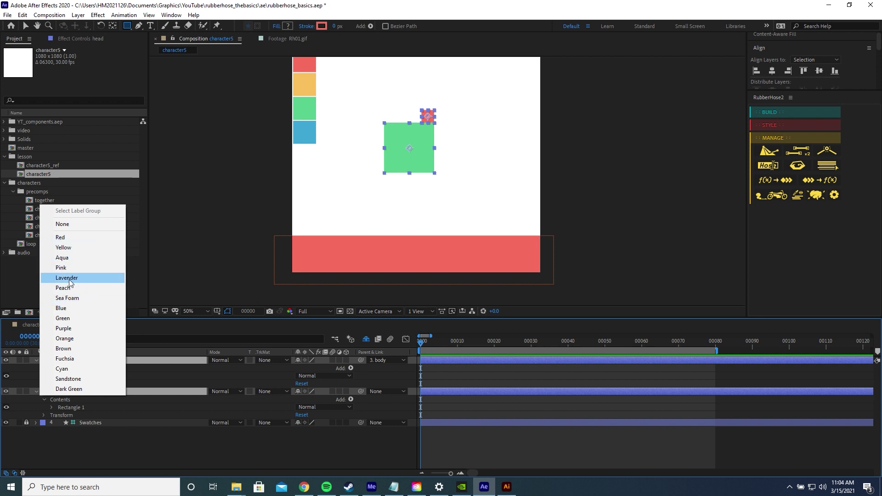
left_click(76, 318)
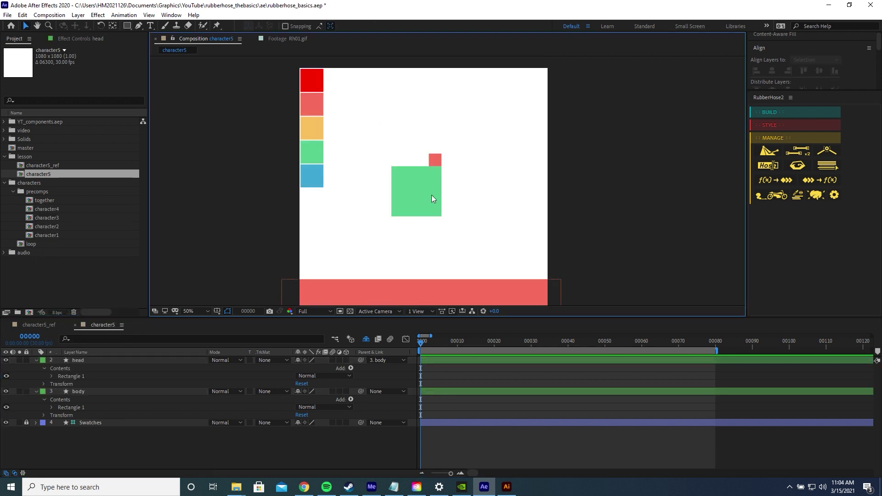
left_click_drag(424, 195, 426, 165)
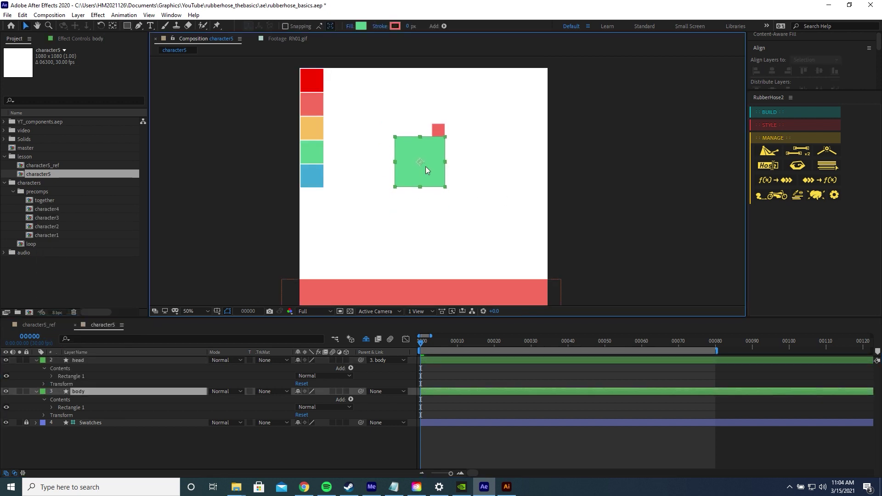
left_click(577, 207)
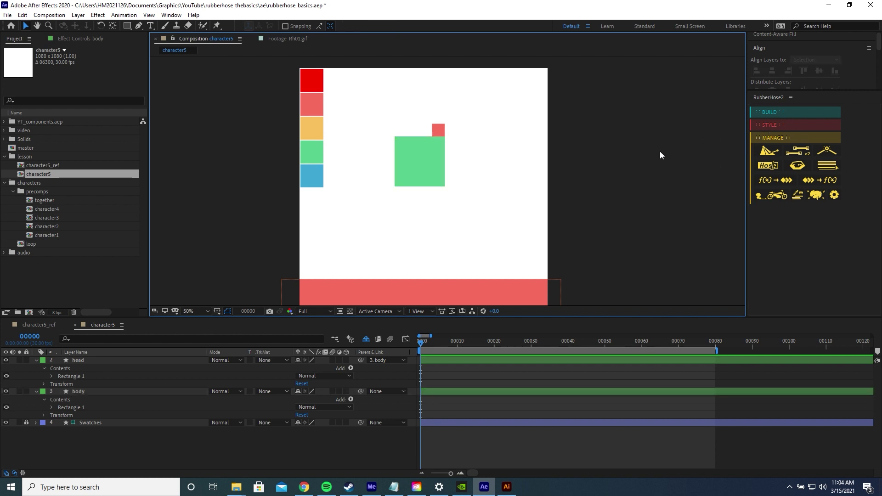
- Close the RubberHose2 script panel and open it again
left_click(769, 97)
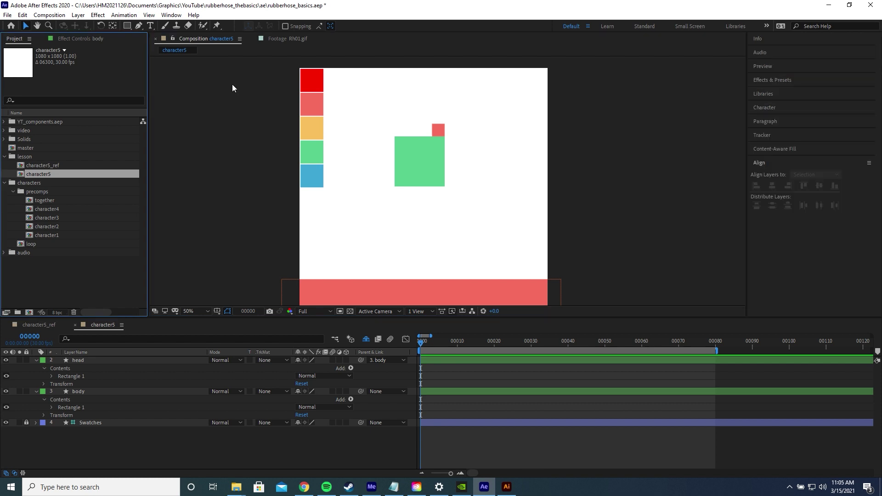
left_click(172, 15)
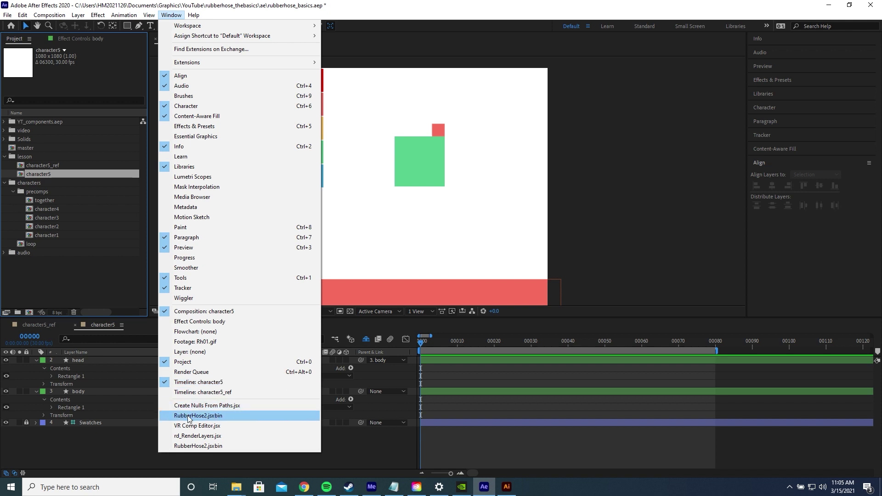
left_click(211, 416)
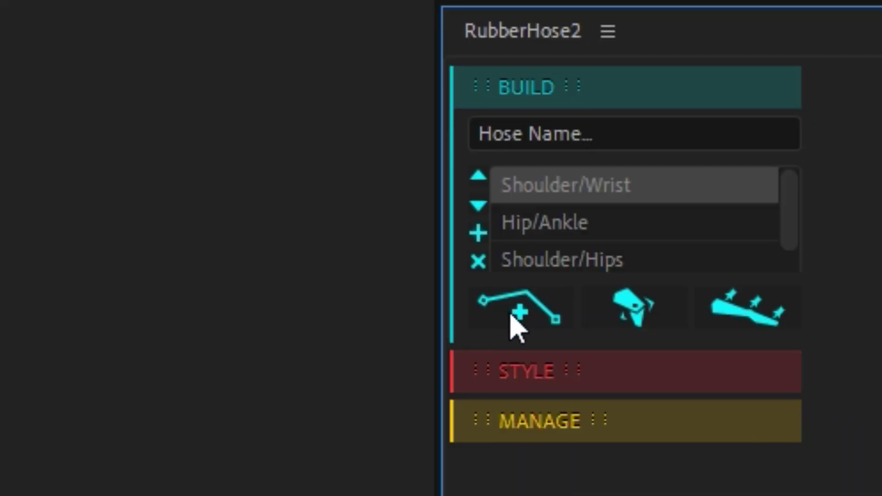
- Create a new hose named "leg_r" using the Hip/Ankle controller pair
left_click(542, 143)
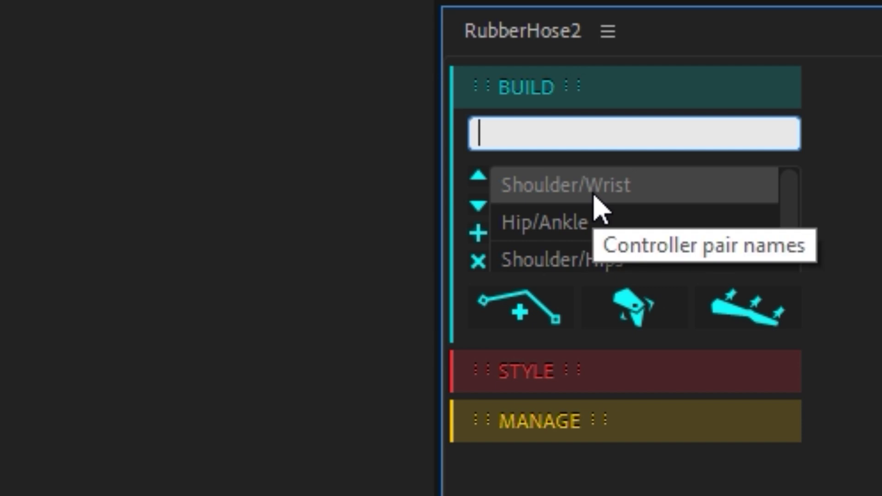
type("leg_r")
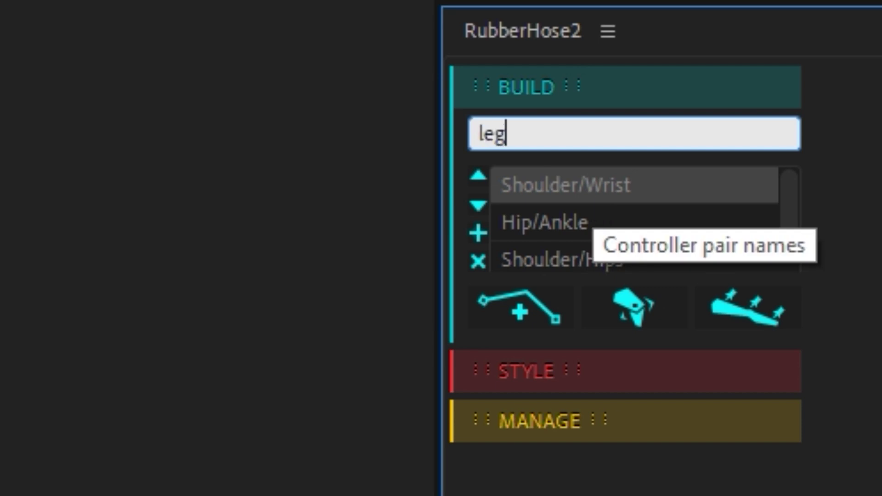
left_click(584, 231)
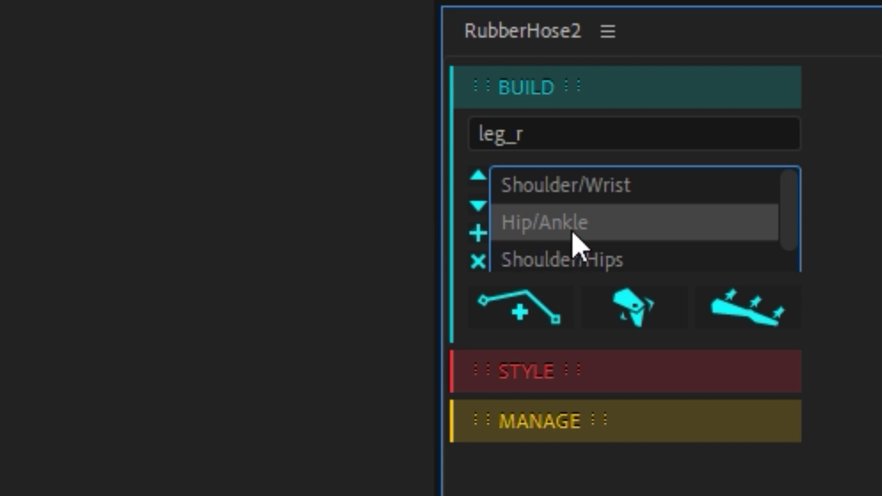
left_click(555, 322)
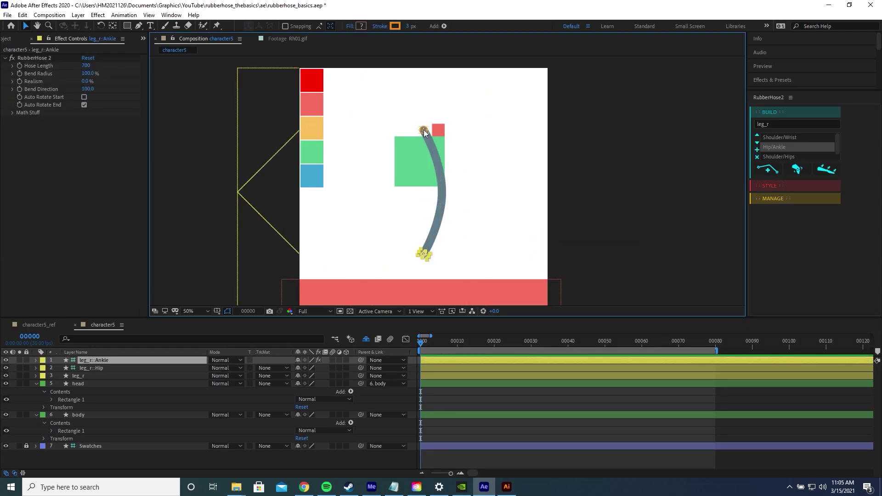
- Position the leg_r hip controller on the lower right part of the body
left_click_drag(424, 130, 416, 163)
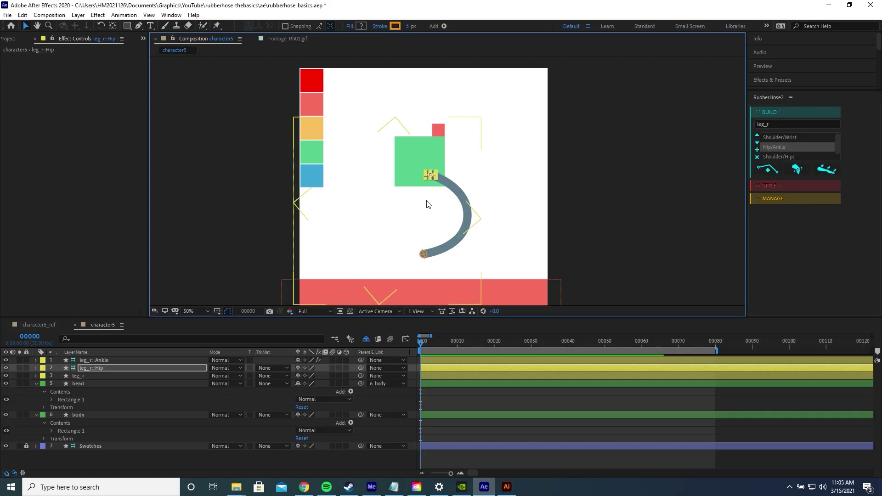
left_click_drag(432, 213, 429, 187)
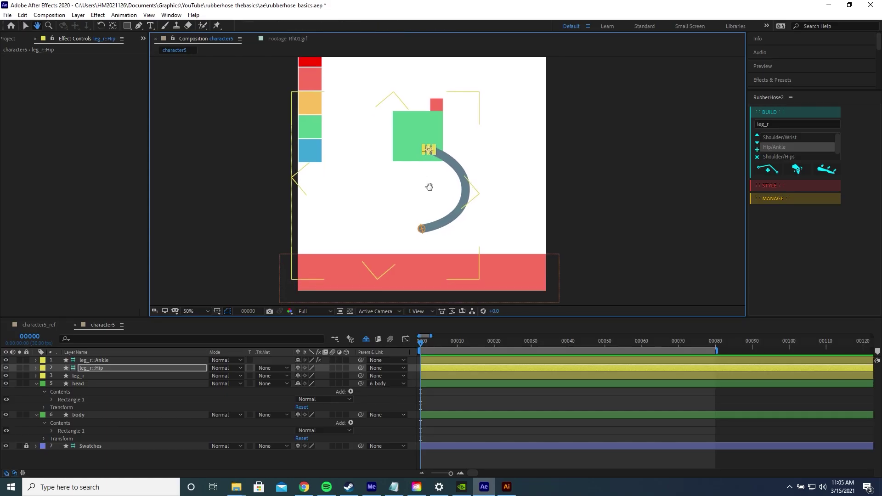
- Move the leg_r ankle controller down to the top of the ground and set its RubberHose Hose Length to 590
left_click(420, 229)
left_click_drag(422, 232, 434, 254)
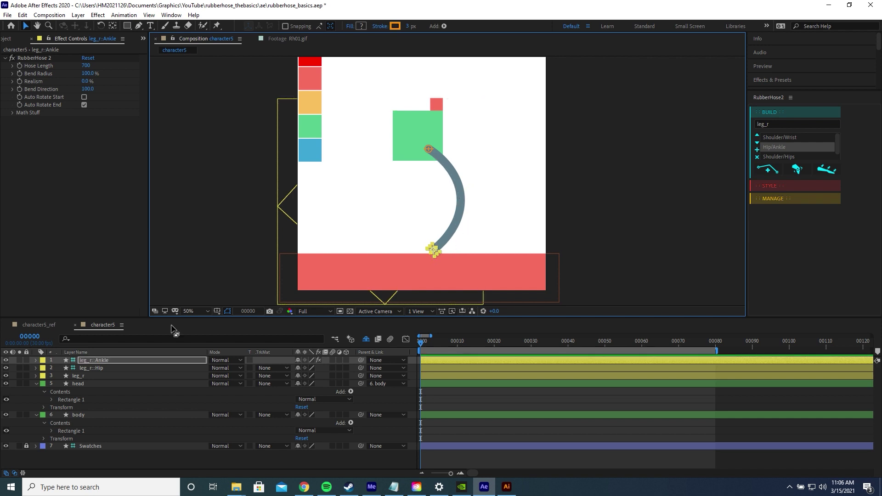
left_click(106, 360)
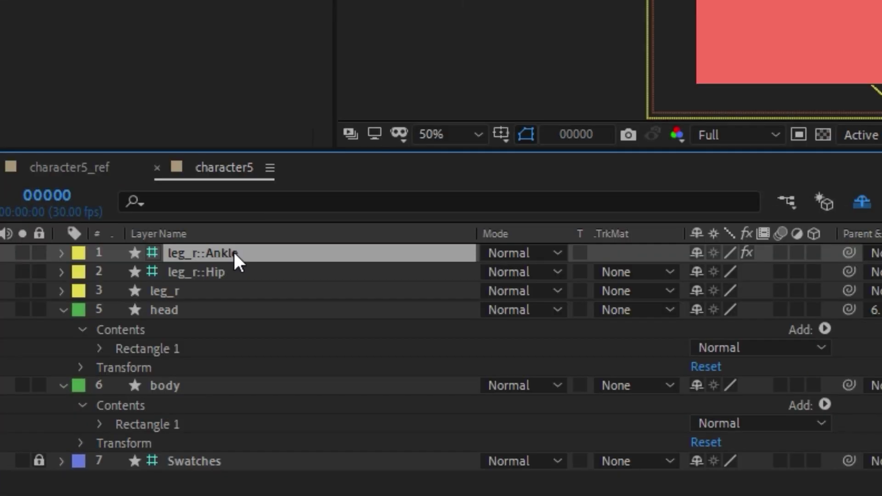
key("e")
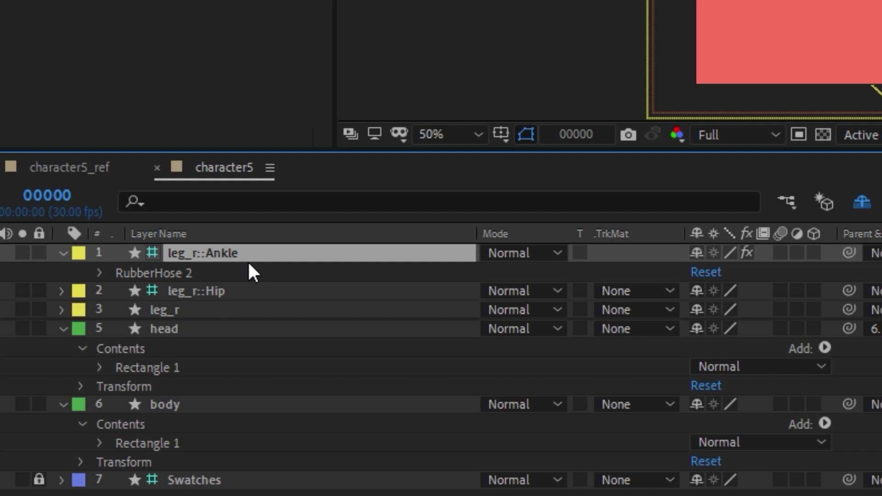
left_click(125, 272)
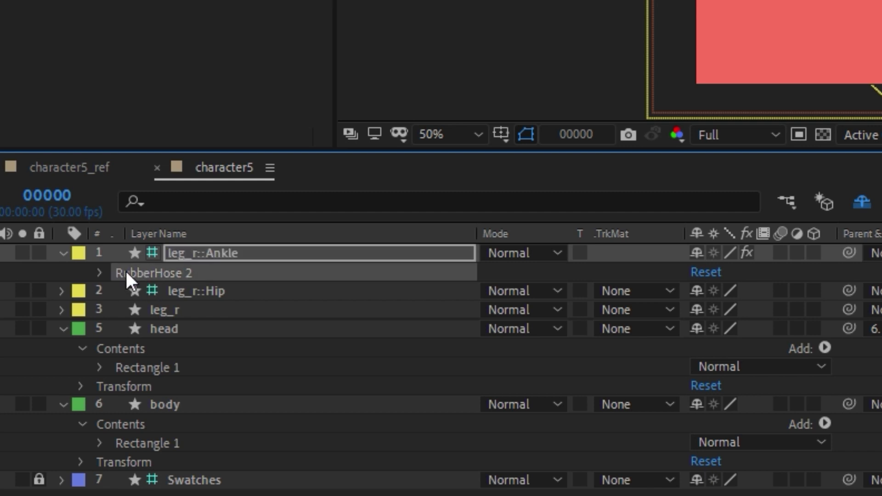
left_click(100, 273)
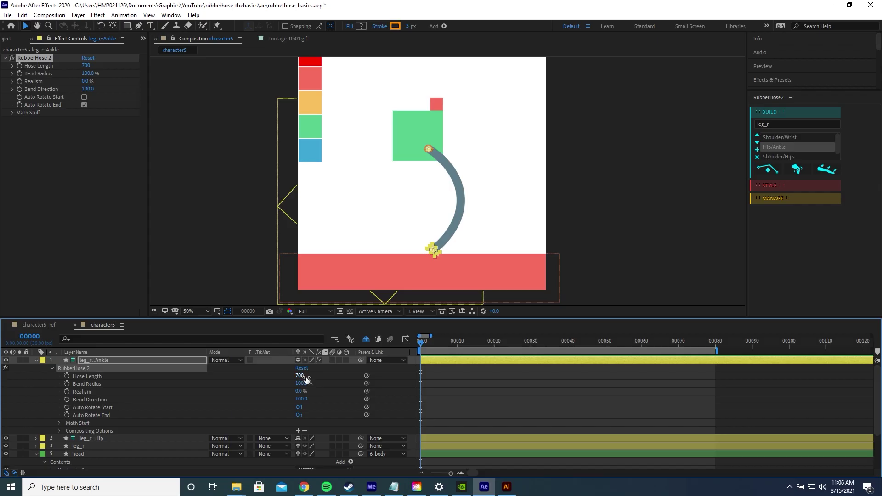
left_click_drag(307, 379, 301, 376)
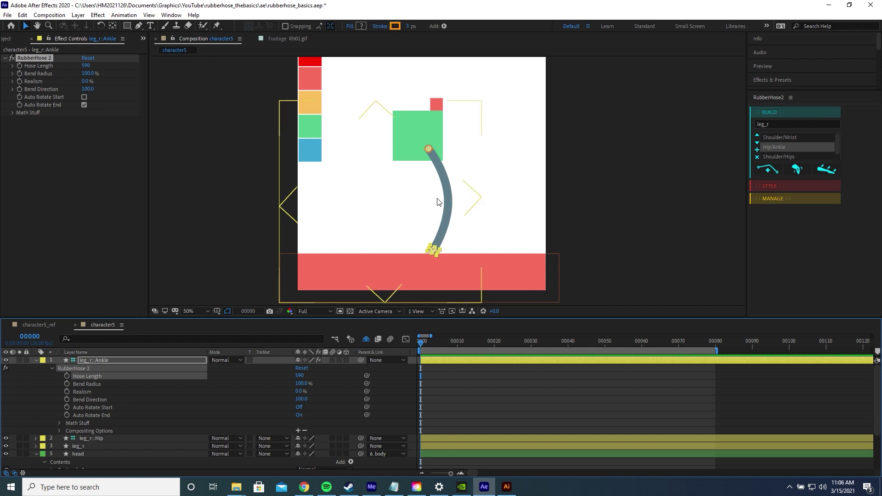
- Set the leg_r hose's Bend Radius to 0% for a sharp knee
left_click(109, 384)
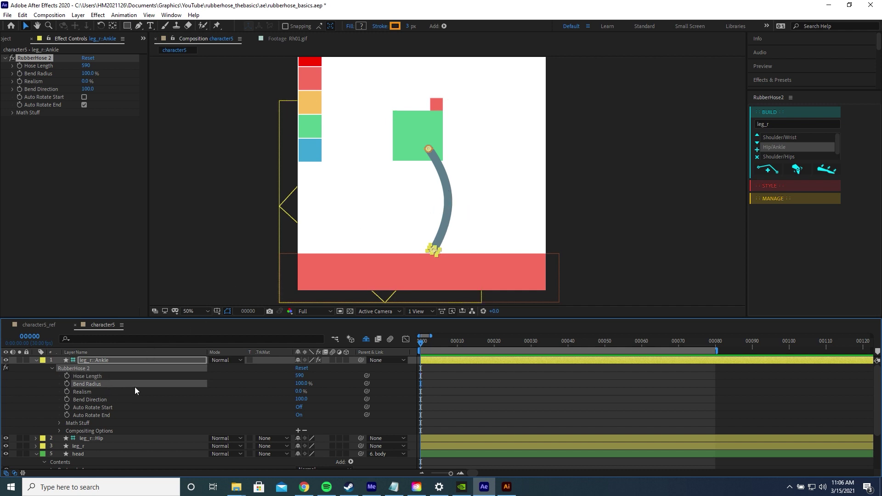
left_click_drag(300, 384, 273, 383)
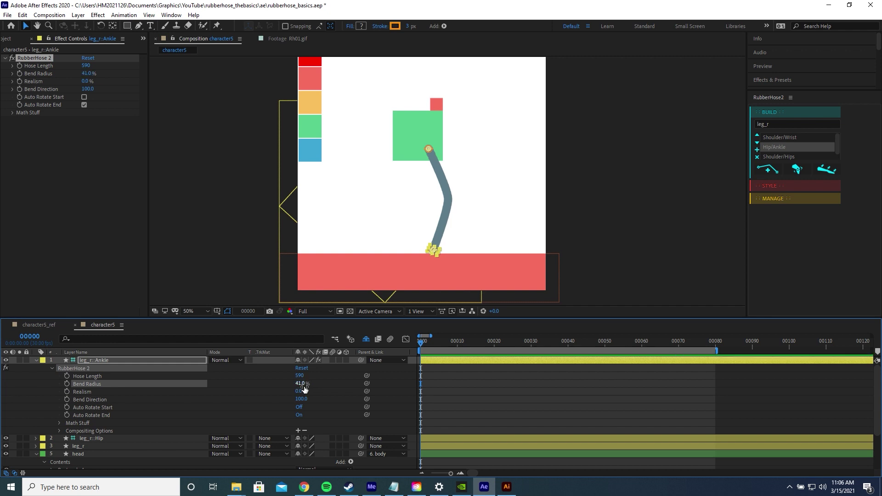
left_click(300, 384)
type("0")
key("Return")
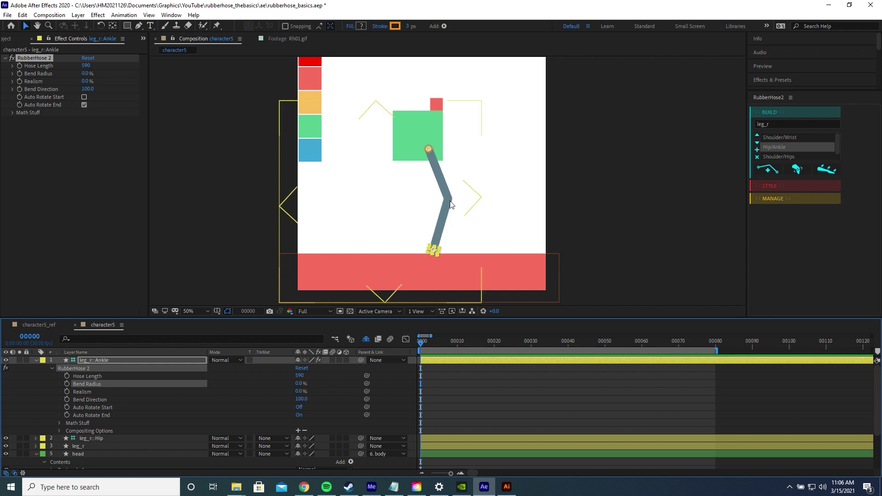
scroll(453, 204, "up", 2)
scroll(447, 182, "down", 2)
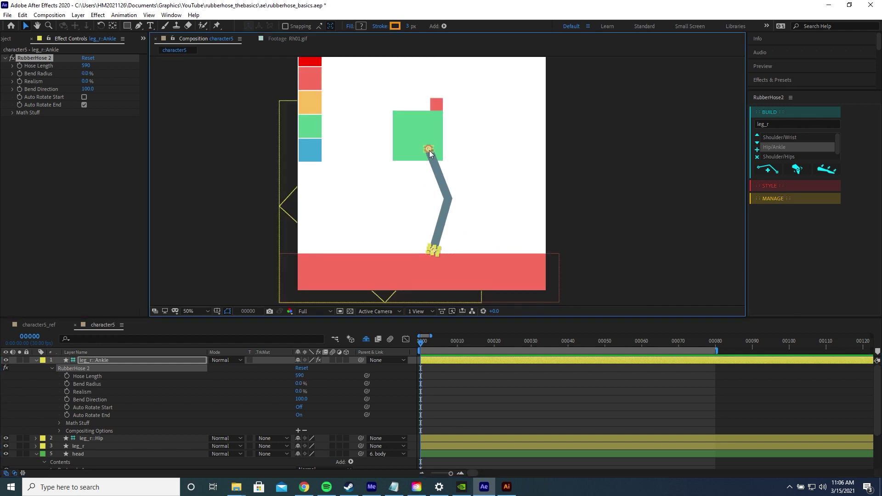
- Parent the leg_r hip controller to the body layer and select the body
left_click(113, 438)
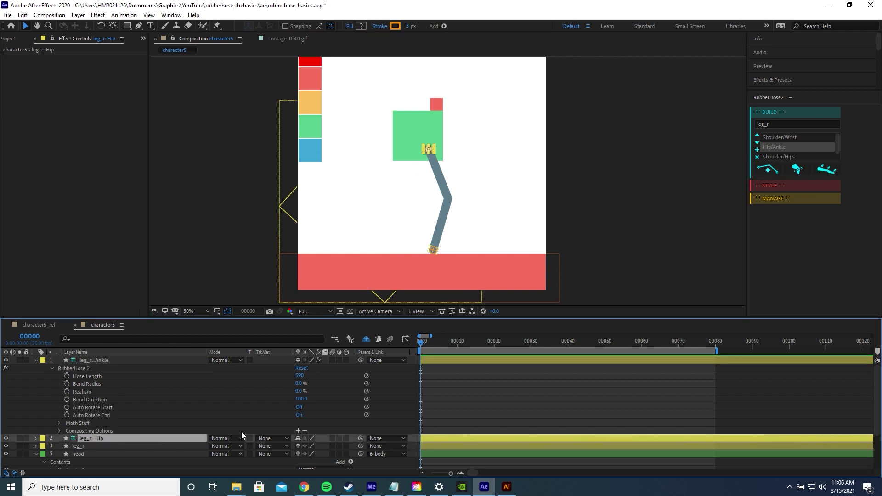
left_click(376, 439)
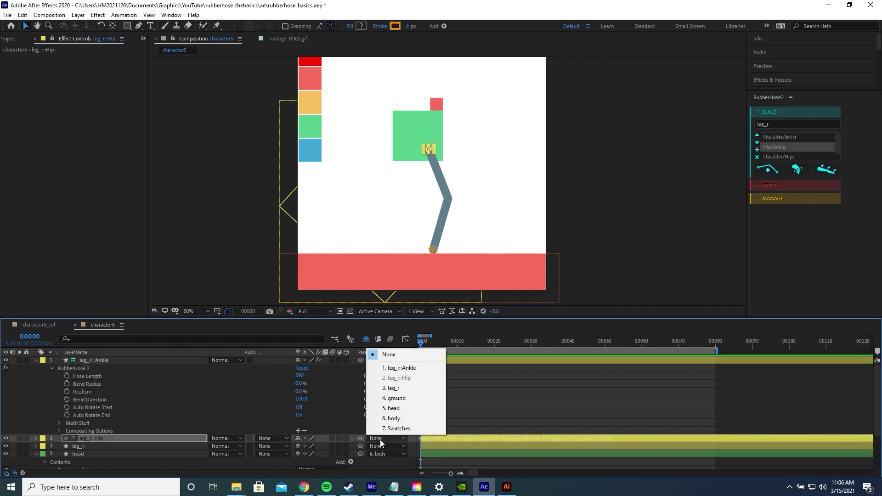
left_click(397, 419)
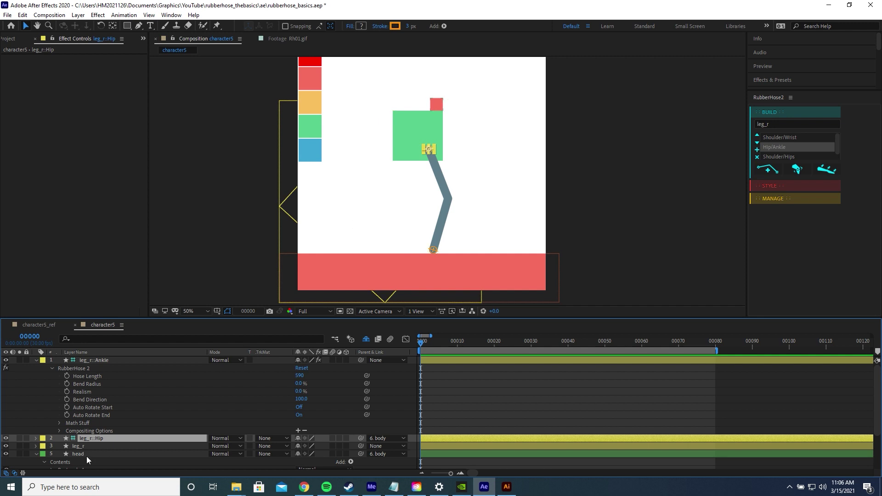
scroll(88, 409, "down", 2)
left_click(86, 438)
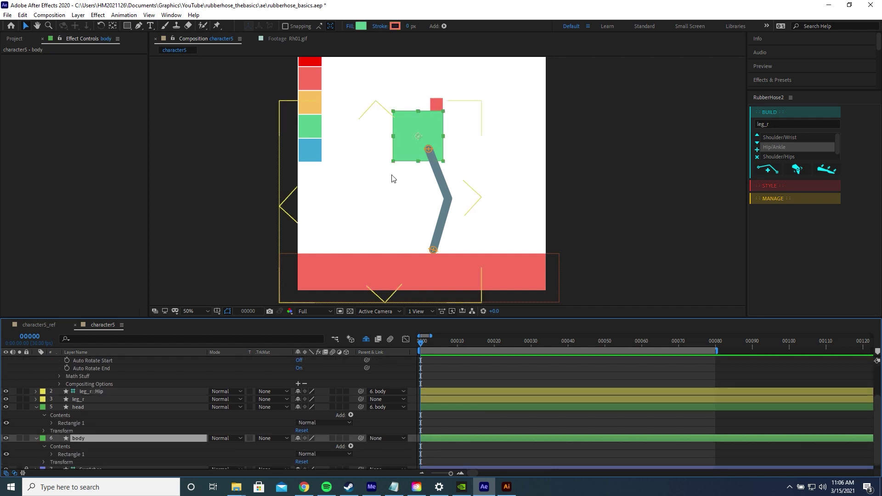
scroll(96, 417, "up", 1)
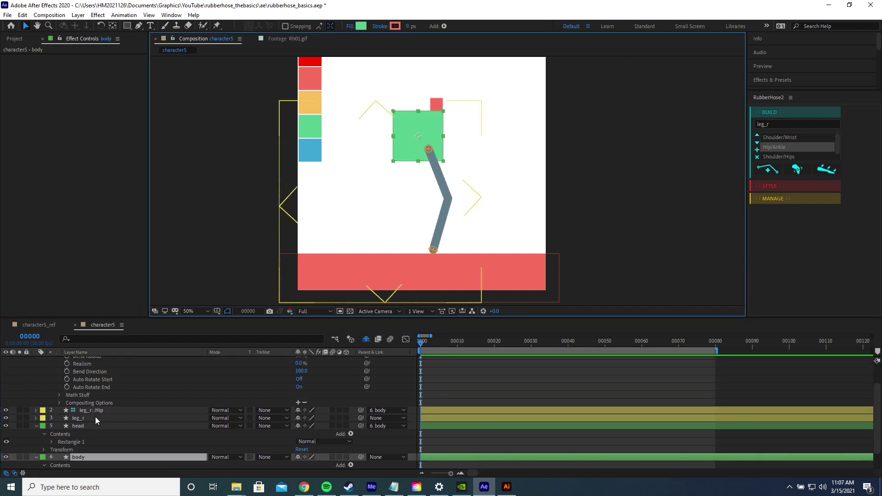
- Change the leg_r hose's stroke colour to the blue swatch, 3FA7D6
left_click(95, 418)
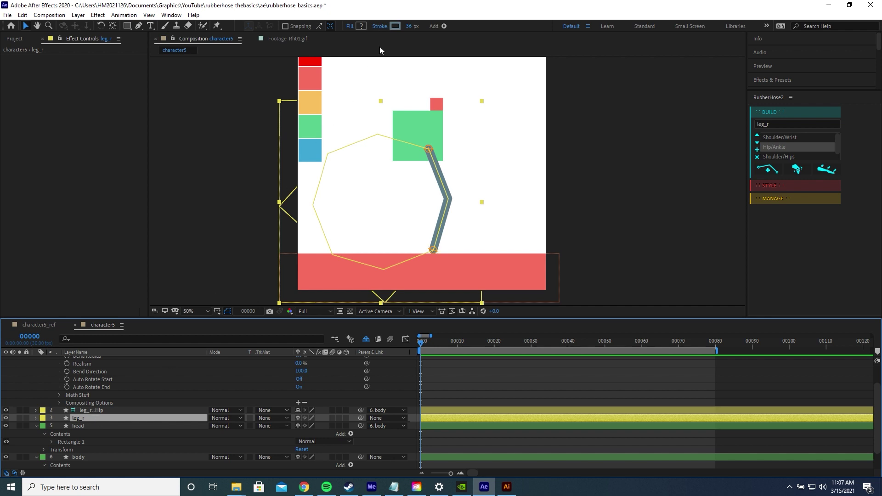
left_click(399, 24)
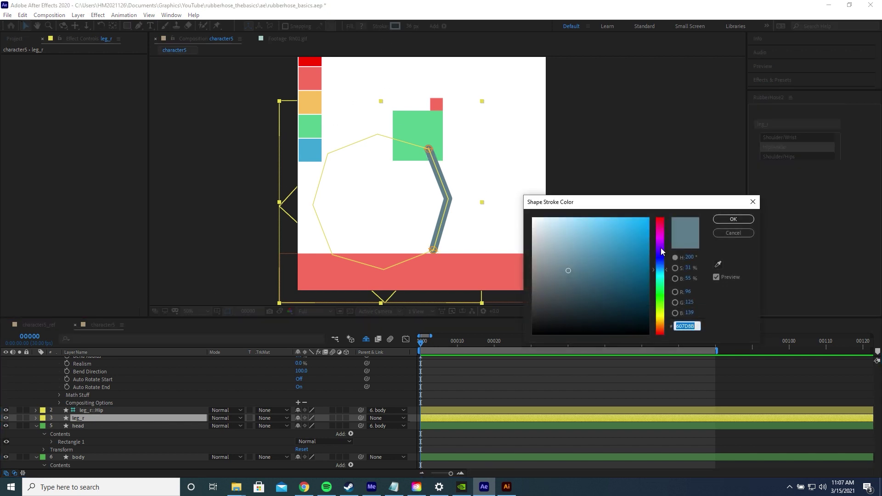
left_click(719, 265)
left_click(310, 149)
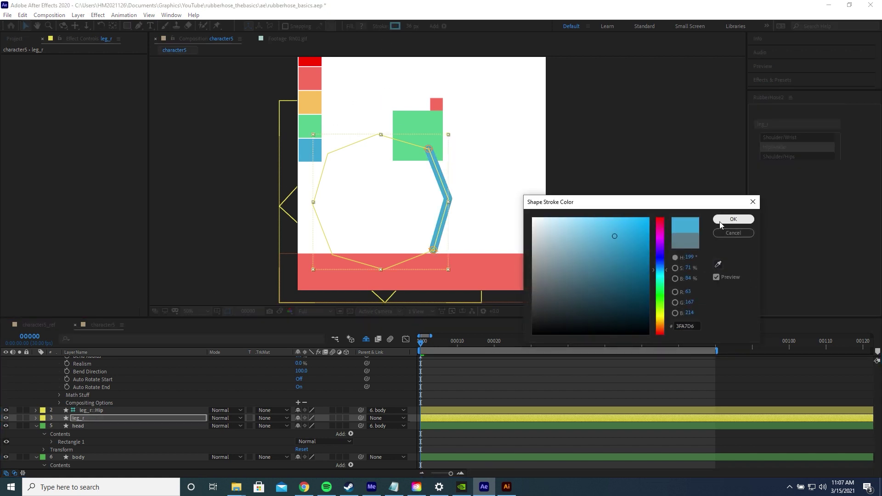
left_click(720, 221)
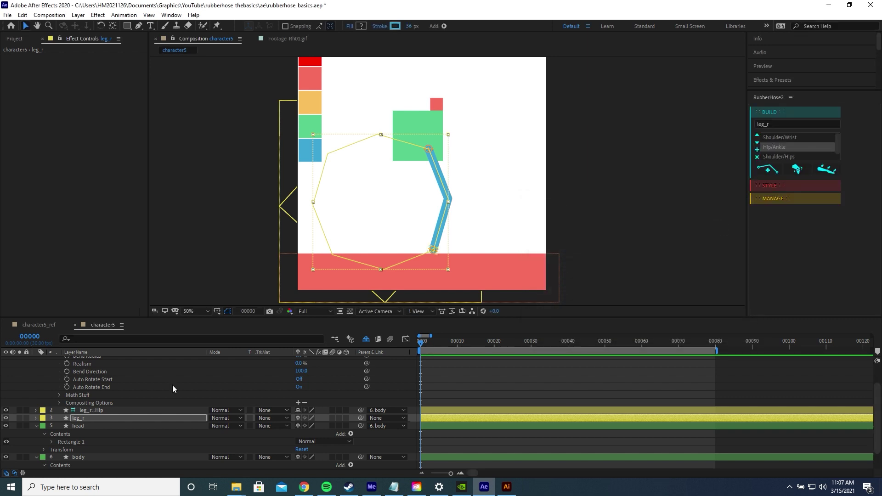
- Draw a small, flat red rectangle as a foot on a new shape layer at the lower end of the leg
left_click(125, 417, "ctrl")
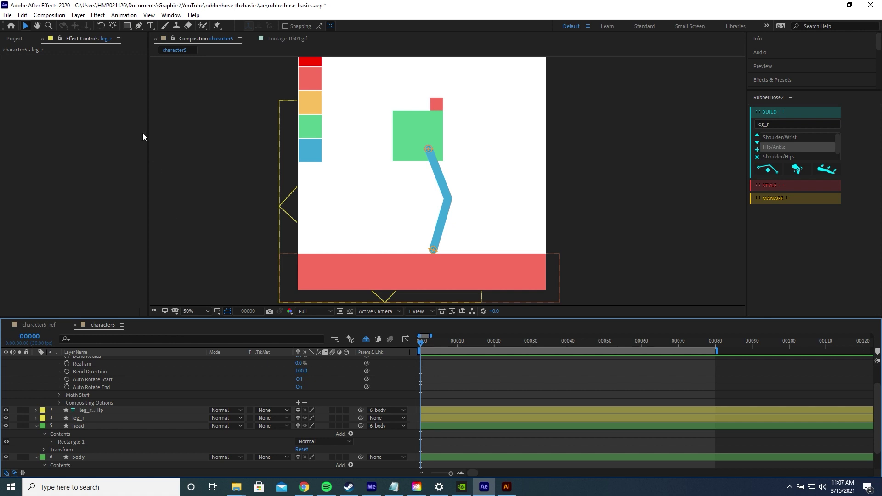
left_click(127, 26)
scroll(434, 257, "up", 4)
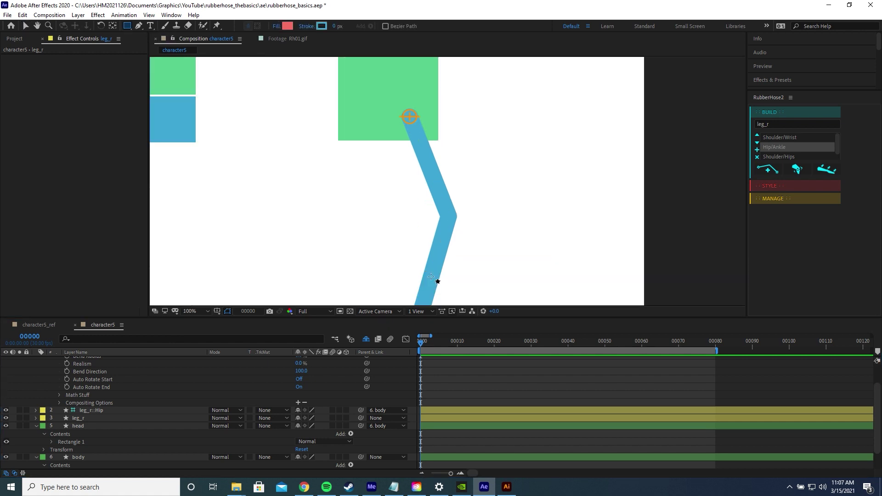
left_click_drag(409, 217, 501, 239)
left_click_drag(504, 243, 504, 242)
- Rename the new foot shape layer as foot_r
left_click(98, 360)
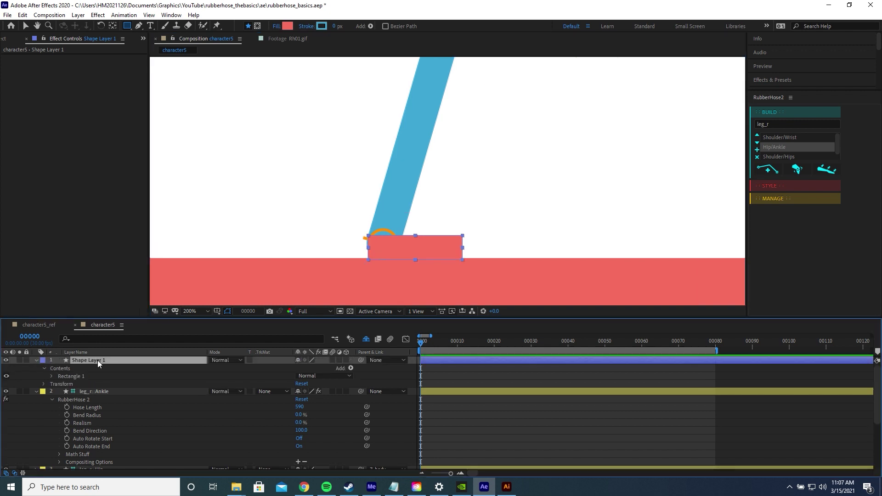
key("Return")
type("foot_")
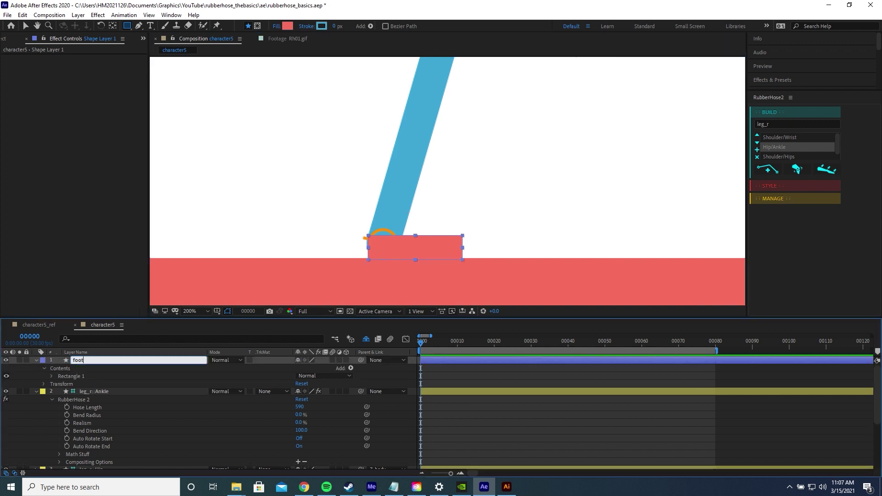
key("Return")
- Nudge the foot so its heel lines up with the ankle, and parent the leg_r ankle controller to foot_r
key("v")
left_click_drag(394, 256, 392, 255)
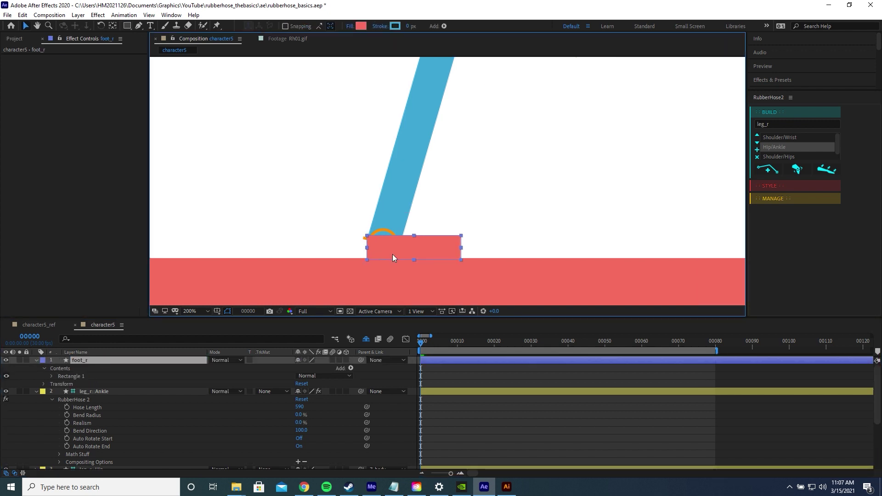
left_click(148, 391)
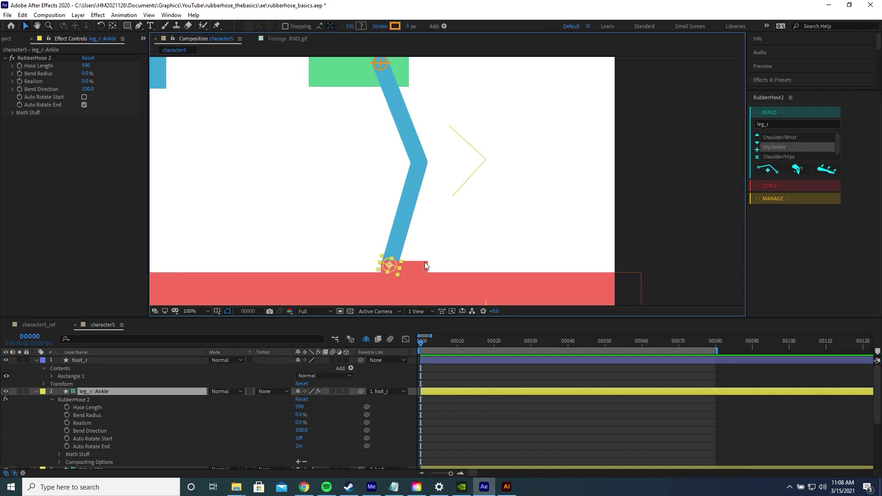
left_click_drag(425, 266, 434, 220)
- Move the anchor point of foot_r onto the heel end of the foot near the ankle
scroll(430, 193, "down", 1)
key("period")
key("y")
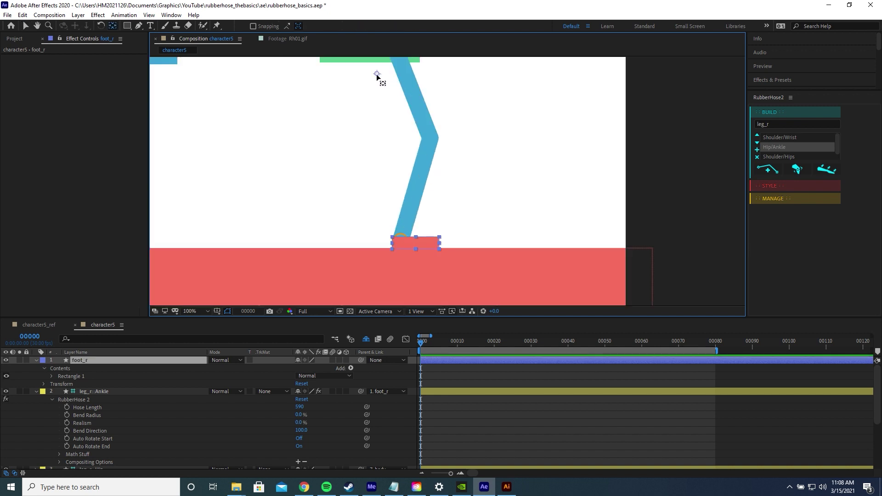
left_click_drag(377, 75, 393, 244)
scroll(394, 244, "up", 4)
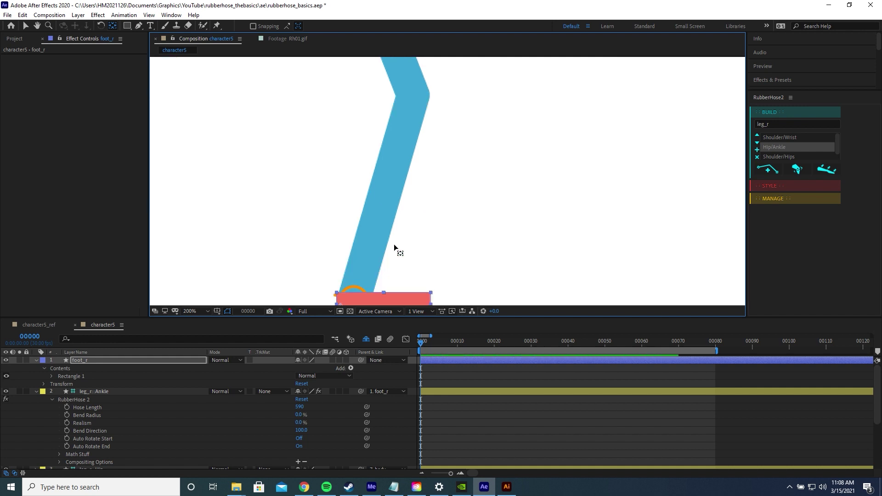
left_click_drag(397, 220, 370, 223)
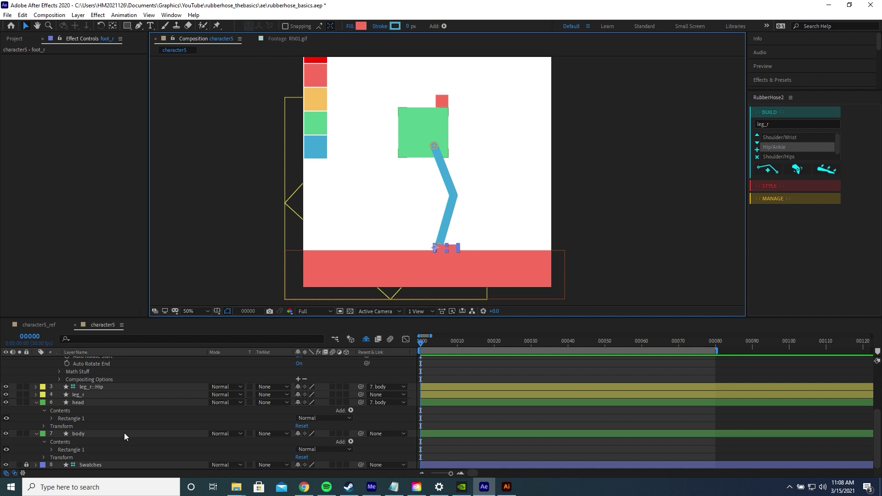
- Add a Position keyframe to the body layer at frame 0
left_click(124, 432)
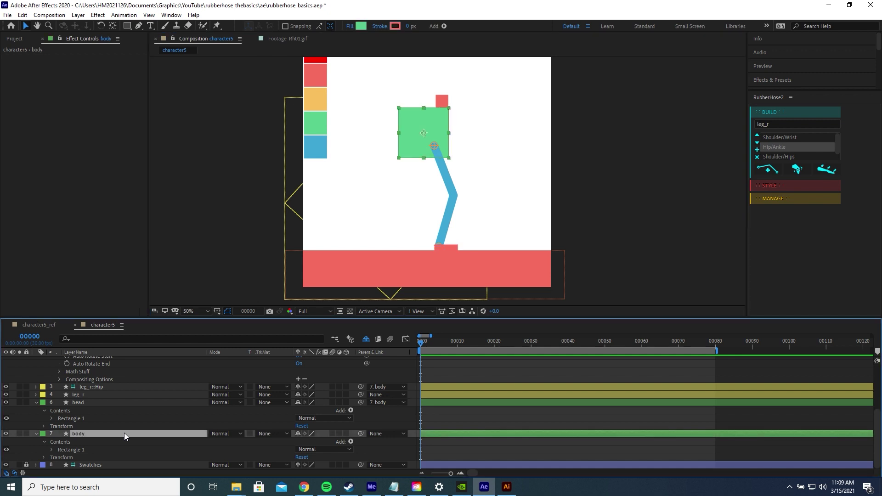
key("p")
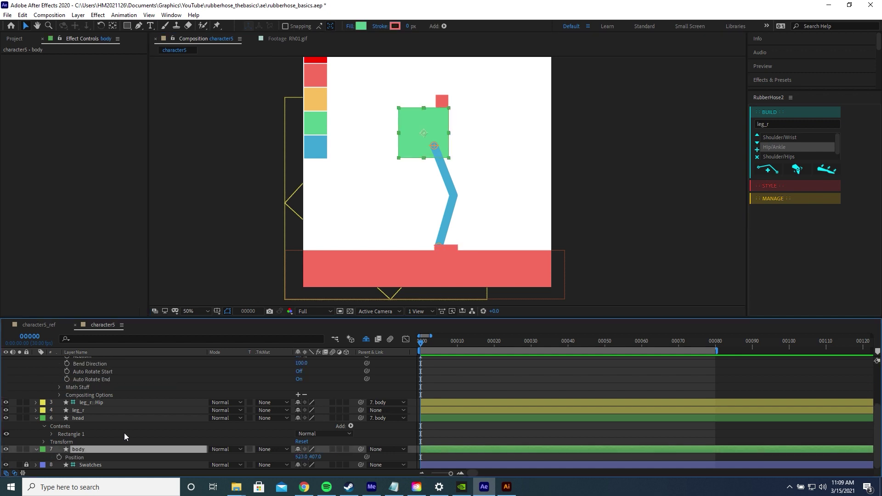
left_click(59, 457)
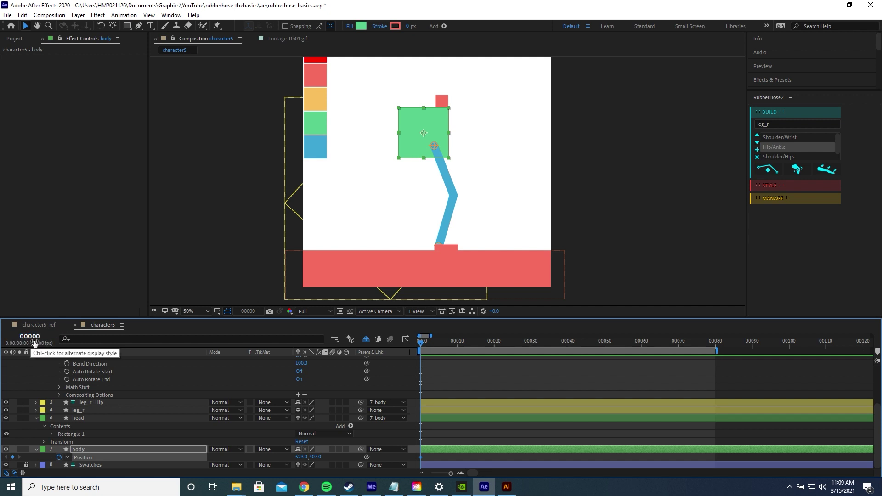
- Switch the timeline's current-time display to timecode and back to frames
left_click(34, 343, "ctrl")
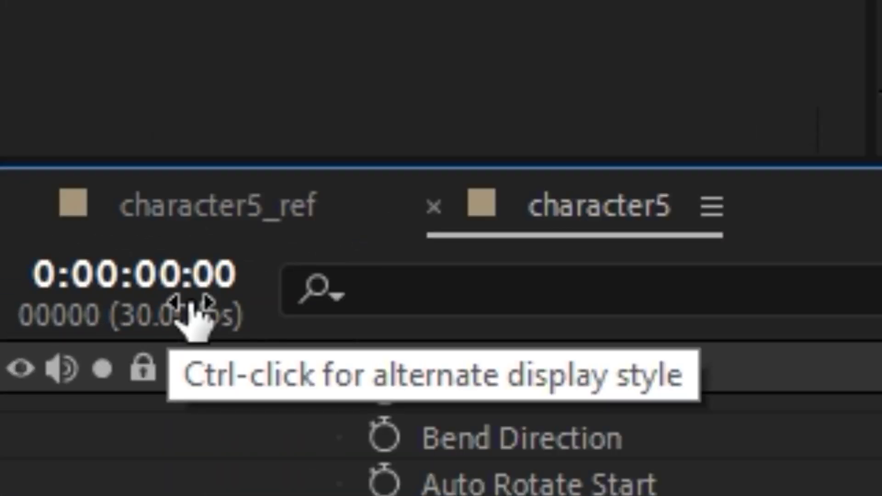
left_click(177, 304, "ctrl")
left_click(198, 305, "ctrl")
left_click(193, 308, "ctrl")
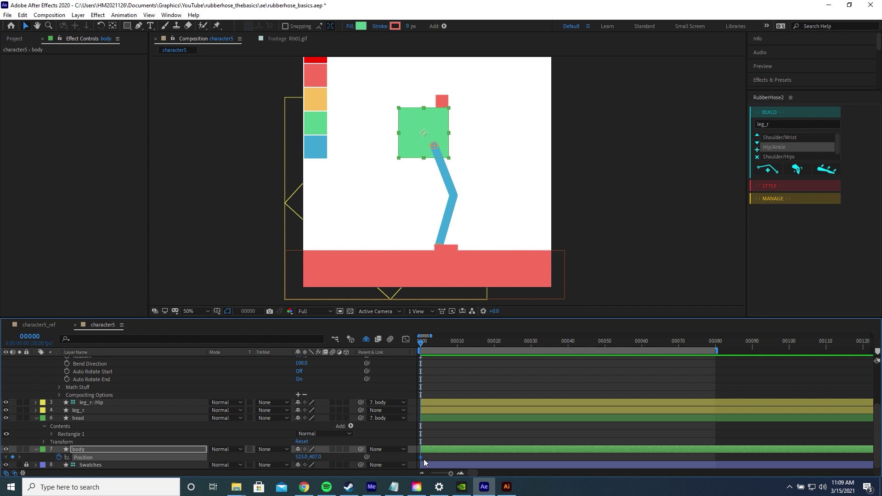
- At frame 10, lower the body by 20 pixels to keyframe its Position at 523, 427
left_click(458, 343)
key("shift+Down")
key("shift+Down")
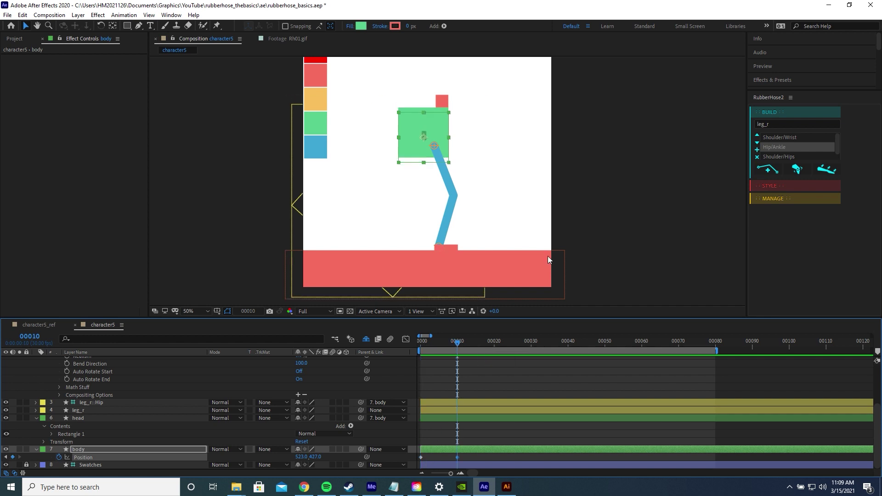
- Keyframe the body's Position at 523, 407 on frame 20 and at 523, 427 on frame 30
left_click(494, 344)
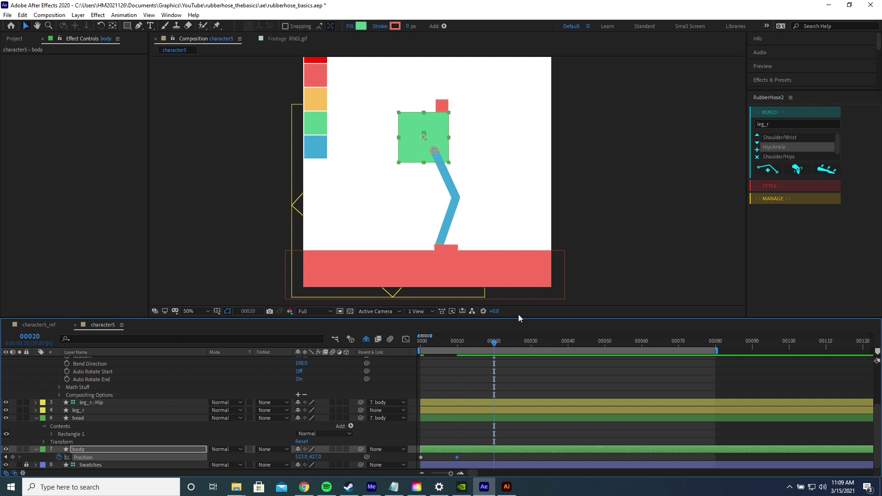
key("shift+Up")
key("shift+Up")
left_click(531, 342)
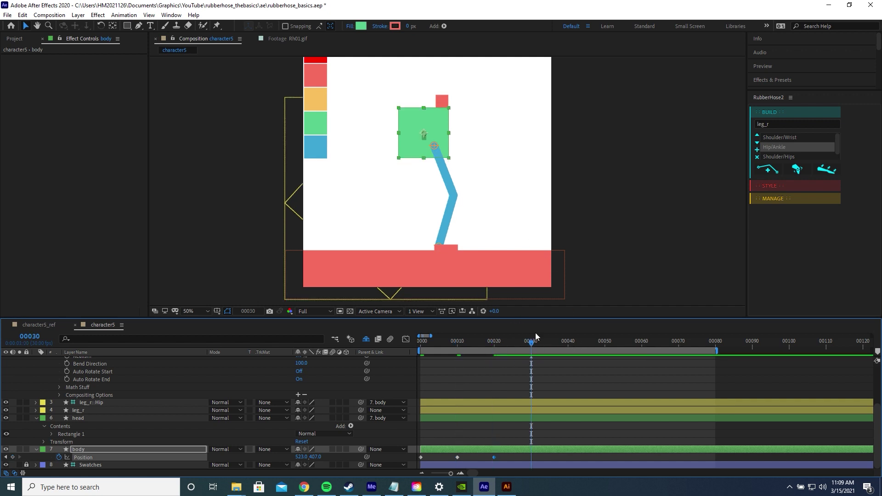
key("shift+Down")
key("shift+Down")
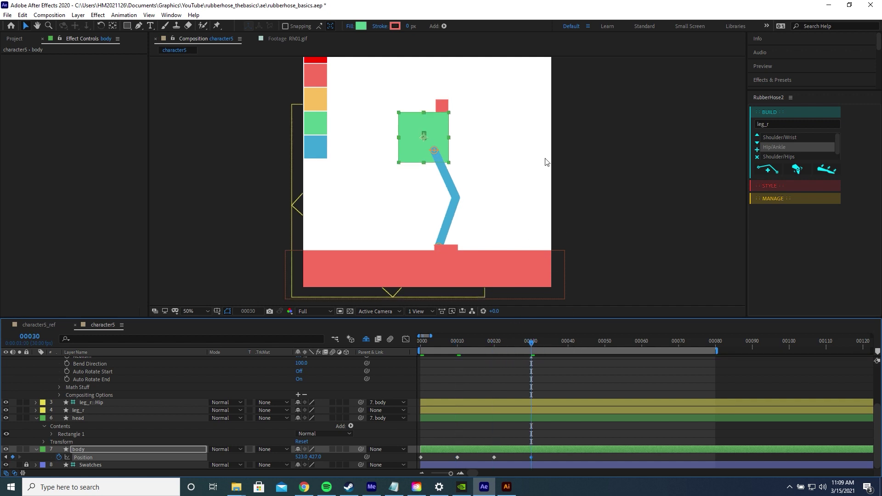
- At frame 40, raise the body by 20 pixels to 523, 407 and play the animation from the start
left_click(569, 343)
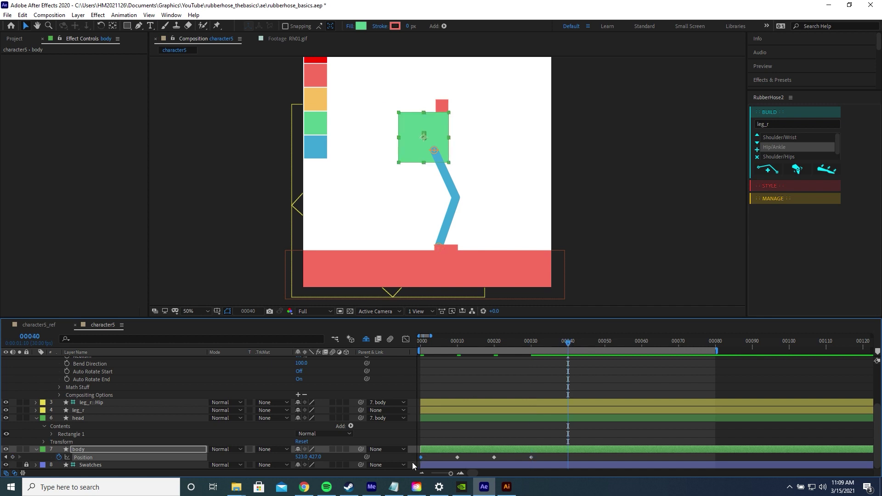
key("shift+Up")
key("shift+Up")
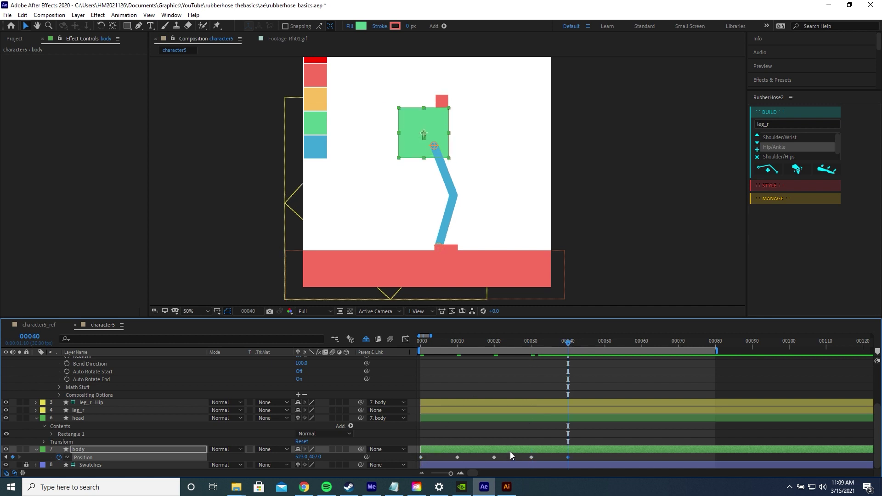
left_click_drag(568, 343, 420, 344)
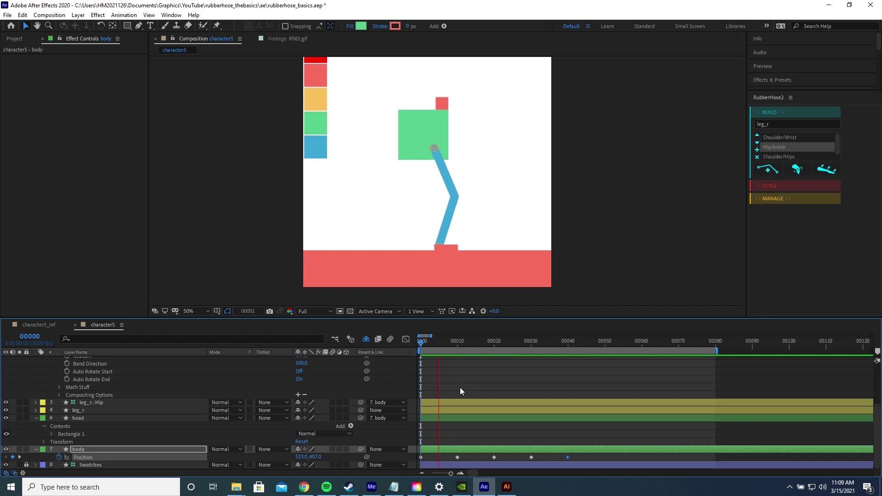
key("space")
- At frame 10, lower the body by another 20 pixels so its Position keyframe is 523, 447
left_click_drag(539, 346, 443, 349)
left_click(457, 349)
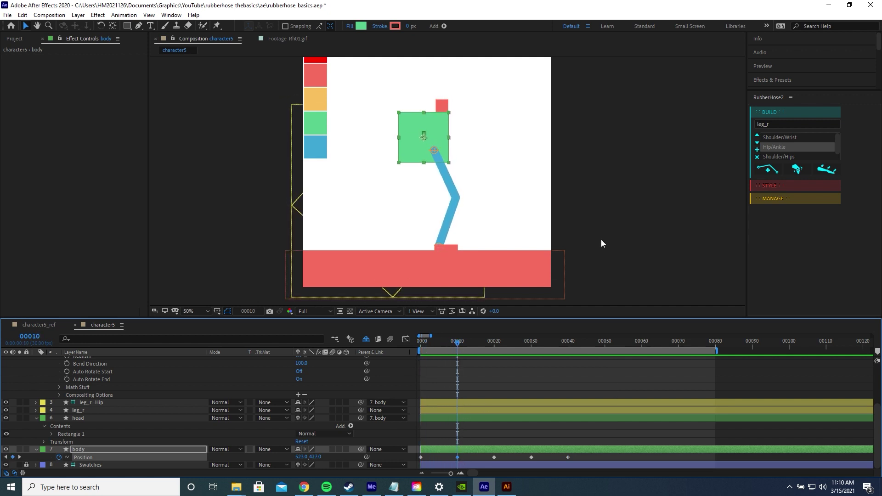
key("shift+Down")
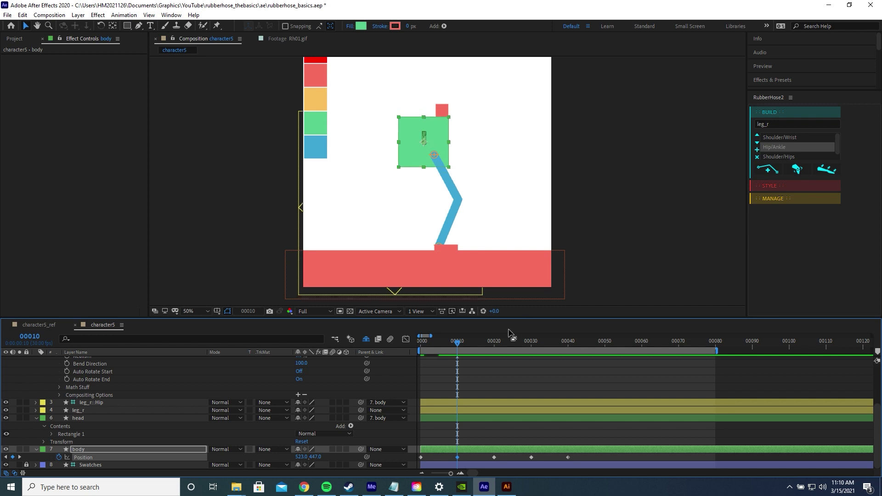
- Copy the body's lowered Position keyframe from frame 10 to frame 30 and preview the up-and-down motion
left_click(532, 344)
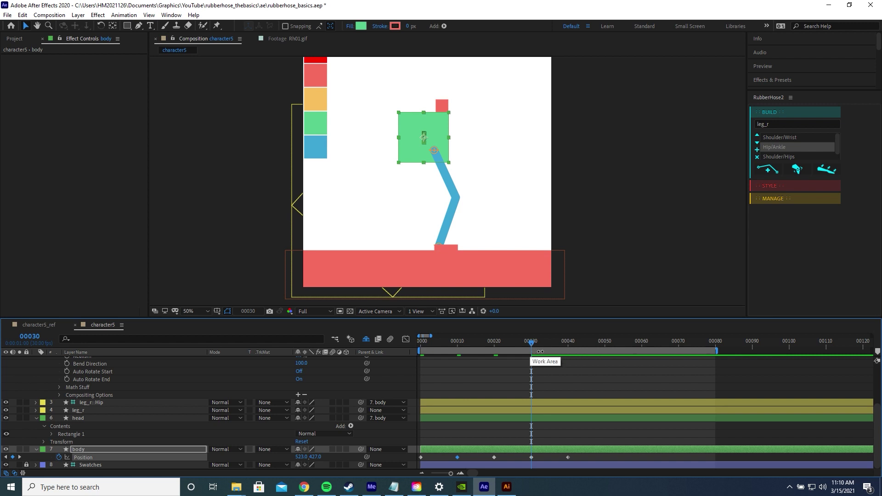
left_click_drag(531, 344, 496, 344)
key("space")
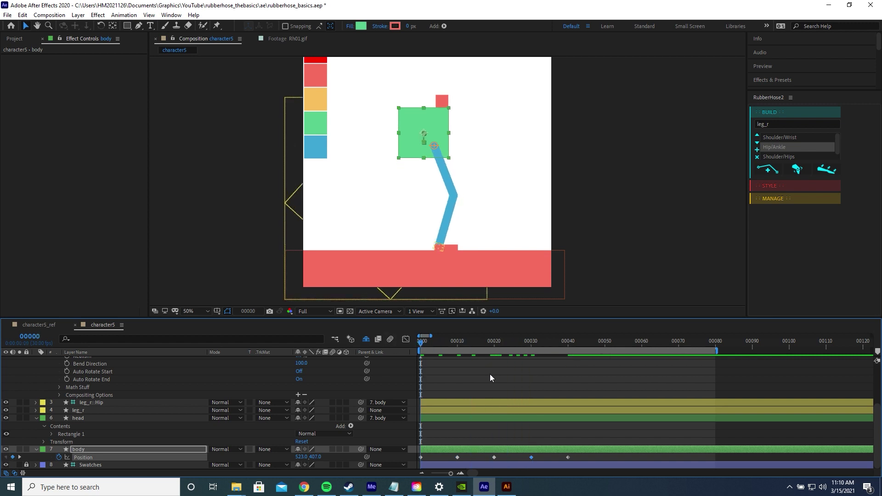
key("space")
left_click(642, 344)
left_click_drag(645, 345, 559, 347)
key("space")
key("space")
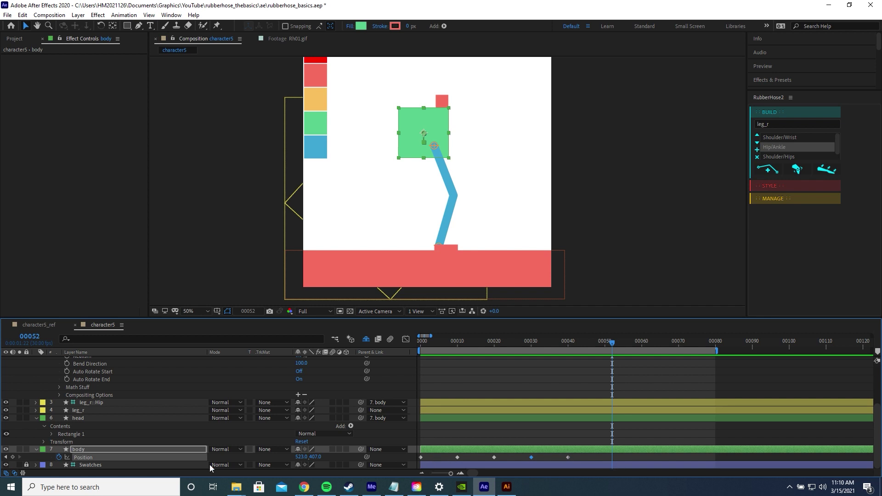
- Add a loopOut() expression to the body's Position and play back the looping animation
left_click(58, 458, "alt")
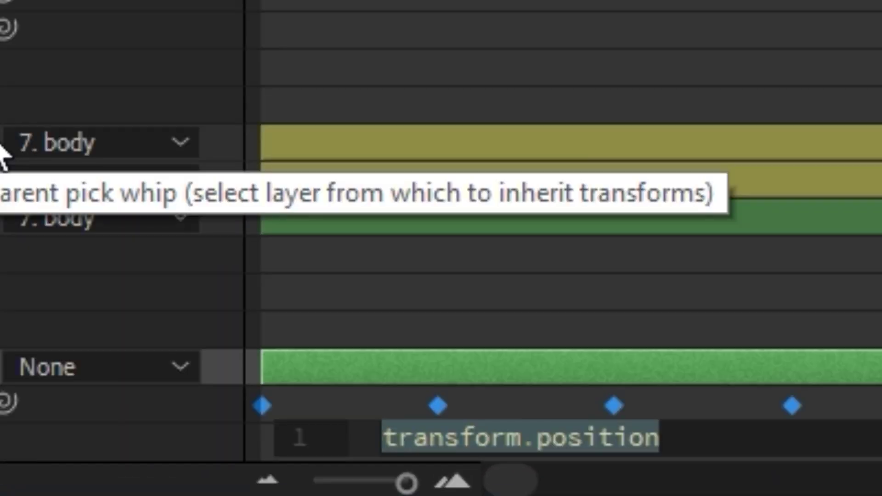
type("loopOut")
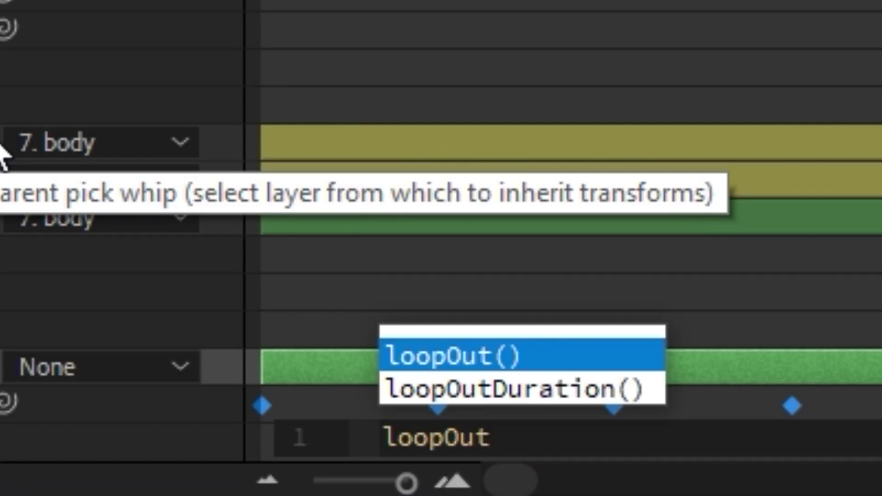
key("Return")
left_click_drag(505, 343, 420, 342)
key("space")
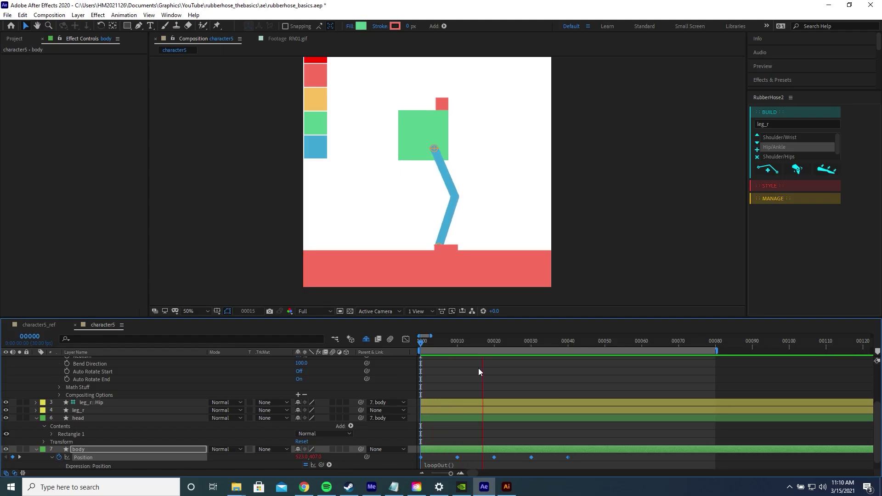
key("space")
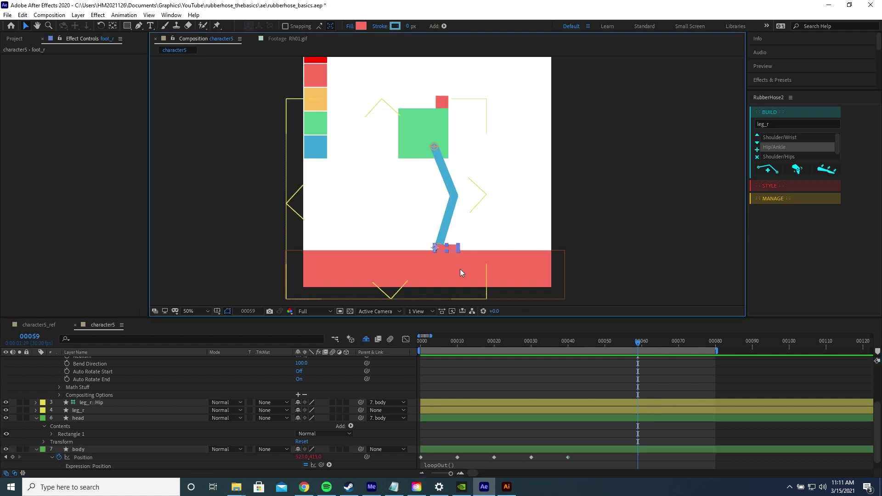
- At frame 0, move foot_r 110 pixels backward to keyframe its Position at 461, 908.2
scroll(460, 269, "up", 2)
scroll(186, 409, "up", 3)
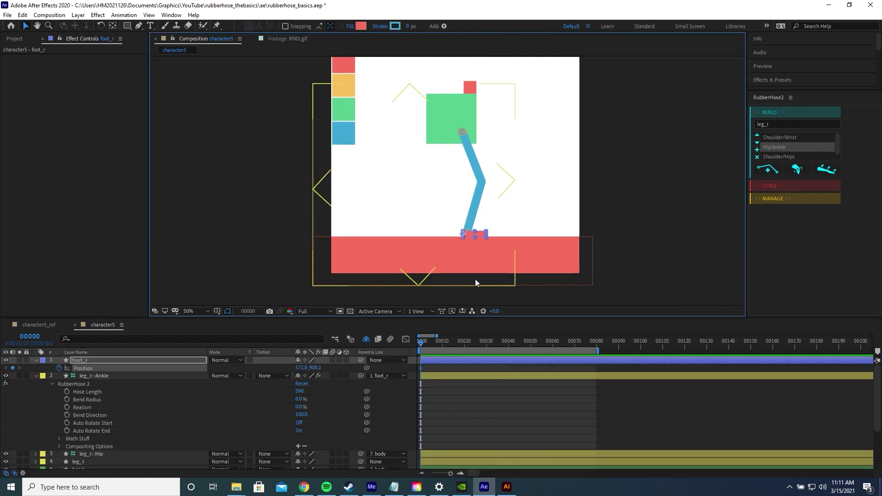
scroll(475, 280, "up", 1)
left_click_drag(476, 279, 481, 241)
key("v")
key("shift+Left")
key("shift+Left")
key("shift+Left")
key("shift+Left")
key("shift+Left")
key("shift+Left")
key("shift+Left")
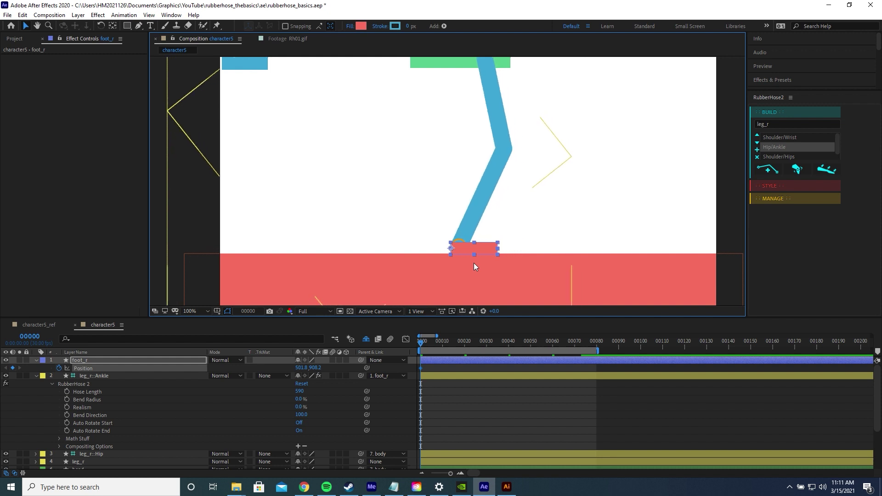
key("shift+Left")
key("shift+Left")
key("shift+Left")
key("shift+Left")
scroll(518, 222, "down", 2)
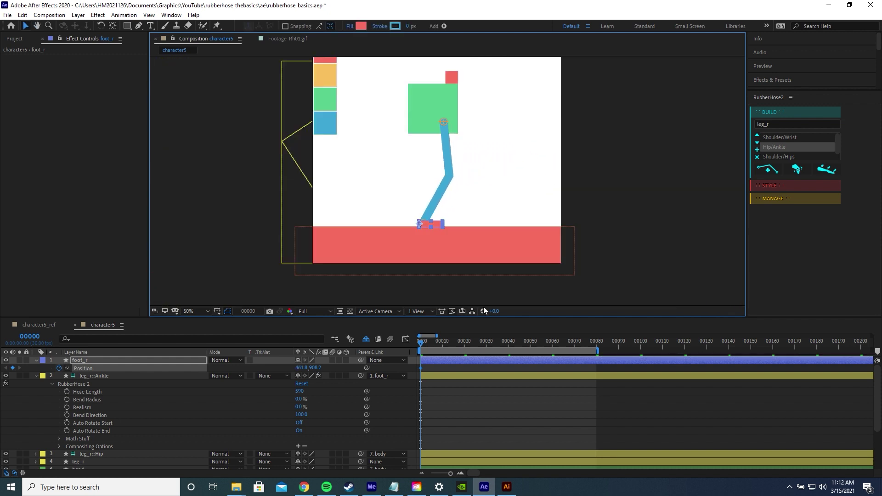
- Recolor the foot_r fill by sampling the orange-yellow swatch in the composition
left_click_drag(390, 71, 357, 113)
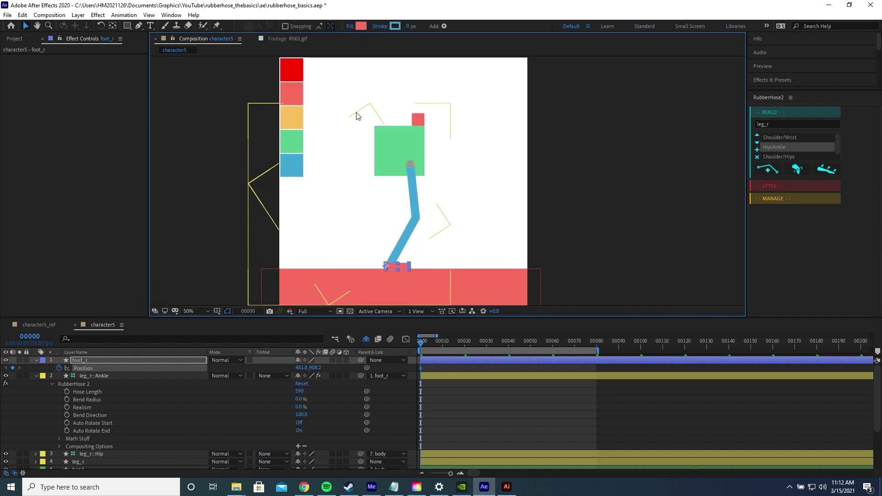
left_click(361, 26)
left_click(718, 265)
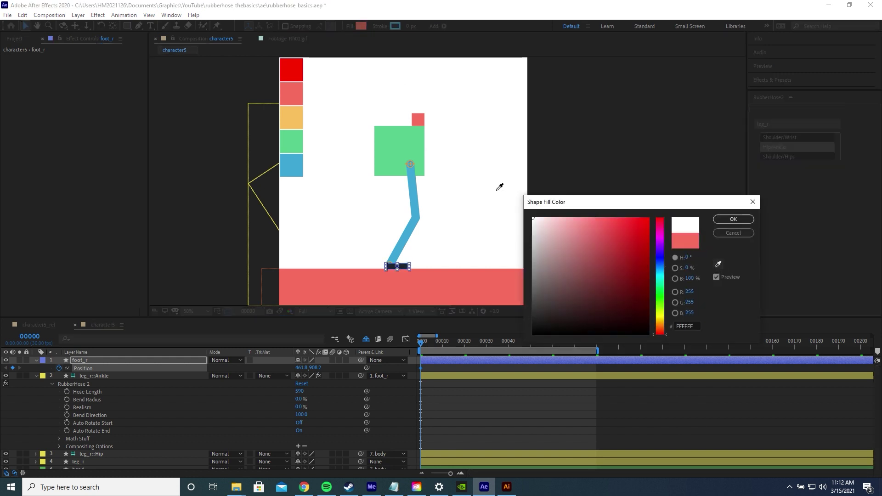
left_click(295, 117)
key("Return")
- At frame 20, move foot_r forward 150 pixels to keyframe its Position at 611, 908.2
scroll(398, 276, "up", 2)
left_click(97, 359)
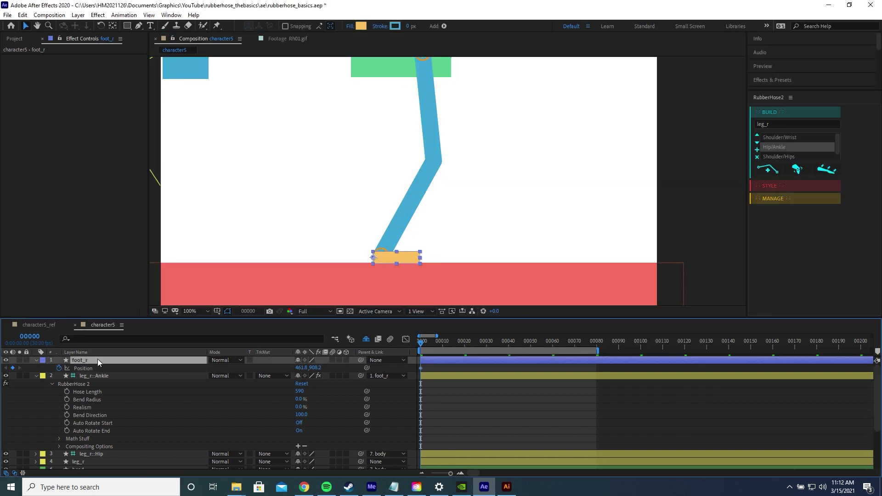
left_click_drag(498, 187, 489, 242)
scroll(488, 242, "down", 1)
left_click(465, 343)
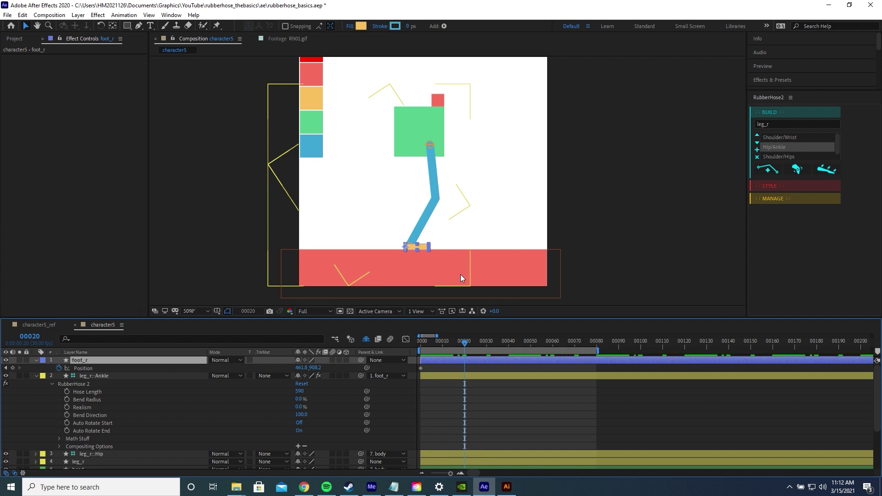
scroll(481, 206, "up", 2)
scroll(477, 199, "down", 1)
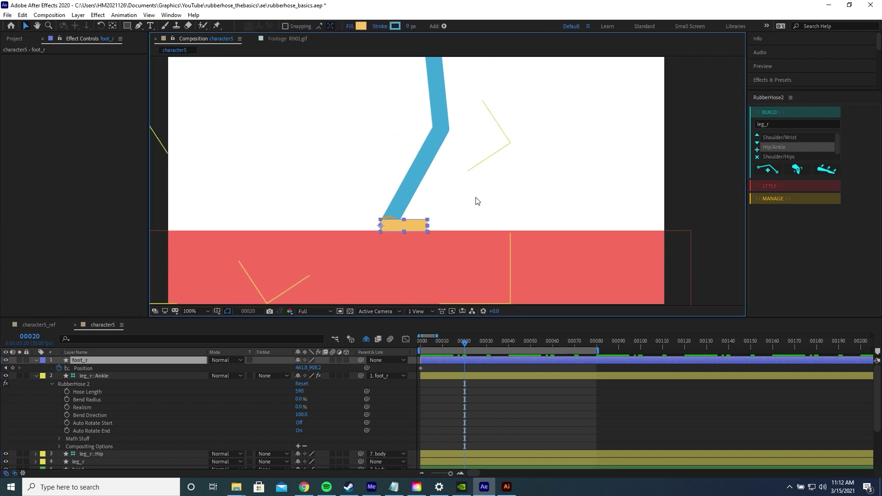
key("shift+Right")
key("shift+Right")
key("shift+Right")
key("shift+Right")
key("shift+Right")
key("shift+Right")
key("shift+Right")
key("shift+Right")
key("shift+Right")
key("shift+Right")
key("shift+Right")
key("shift+Right")
key("shift+Right")
key("shift+Right")
key("shift+Right")
scroll(510, 198, "down", 2)
mouse_move(462, 339)
left_mouse_down()
mouse_move(422, 343)
mouse_move(465, 342)
left_mouse_up()
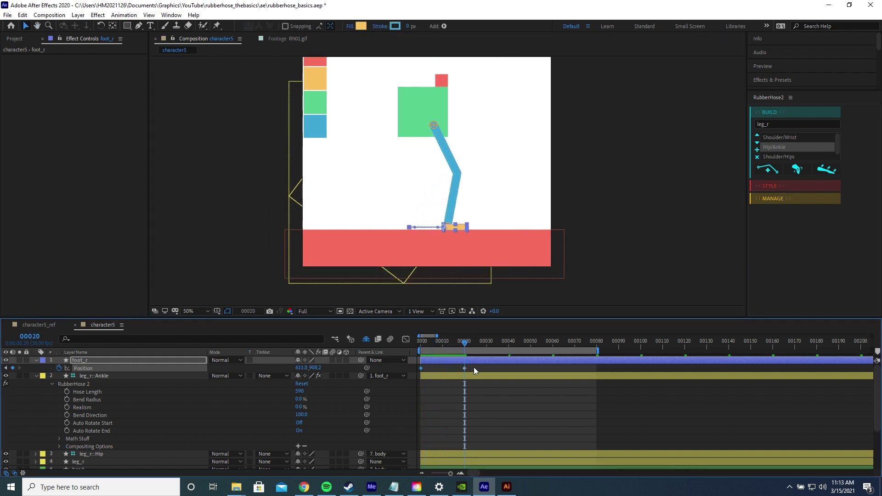
- Repeat foot_r's Position keyframes at frames 40 and 60, paste the first one at frame 80, and preview the foot motion
left_click(509, 345)
key("ctrl+v")
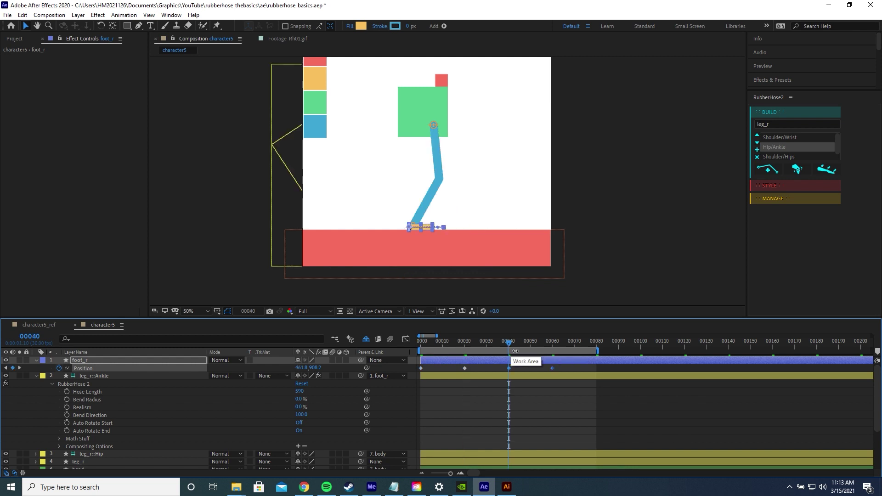
left_click_drag(432, 366, 415, 373)
left_click(596, 343)
key("ctrl+v")
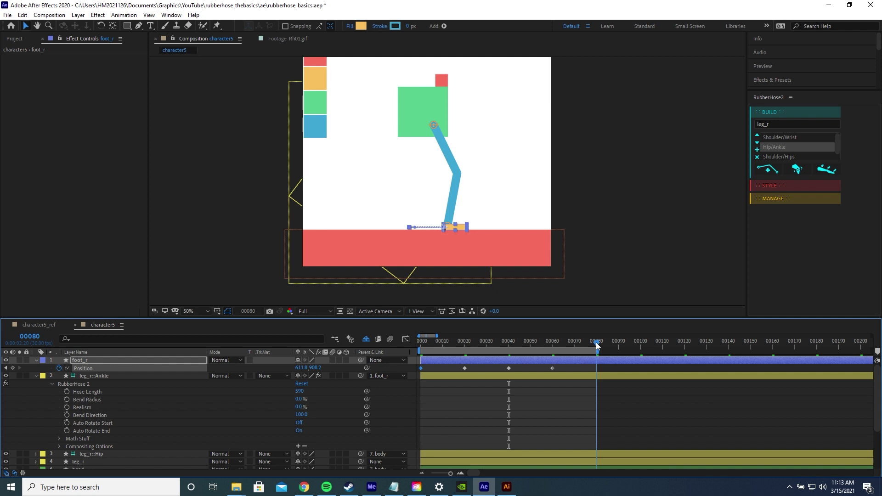
left_click_drag(597, 343, 409, 346)
key("space")
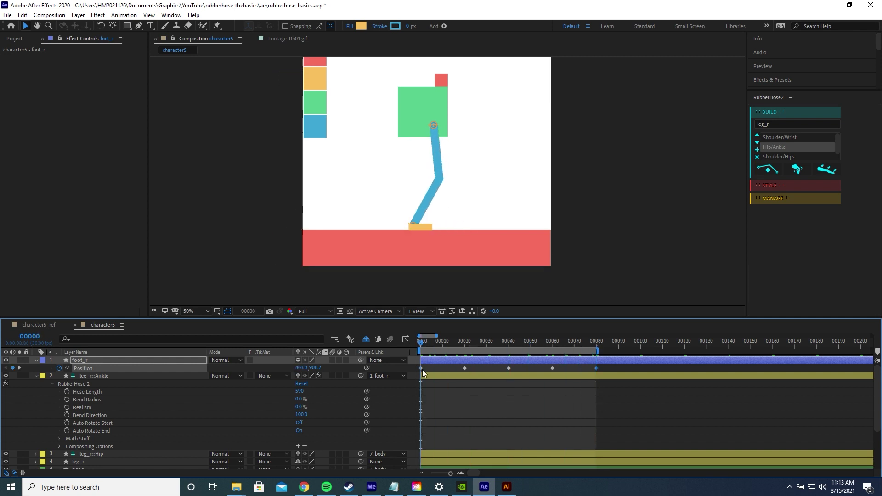
left_click_drag(413, 346, 443, 344)
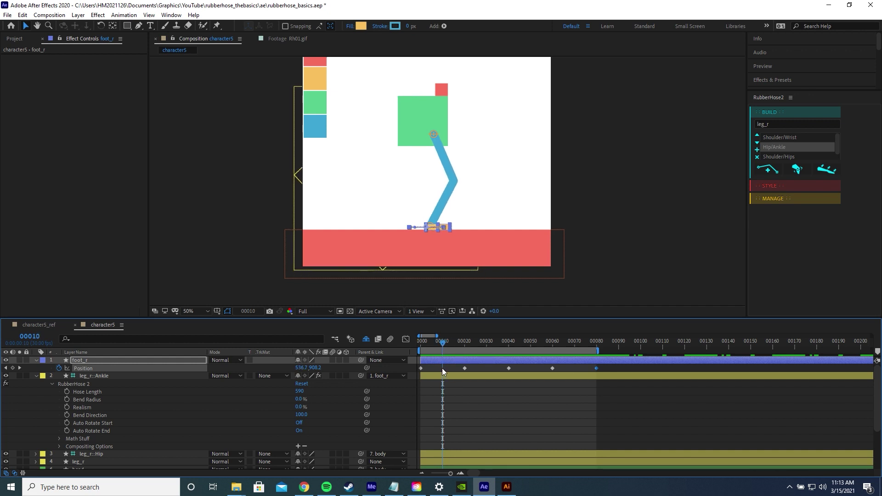
- Separate foot_r's Position into X and Y dimensions and delete all the Y Position keyframes
right_click(92, 368)
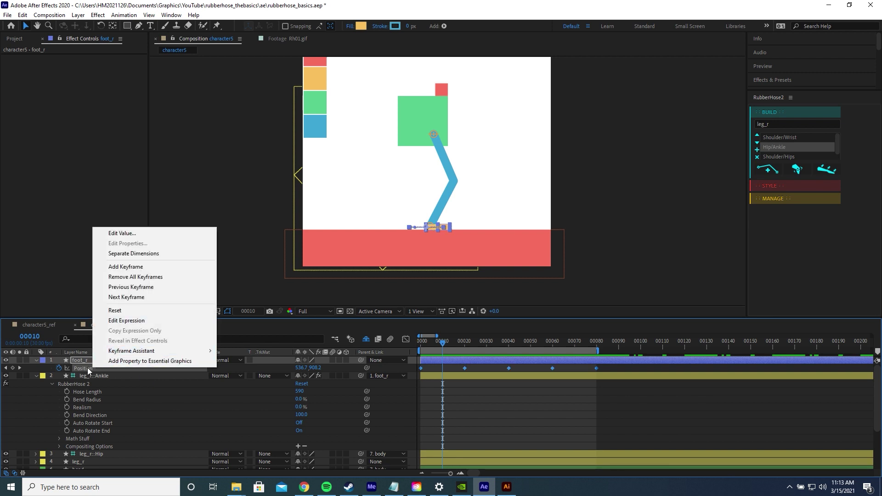
right_click(88, 370)
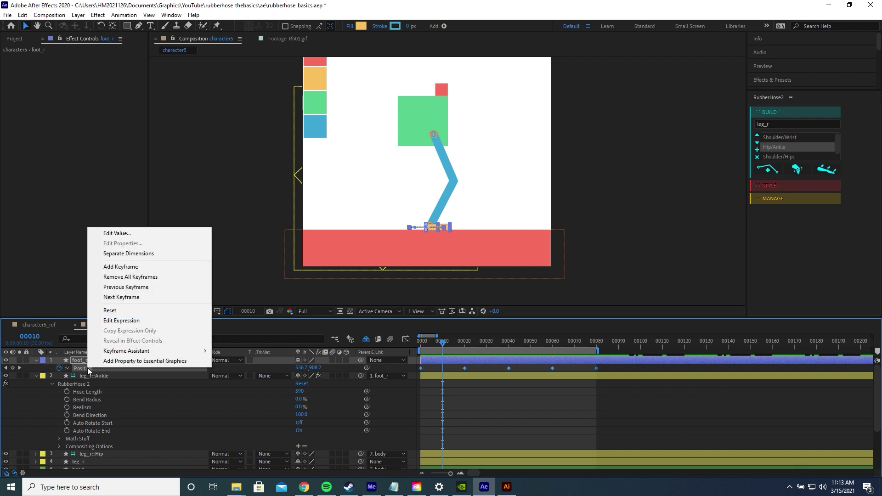
left_click(129, 254)
left_click_drag(607, 374, 413, 393)
key("Delete")
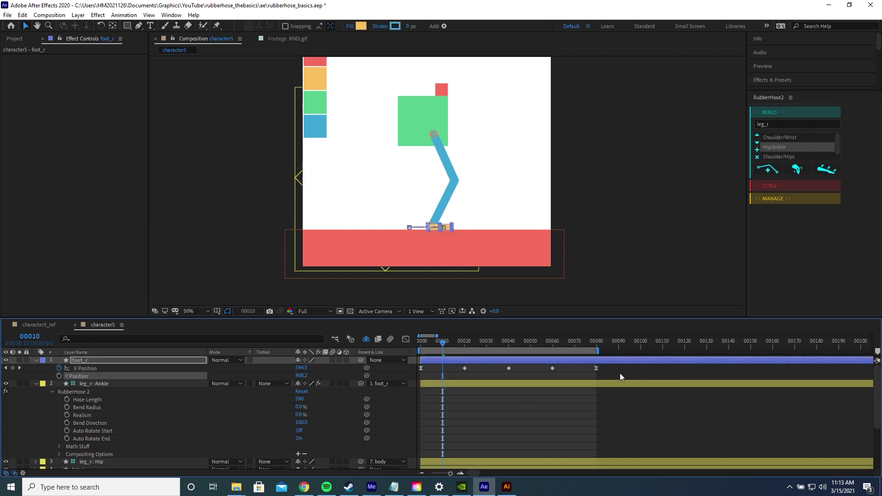
- Convert foot_r's eased X Position keyframes at frames 0 and 80 to linear
left_click_drag(608, 368, 428, 370)
left_click_drag(604, 368, 417, 387)
left_click(420, 369, "ctrl")
left_click(441, 376)
- Add a Y Position keyframe to foot_r at frame 0
left_click_drag(441, 345, 410, 361)
left_click(76, 376)
left_click_drag(429, 340, 411, 351)
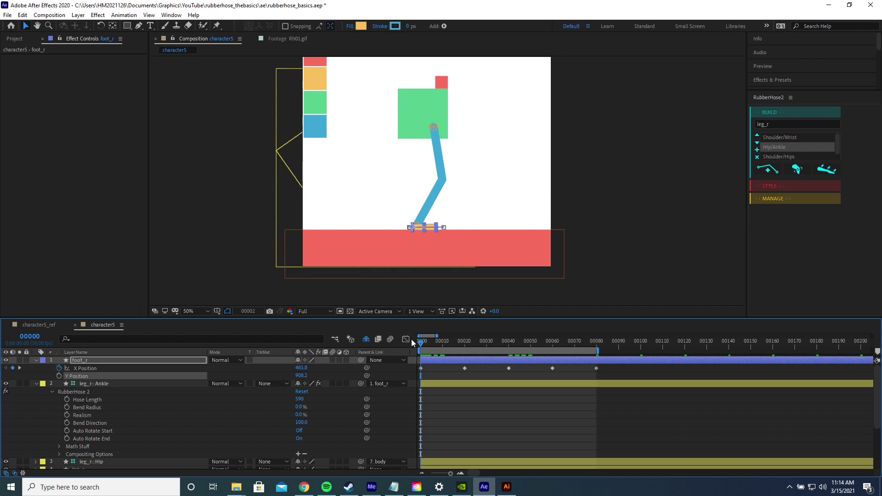
left_click(59, 376)
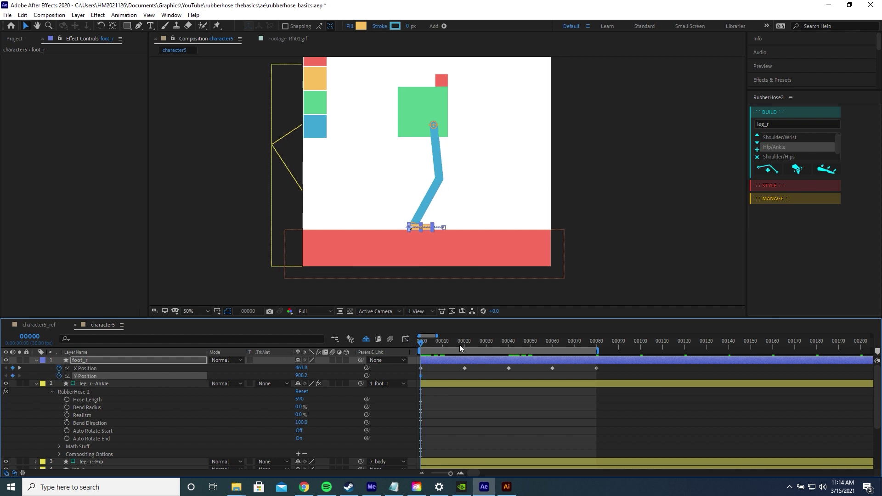
- Raise foot_r at frame 10 by setting its Y Position to 886.2
left_click_drag(429, 344, 443, 342)
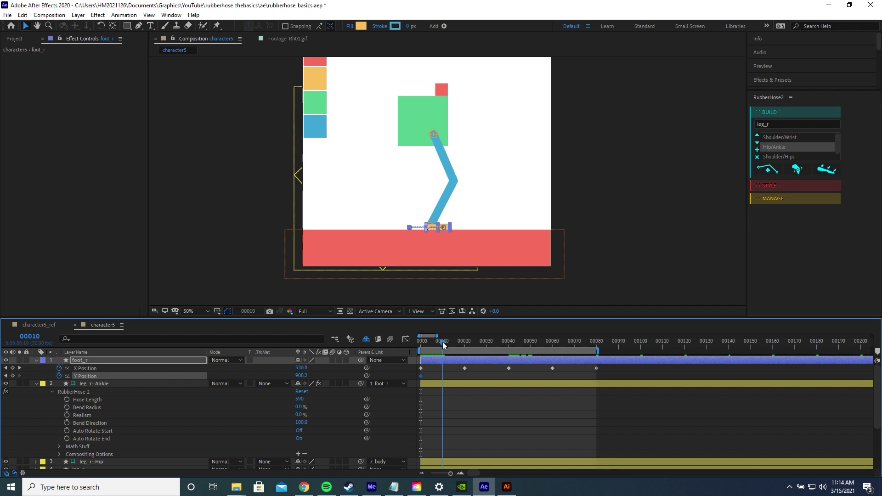
left_click(304, 376)
key("shift+Up")
key("shift+Down")
key("shift+Down")
key("shift+Down")
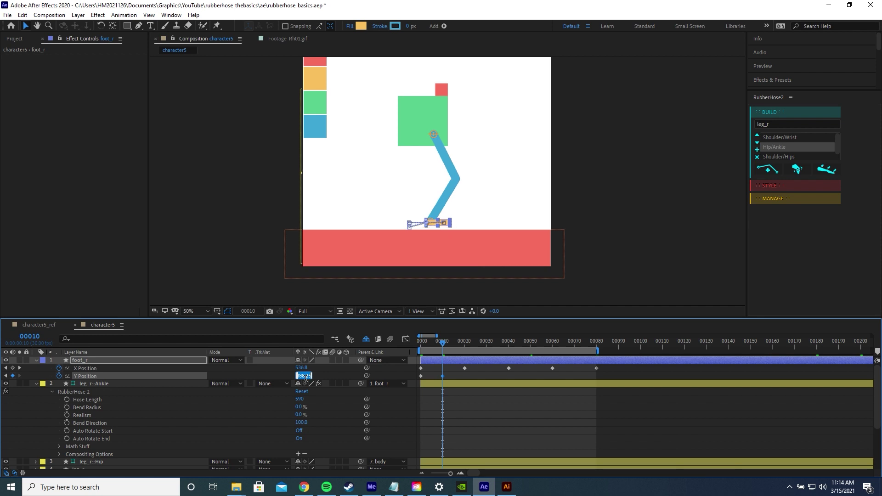
key("Down")
- Copy foot_r's frame 0 Y Position keyframe to frame 20 and preview the foot lift
left_click_drag(428, 372, 415, 383)
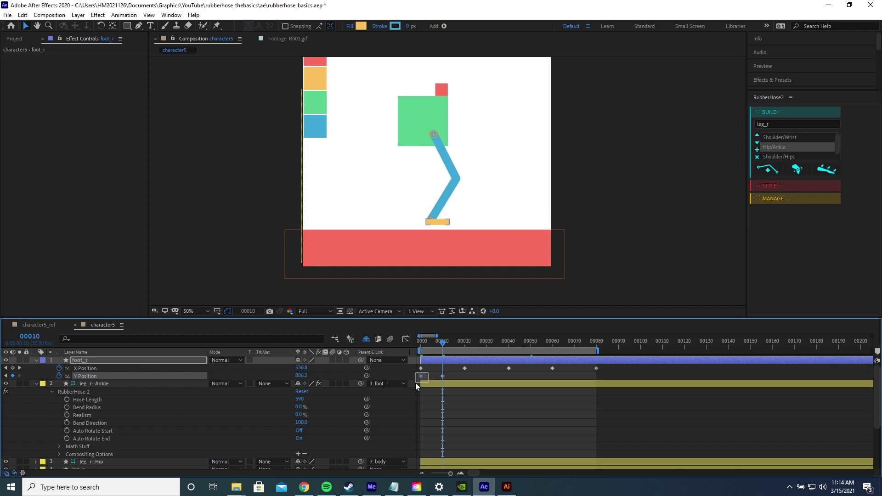
left_click(464, 346)
key("ctrl+v")
left_click_drag(462, 345, 411, 349)
key("space")
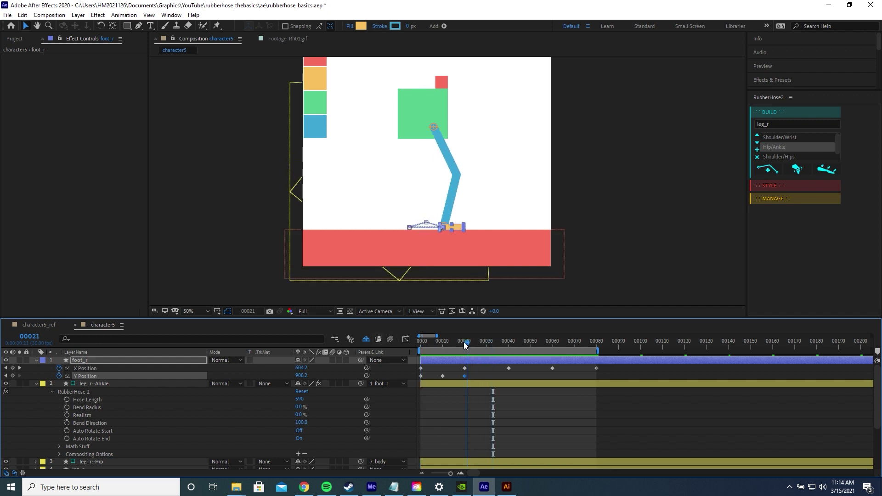
left_click(474, 342)
left_click_drag(475, 341, 454, 360)
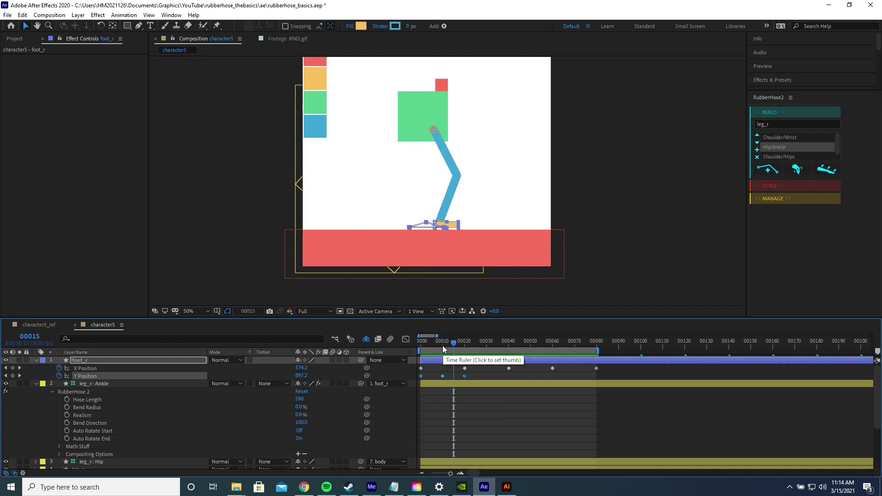
- Add a loopOut() expression to foot_r's Y Position and preview the loop
left_click(59, 377, "alt")
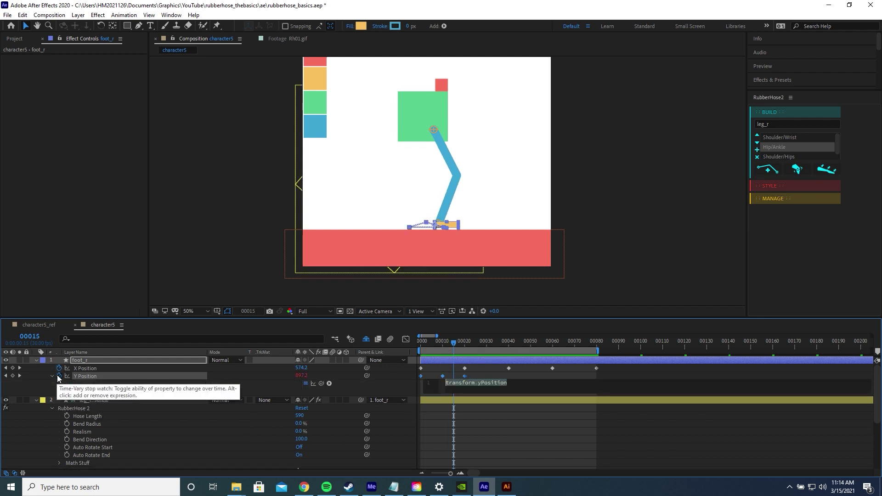
type("loopOut()")
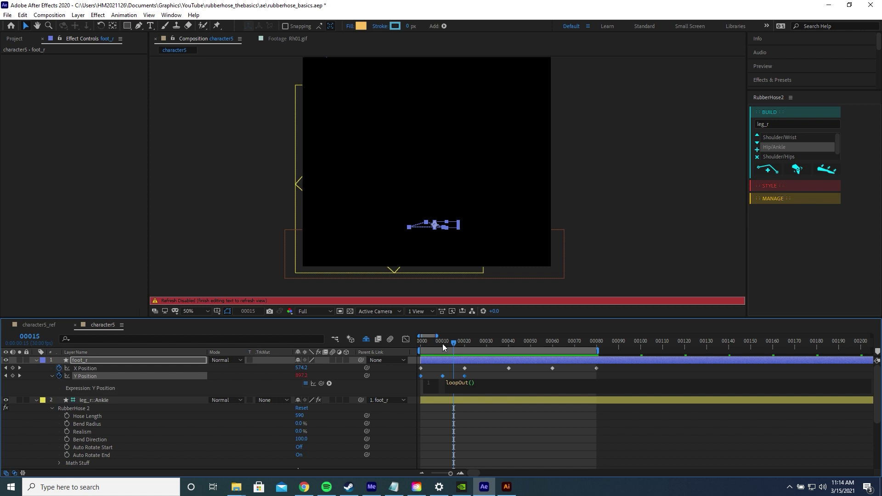
left_click_drag(443, 344, 413, 346)
key("space")
left_click(459, 343)
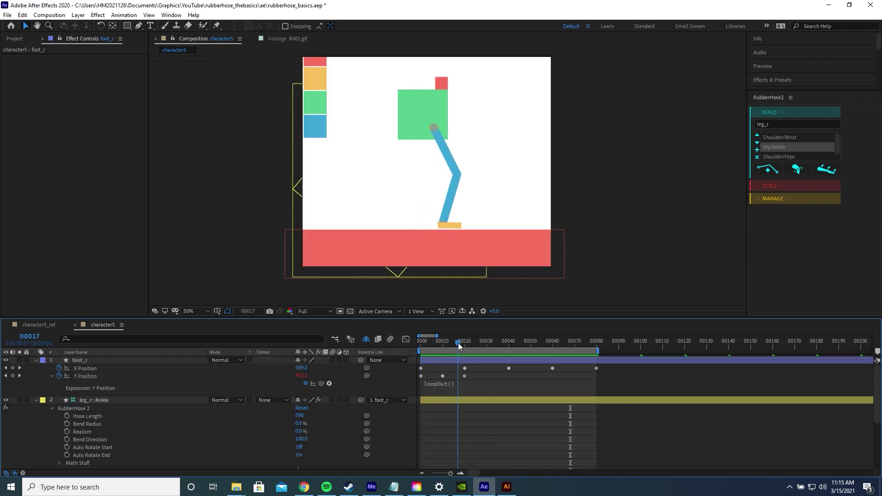
- Copy foot_r's frame 20 Y Position keyframe to frame 40 and preview the loop
left_click(465, 376)
left_click_drag(460, 342, 420, 346)
key("space")
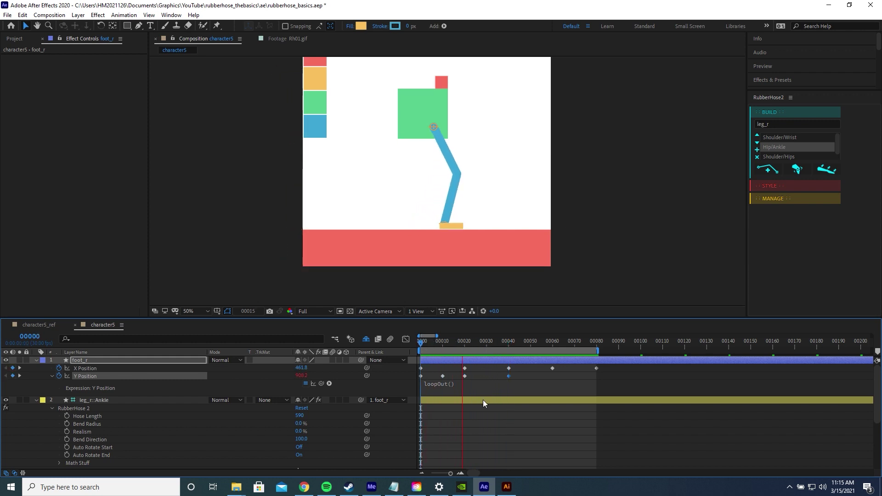
key("space")
left_click(463, 343)
scroll(449, 373, "up", 3)
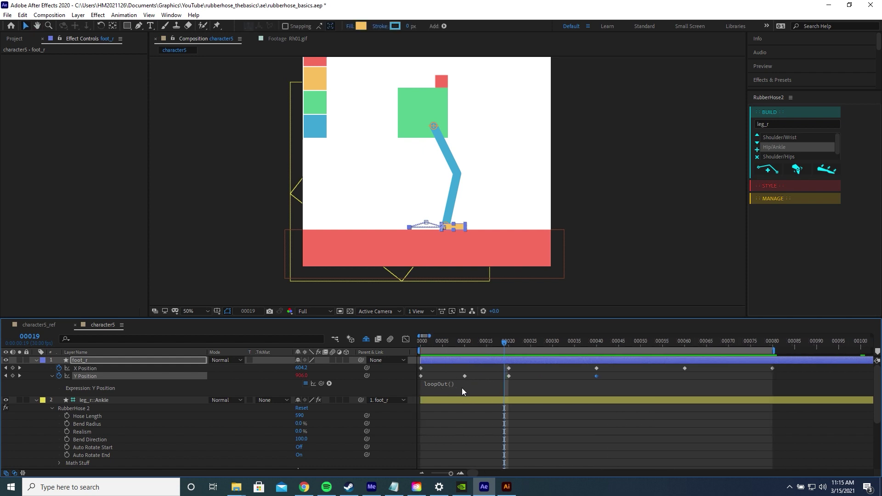
left_click_drag(519, 377, 416, 379)
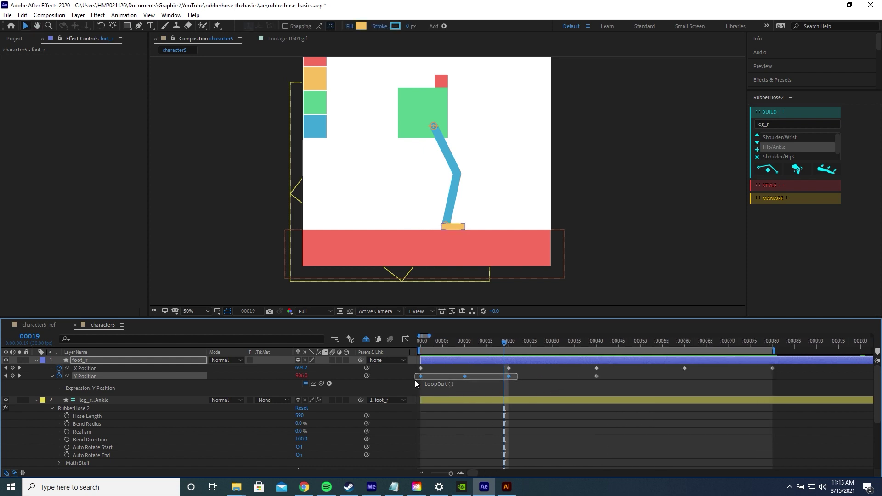
left_click(508, 345)
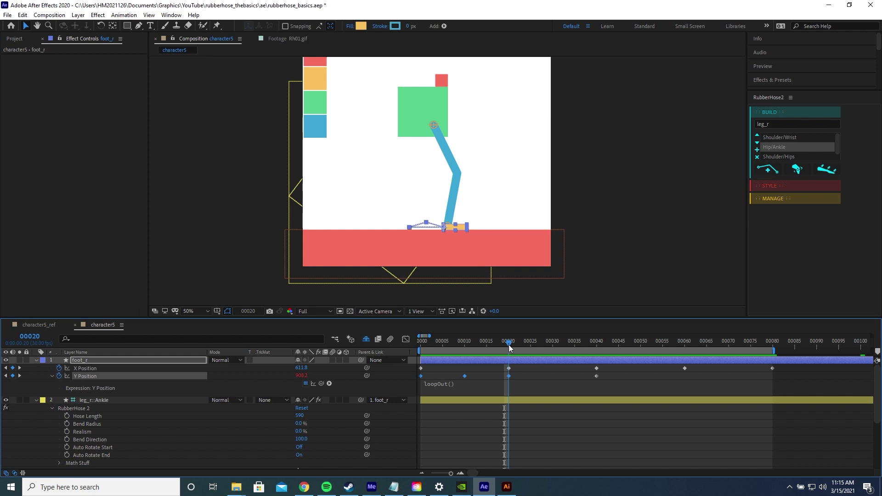
mouse_move(509, 344)
left_mouse_down()
mouse_move(555, 348)
mouse_move(468, 347)
mouse_move(512, 350)
left_mouse_up()
scroll(467, 347, "down", 3)
left_click(508, 374)
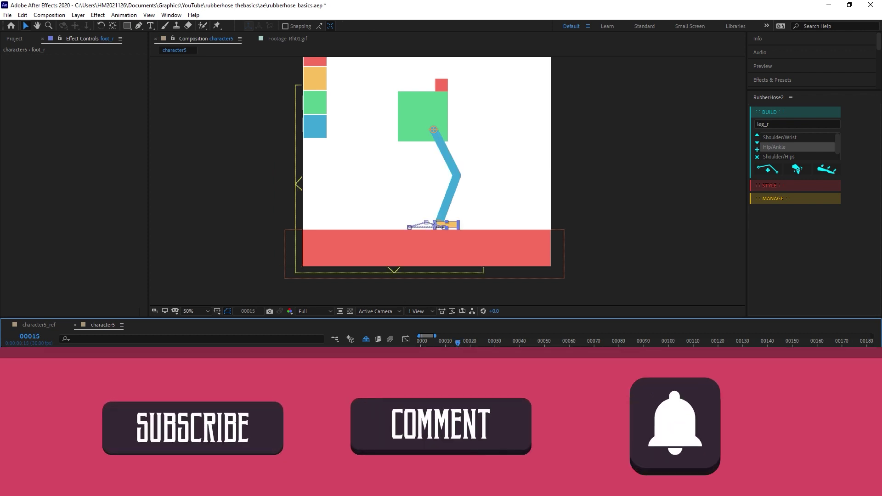
- Keyframe foot_r's Rotation at 0° on frame 0 and at 5° on frame 5
left_click_drag(439, 343, 418, 346)
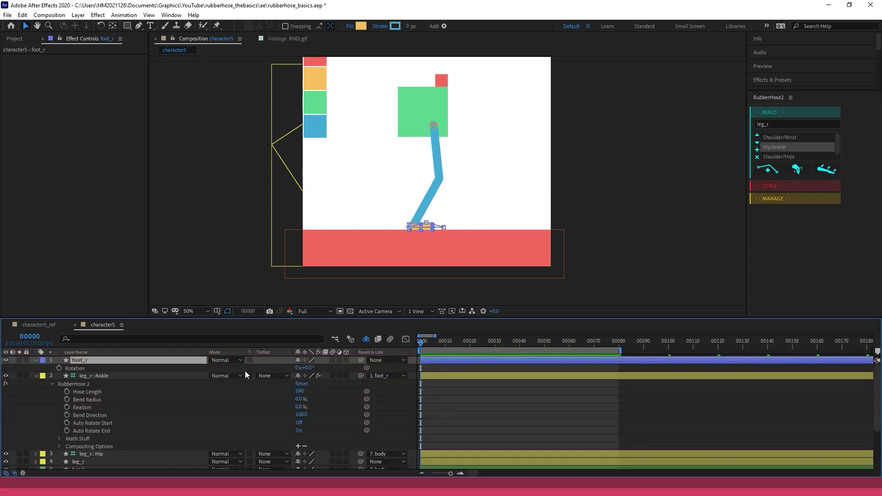
left_click(60, 368)
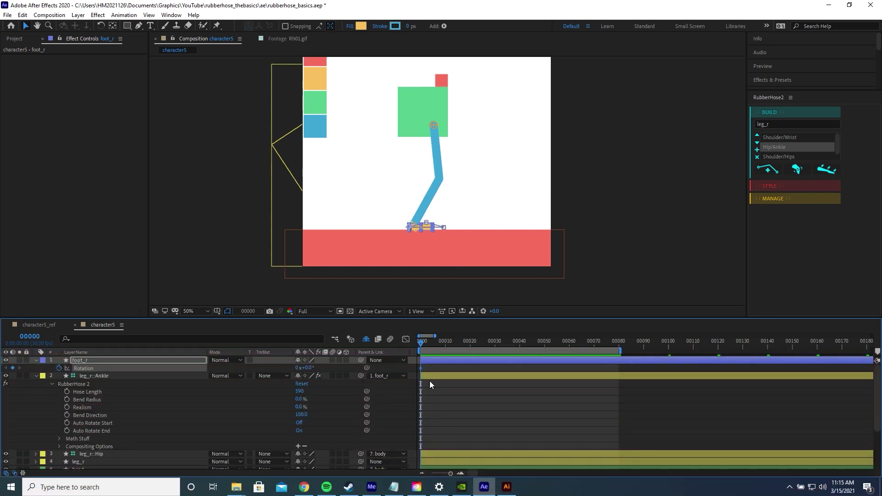
scroll(430, 382, "up", 1)
left_click_drag(439, 390, 451, 389)
mouse_move(460, 345)
left_mouse_down()
mouse_move(436, 346)
mouse_move(444, 346)
left_mouse_up()
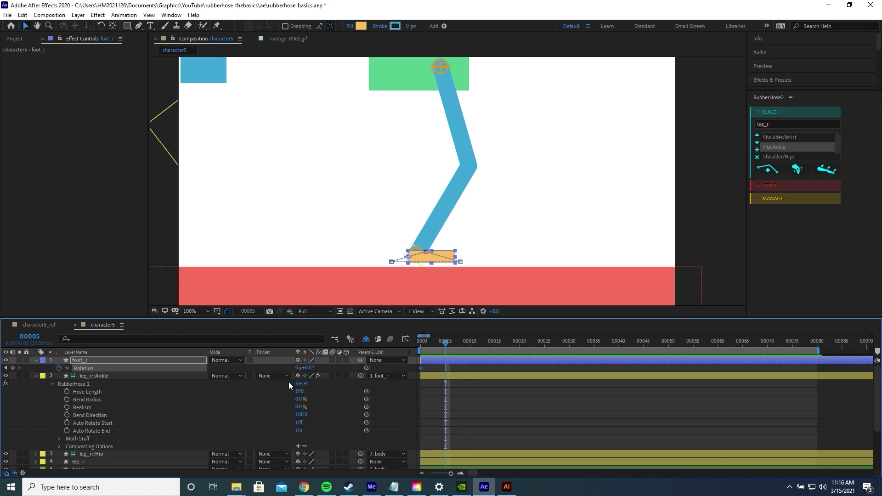
key("Up")
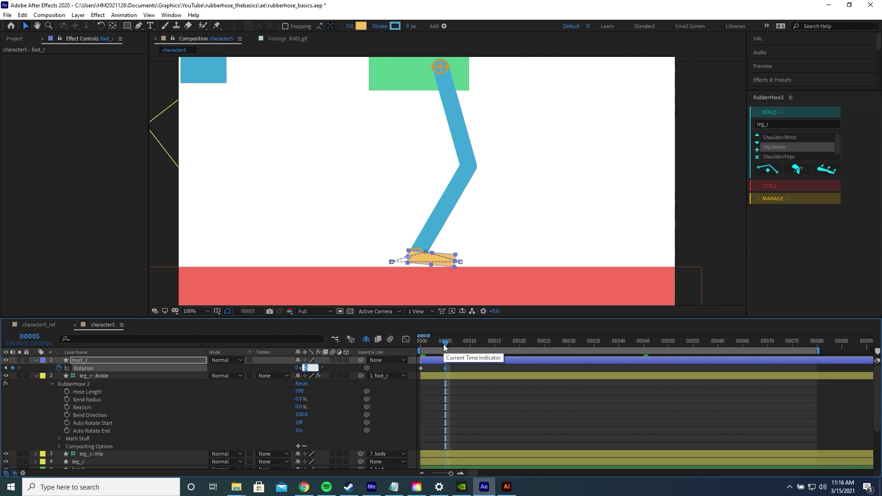
- Keyframe foot_r's Rotation at -6° on frame 12, and shift that keyframe to frame 19
left_click_drag(443, 344, 478, 342)
key("Down")
key("Down")
key("Down")
key("Down")
key("Down")
key("Down")
key("Down")
key("Down")
key("Down")
key("Down")
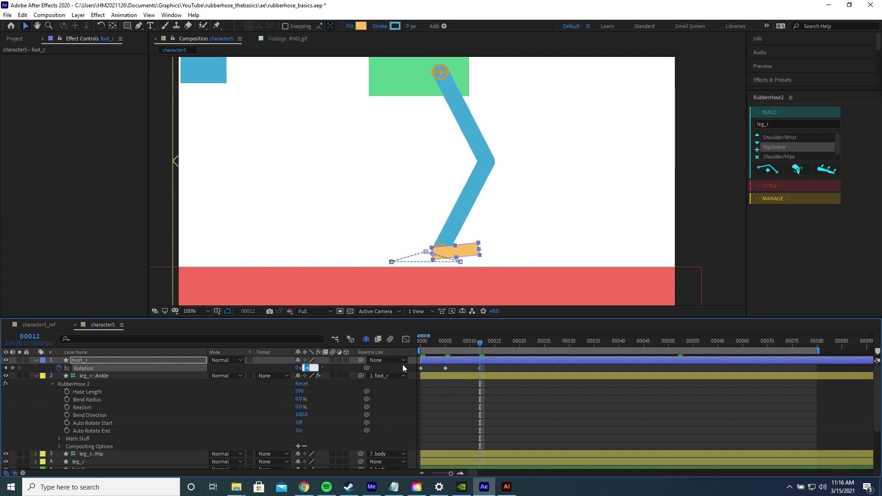
left_click_drag(459, 344, 515, 341)
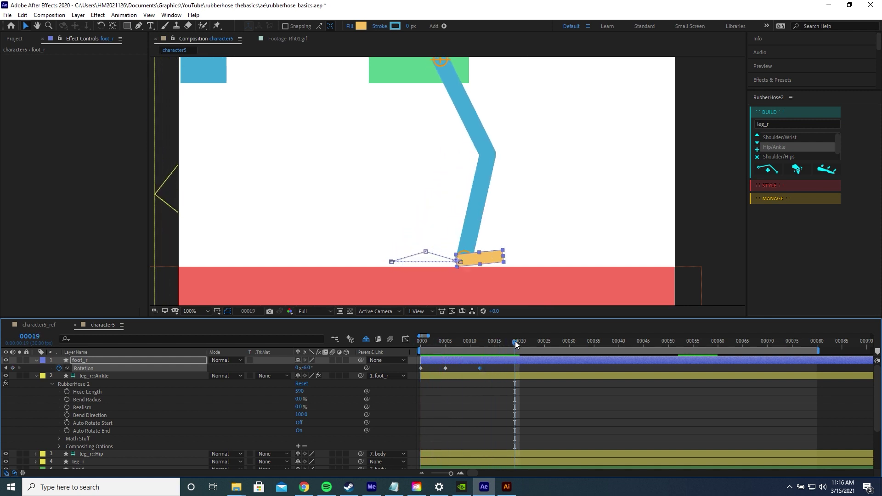
left_click_drag(481, 368, 534, 341)
- Copy foot_r's frame 0 Rotation keyframe to frame 23 and preview the foot tilt
left_click_drag(429, 366, 414, 375)
key("ctrl+c")
key("ctrl+v")
left_click_drag(535, 343, 411, 351)
key("space")
left_click(539, 341)
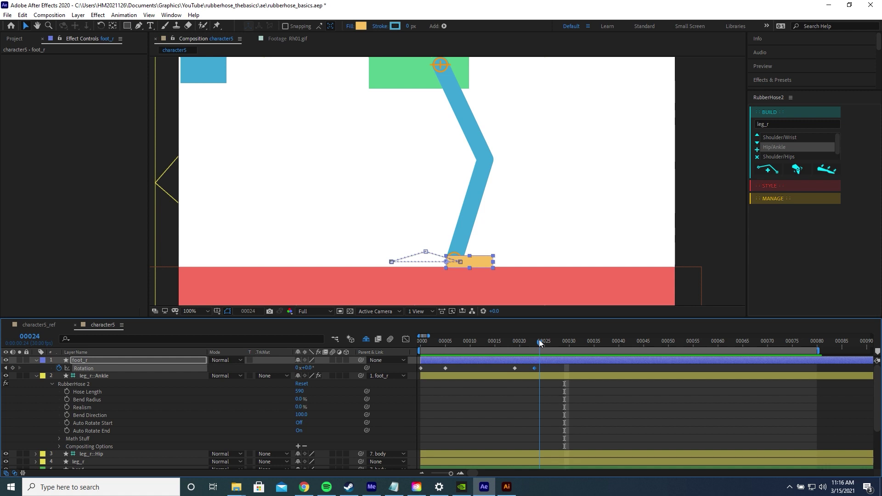
left_click(473, 369)
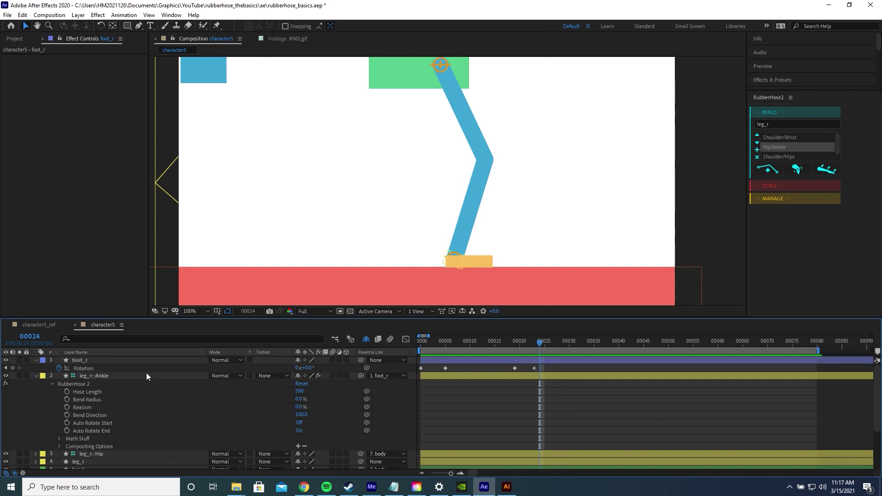
- Add a loopOut() expression to foot_r's Rotation
left_click(60, 368, "alt")
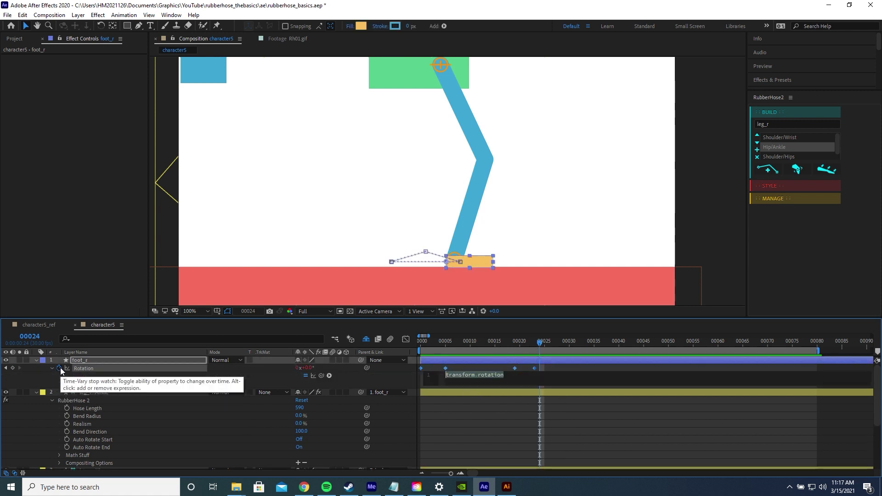
key("ctrl+v")
left_click_drag(574, 340, 536, 345)
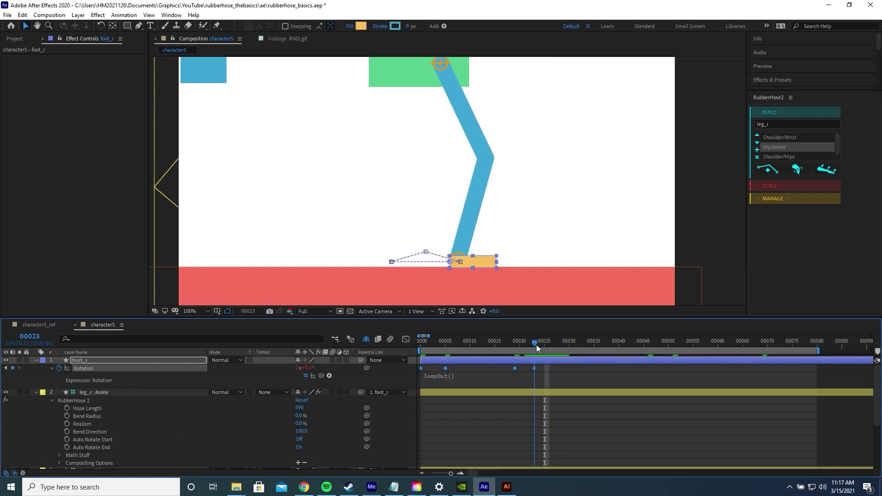
left_click(547, 371)
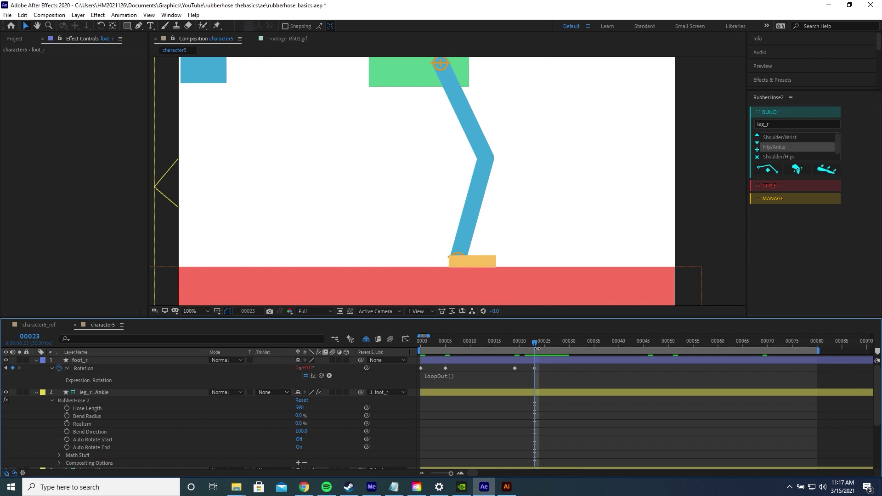
- Check the foot tilt over the first frames, copy the frame 23 Rotation keyframe to frame 40, and preview the loop
key("Home")
left_click_drag(419, 351, 442, 346)
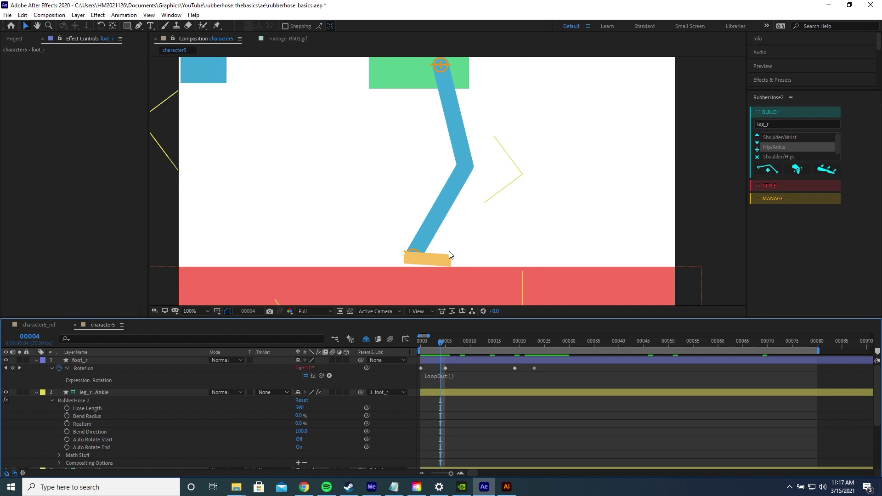
left_click_drag(518, 341, 617, 344)
left_click(534, 368)
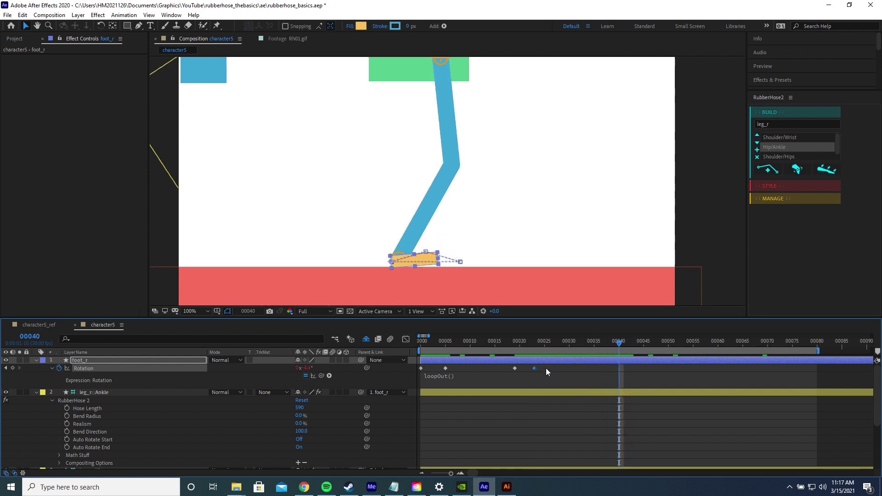
left_click_drag(610, 344, 730, 352)
key("space")
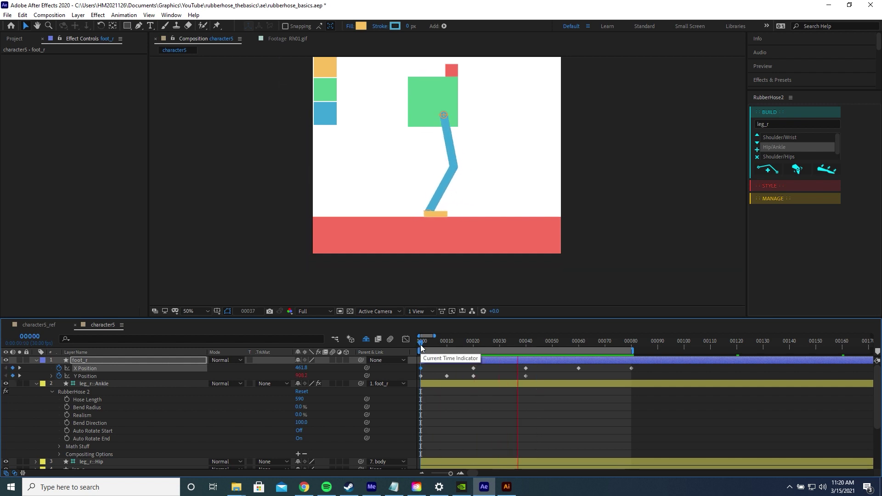
- Move foot_r further back at frame 0, to an X Position of 406.8
key("period")
key("space")
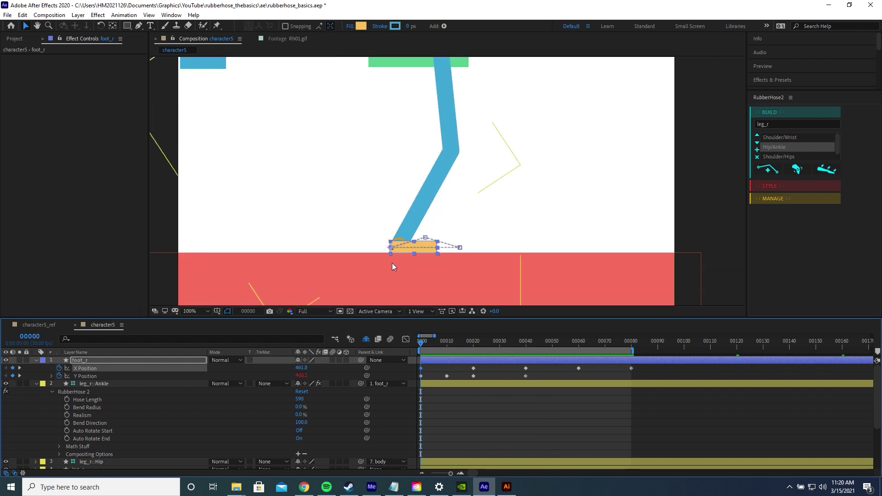
left_click_drag(406, 250, 380, 250)
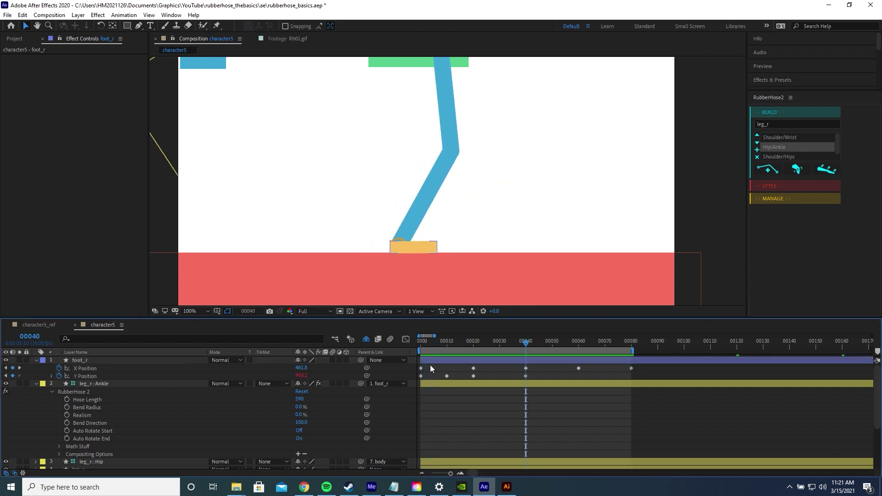
- Copy foot_r's frame 0 X Position keyframe to frames 40 and 80
left_click_drag(430, 365, 415, 372)
key("ctrl+v")
left_click_drag(525, 344, 473, 345)
key("ctrl+v")
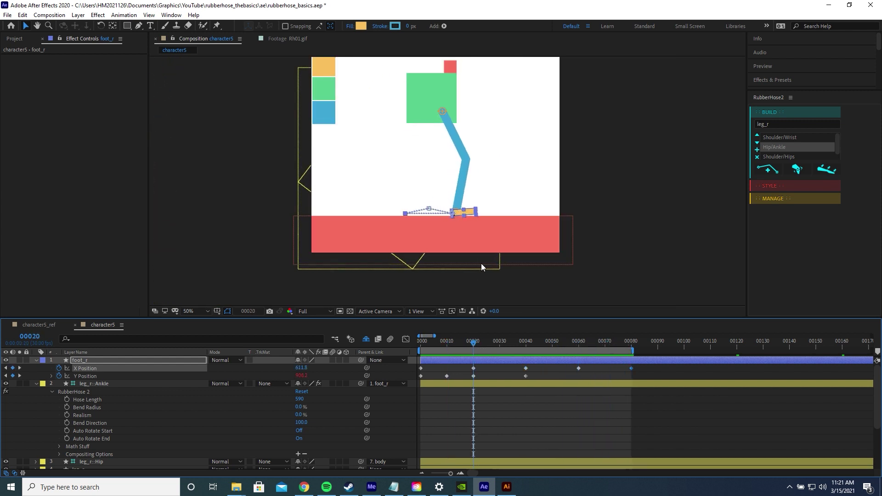
- Move foot_r further forward at frame 20, to an X Position of 641.8
key("period")
key("shift+Right")
key("shift+Right")
key("shift+Right")
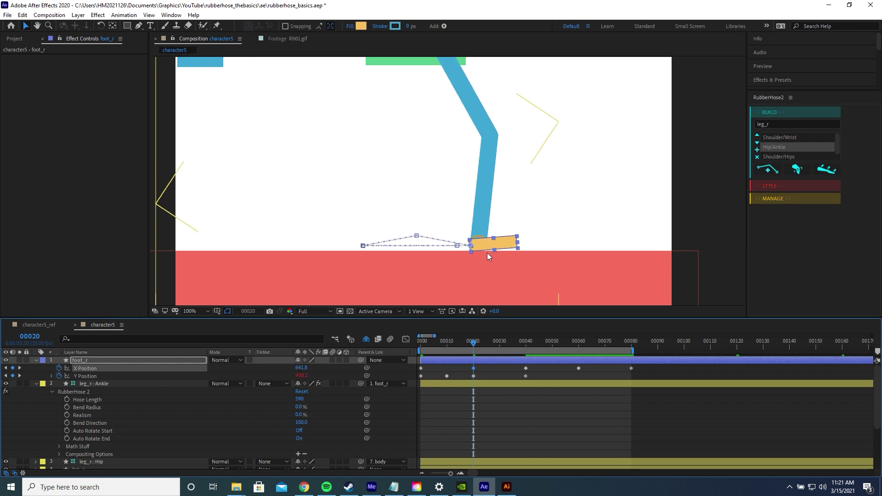
- Copy foot_r's frame 20 X Position keyframe to frame 60 and preview the longer stride
left_click_drag(503, 341, 578, 346)
key("ctrl+v")
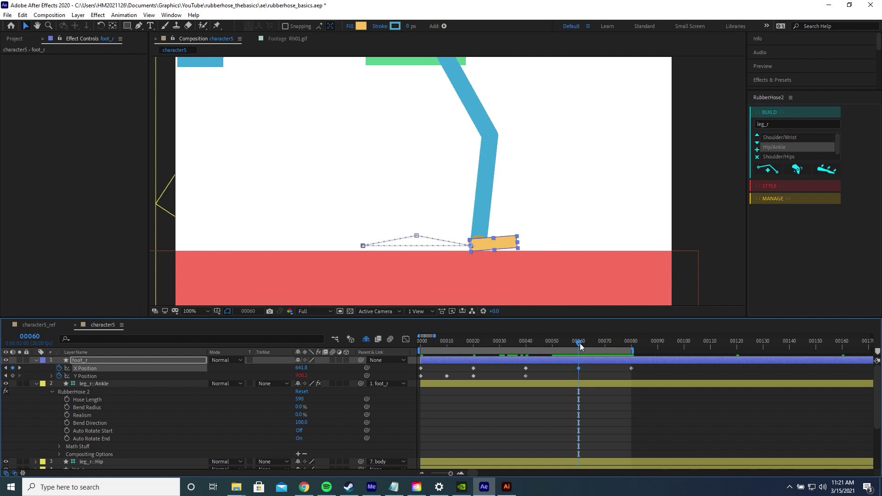
key("space")
scroll(521, 239, "down", 2)
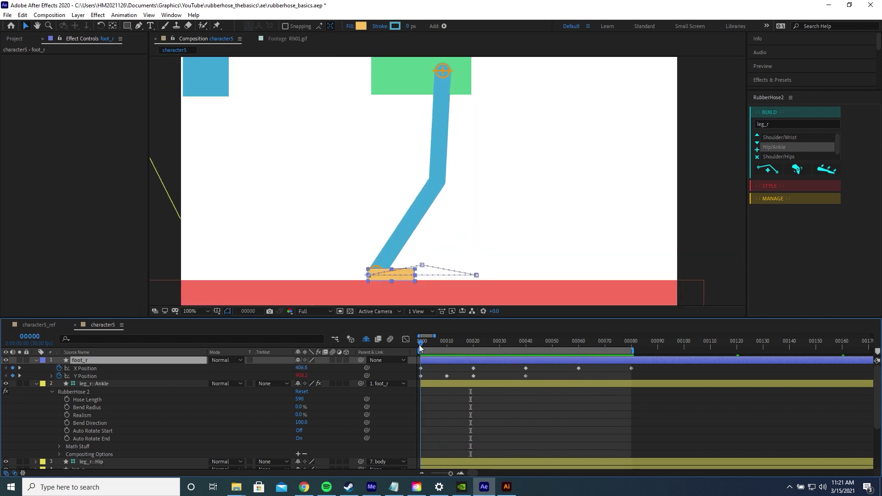
- Add a middle point to both the upper and lower edges of foot_r's Rectangle 1 path
left_click_drag(420, 347, 435, 343)
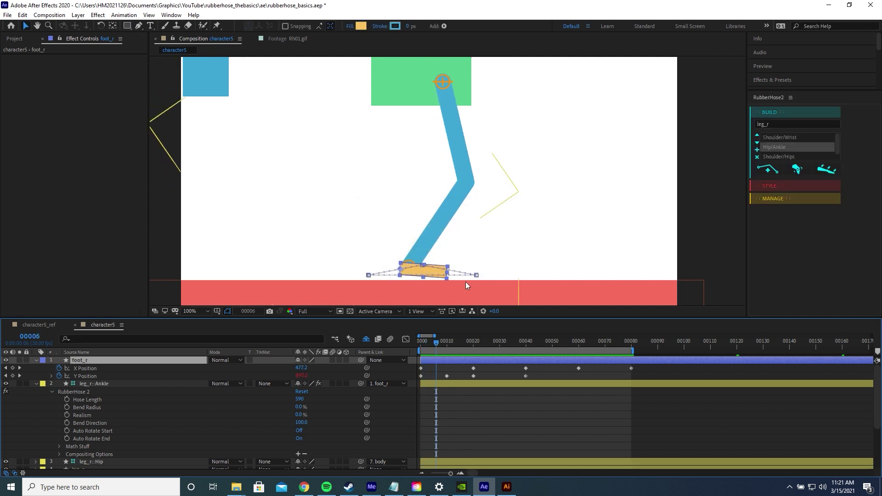
scroll(420, 222, "up", 1)
left_click(37, 360)
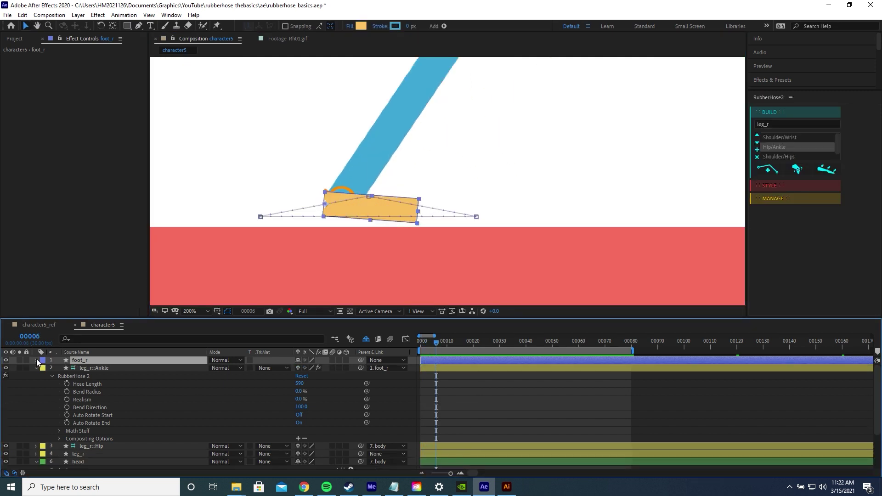
left_click(37, 360)
left_click(43, 369)
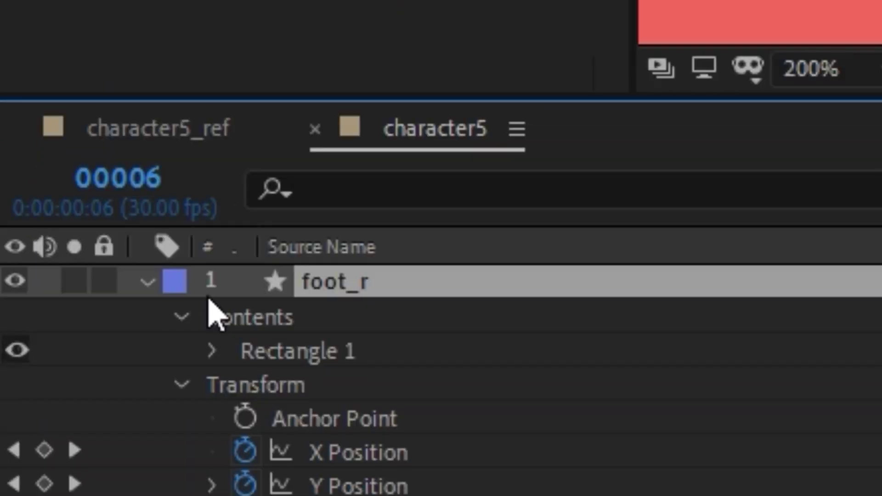
left_click(54, 377)
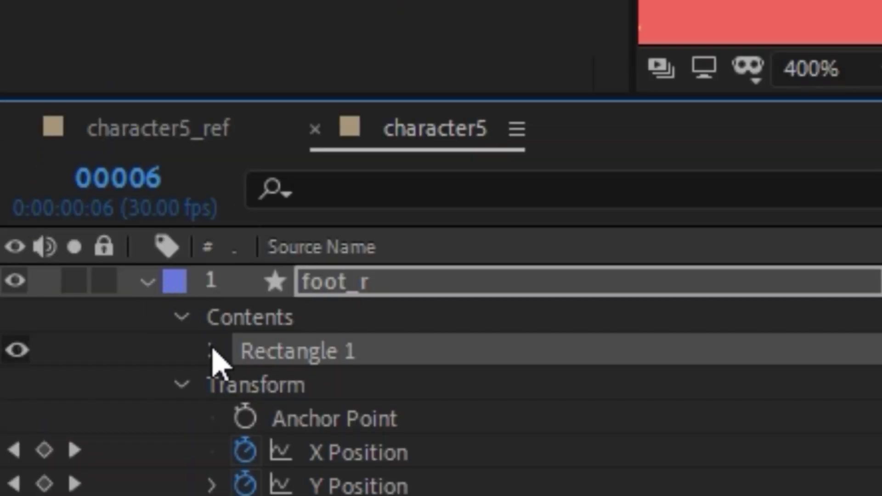
left_click(213, 351)
left_click(321, 389)
left_click(378, 416)
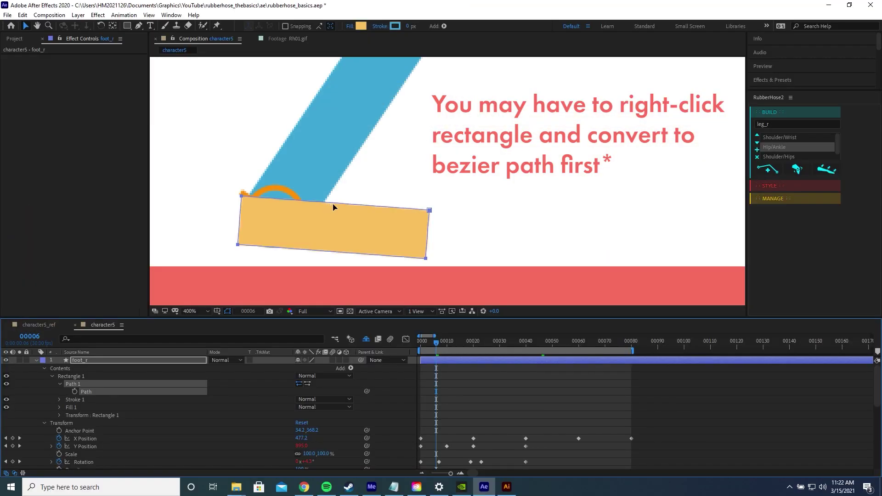
key("g")
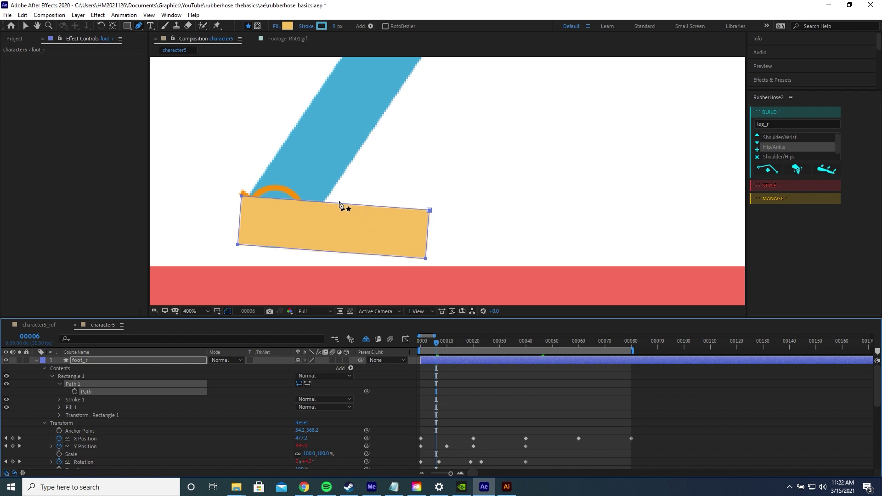
left_click(327, 251)
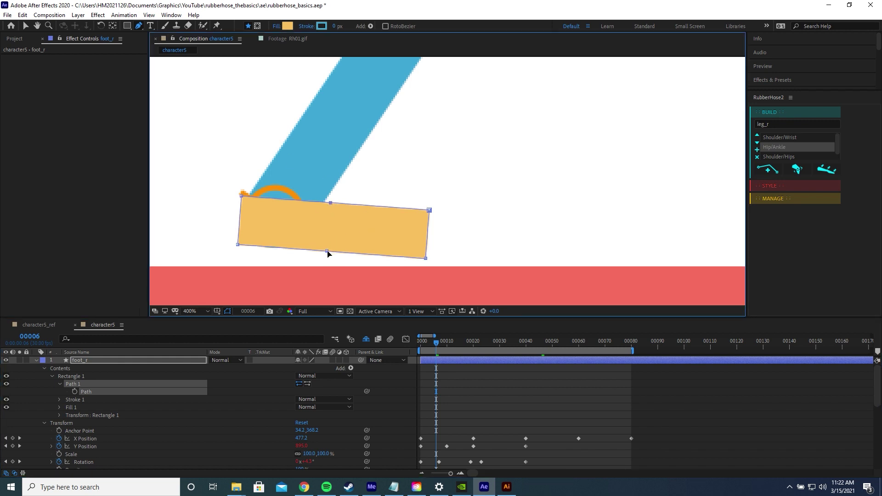
- Keyframe foot_r's straight path at frame 0 and bend it at frame 7, lowering the middle points and toe toward the ground
left_click(74, 392)
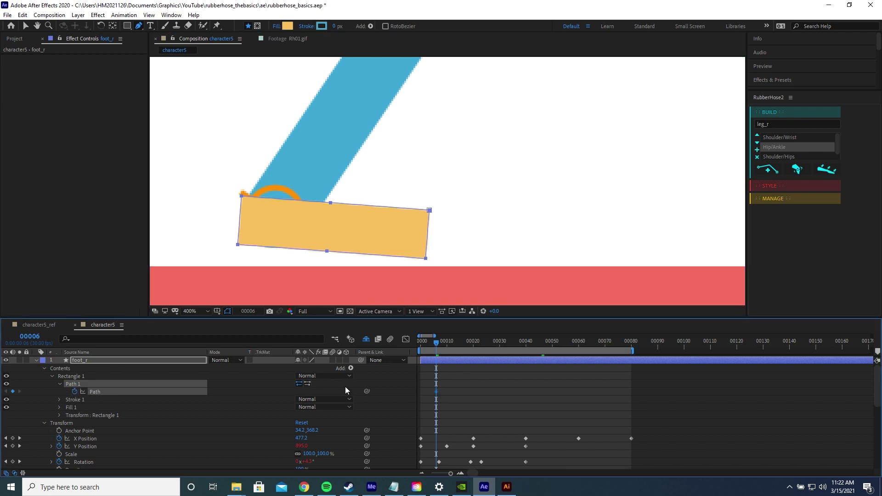
left_click_drag(427, 393, 423, 394)
left_click_drag(437, 341, 440, 341)
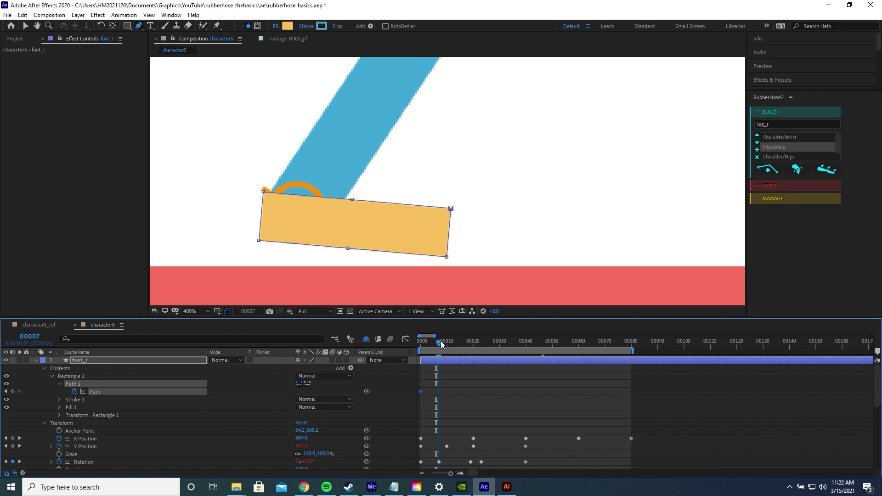
left_click_drag(334, 248, 333, 265)
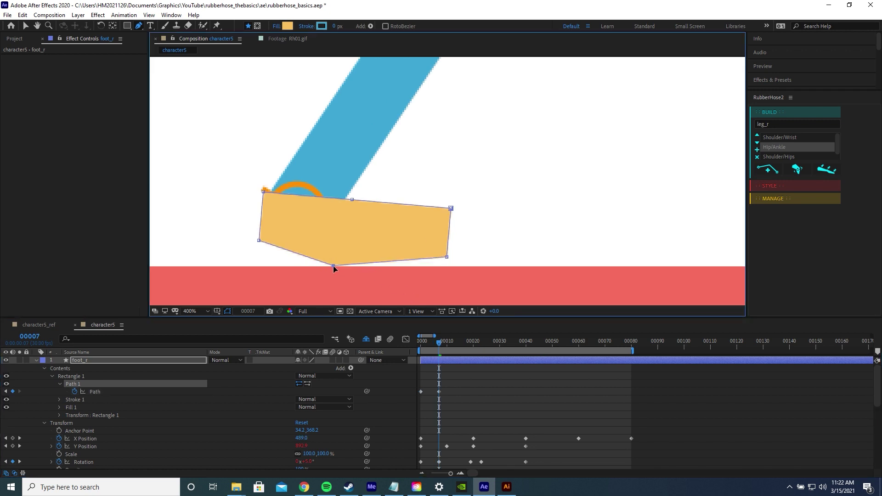
left_click_drag(352, 199, 339, 218)
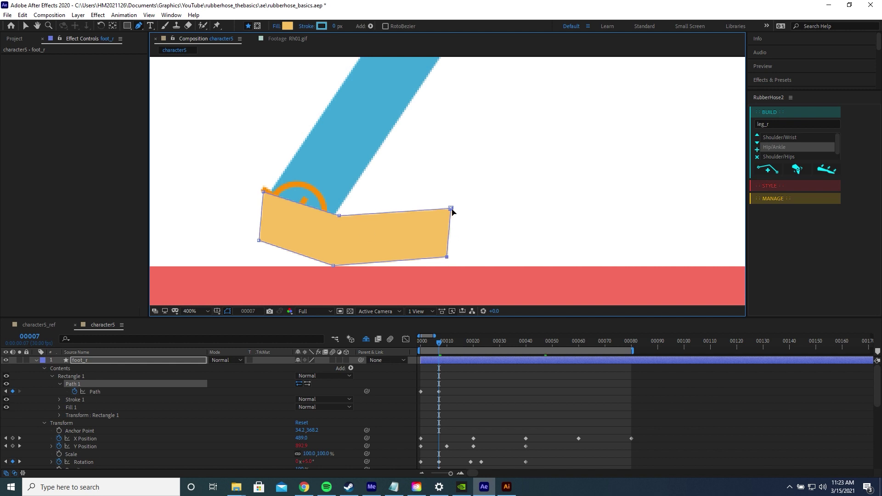
left_click_drag(452, 208, 451, 222)
mouse_move(447, 343)
left_mouse_down()
mouse_move(422, 347)
mouse_move(438, 344)
left_mouse_up()
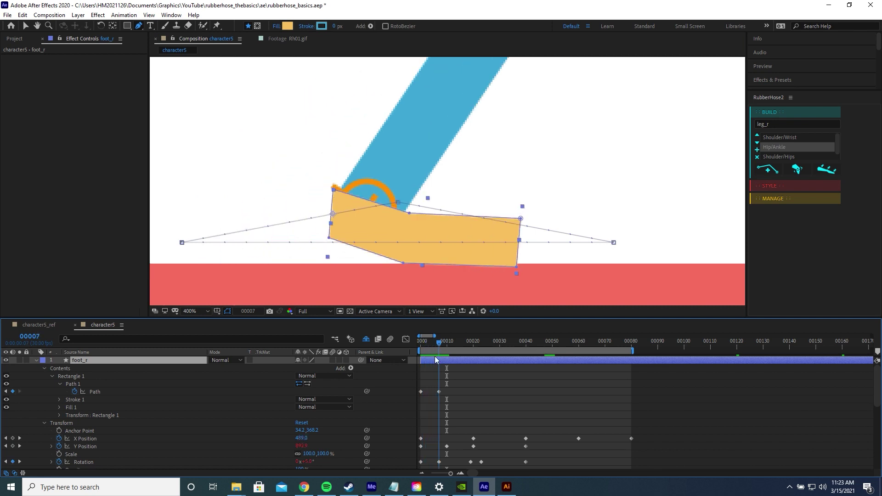
- Copy foot_r's straight Path keyframe from frame 0 to frame 11 and preview the foot bend
left_click(421, 392)
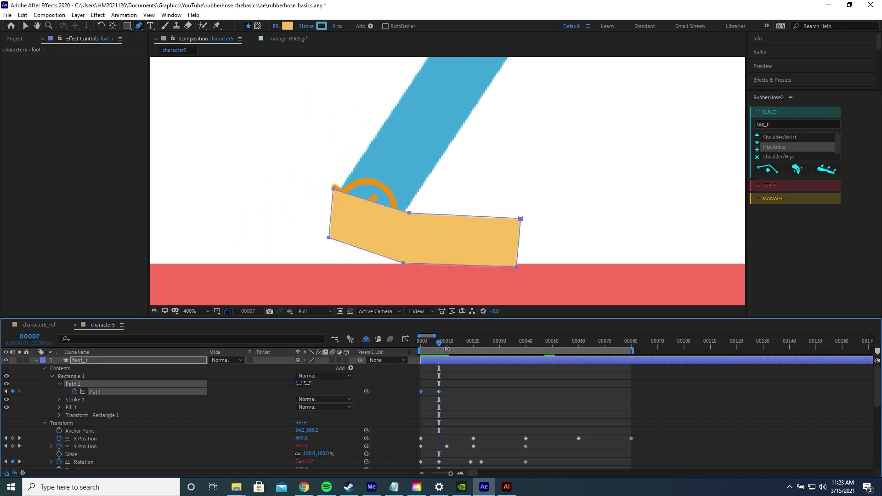
mouse_move(442, 345)
left_mouse_down()
mouse_move(424, 347)
mouse_move(455, 345)
left_mouse_up()
key("ctrl+v")
scroll(500, 259, "down", 4)
key("space")
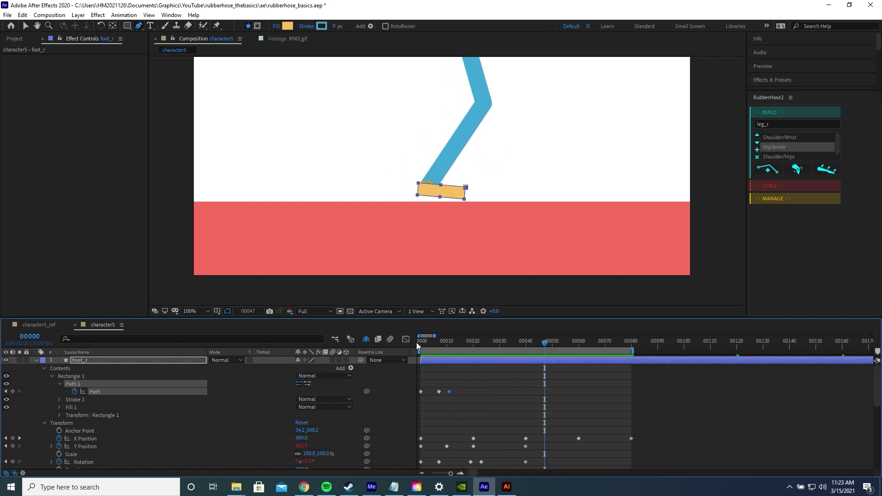
left_click(417, 343)
key("space")
key("space")
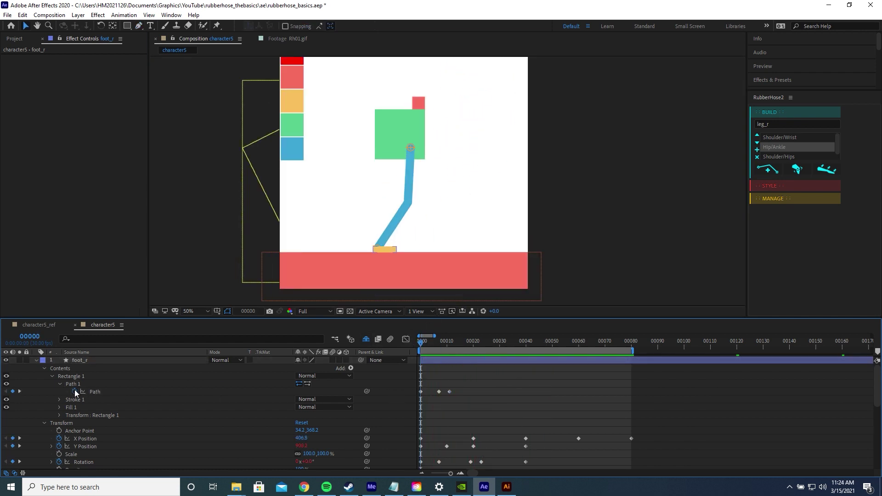
- Copy foot_r's three Path keyframes so they repeat from frame 40, preview the walk and collapse the layer's properties
scroll(426, 404, "up", 1)
key("space")
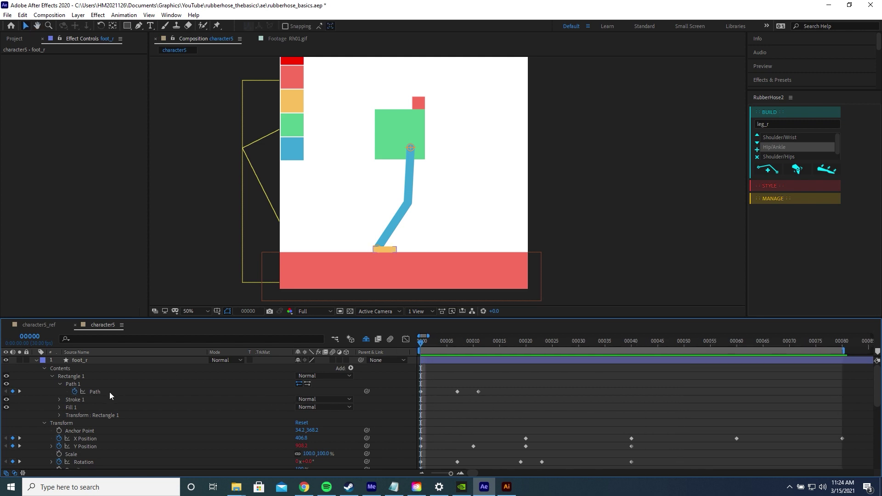
left_click_drag(423, 342, 624, 358)
left_click(633, 359)
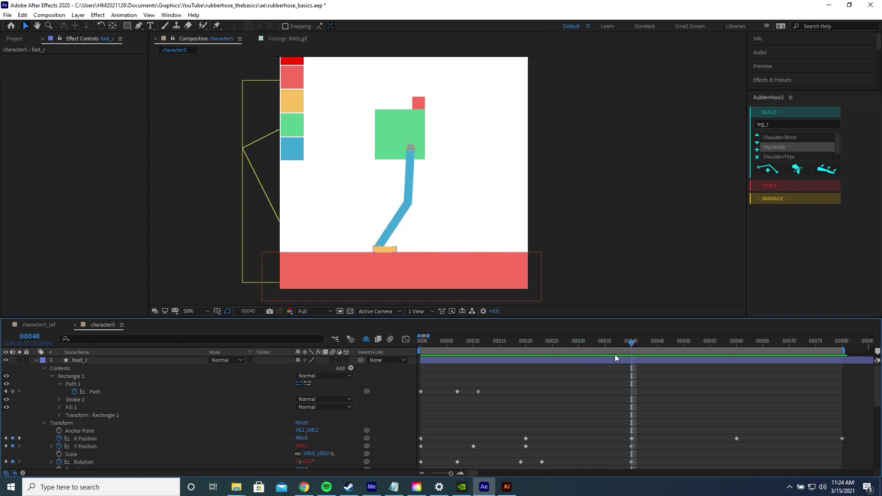
left_click_drag(452, 390, 412, 402)
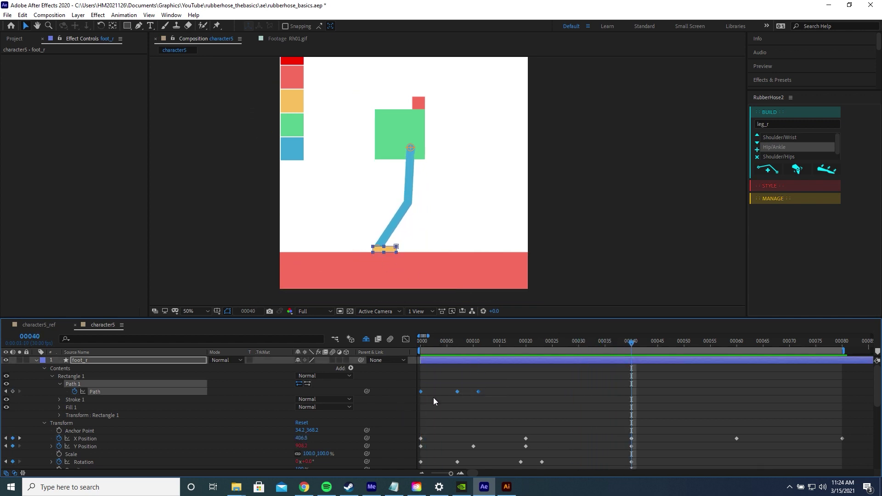
key("space")
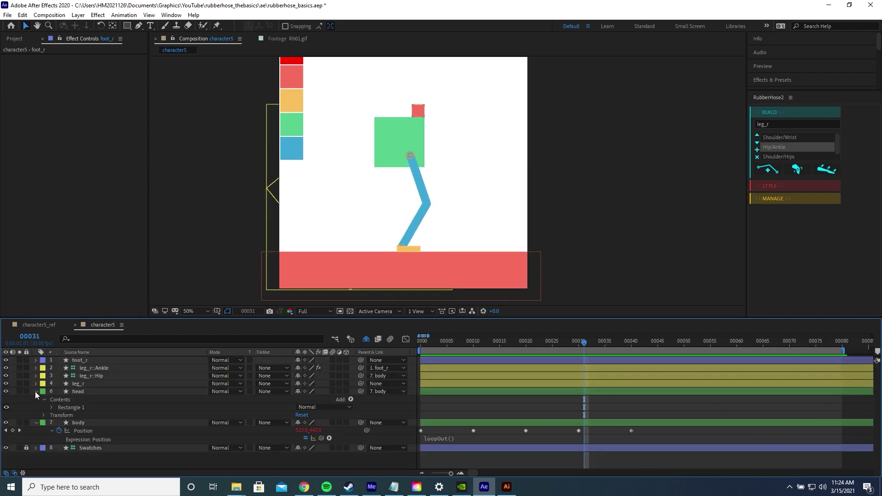
left_click(36, 391)
key("space")
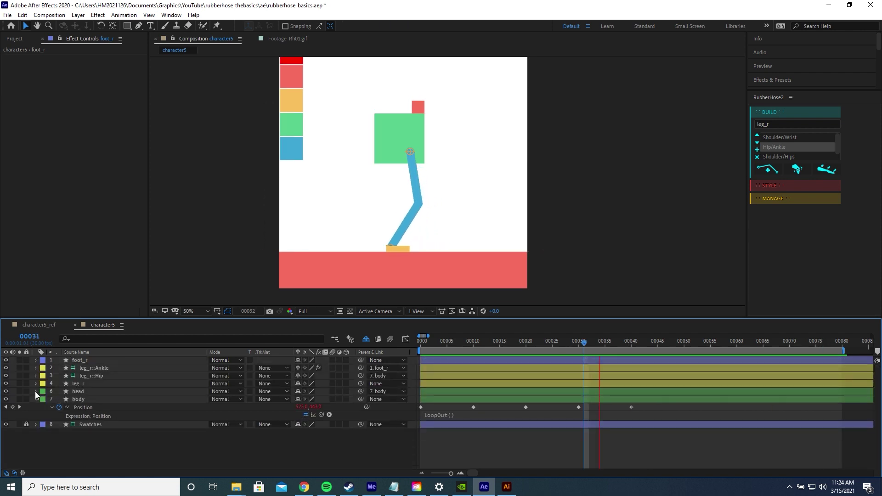
- Duplicate the leg_r hose group with RubberHose2 to create the left leg
left_click(92, 407)
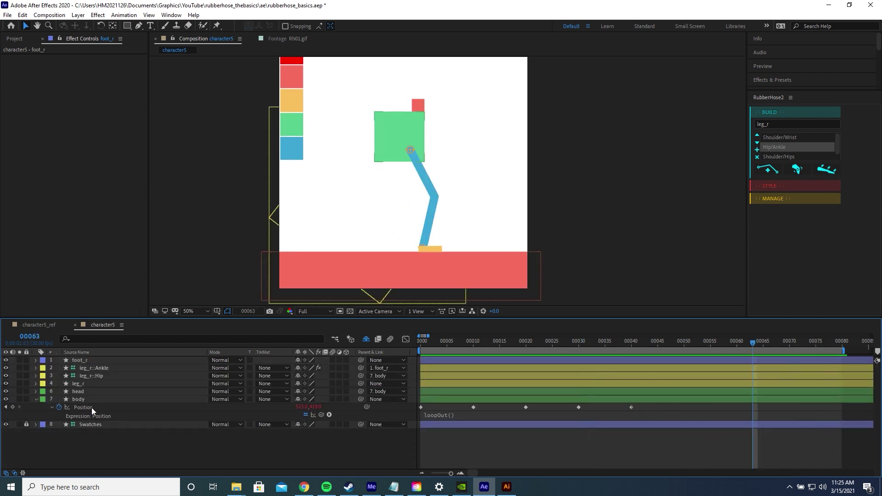
left_click(81, 383)
left_click(774, 199)
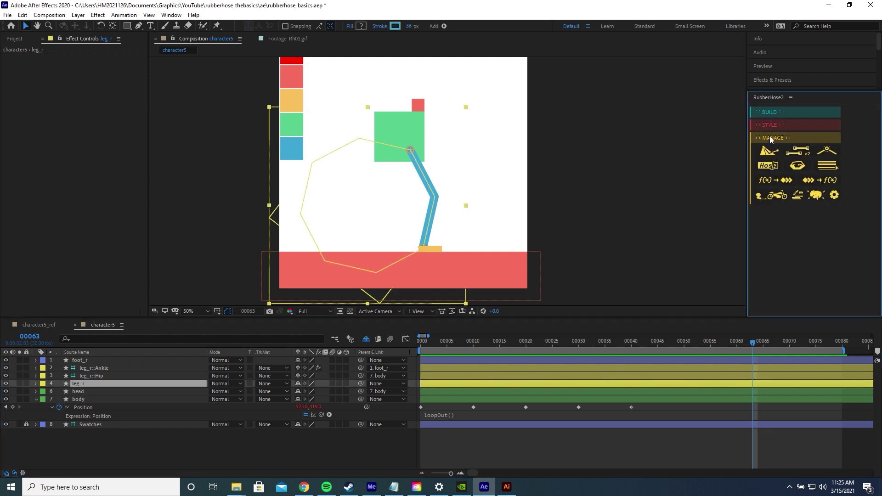
left_click(771, 125)
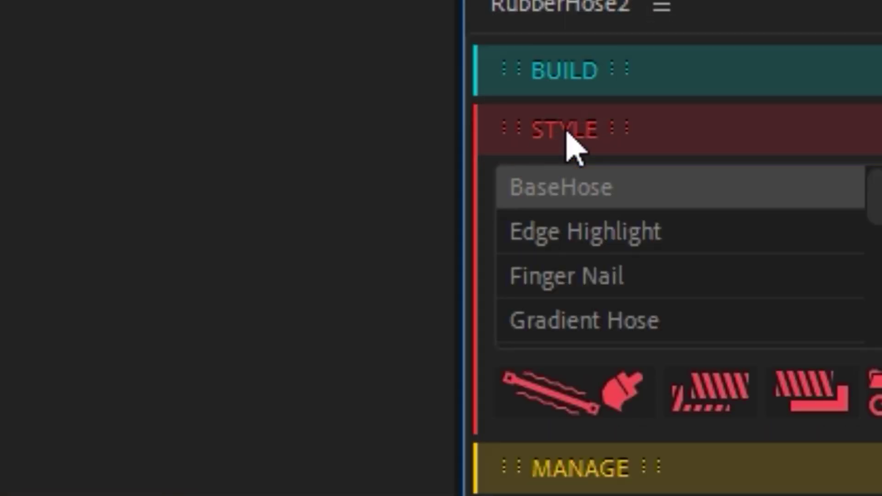
left_click(572, 143)
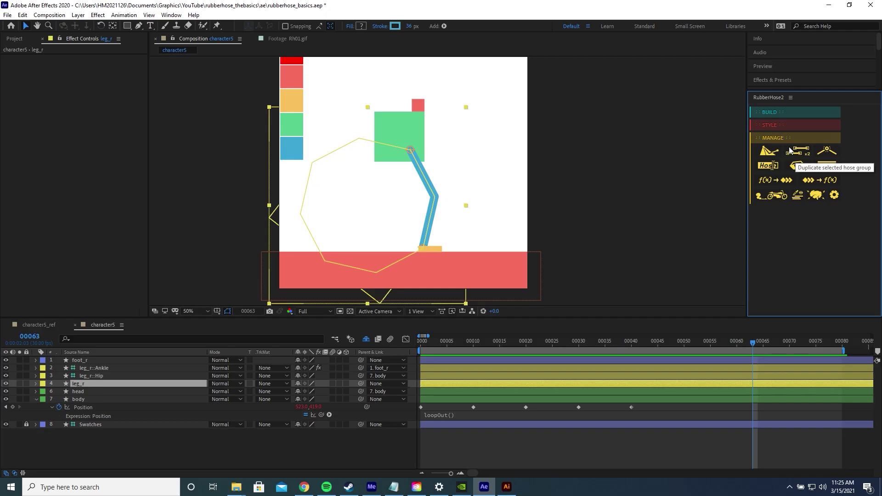
left_click(657, 237)
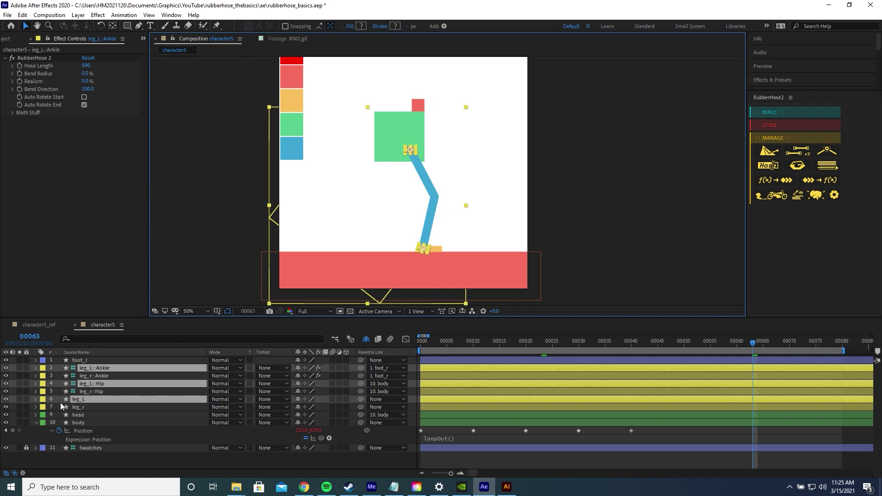
- Group the leg_L layers together above the leg_r layers and give them a pale grey-green label color
left_click_drag(80, 402, 85, 377)
left_click(43, 384)
left_click(69, 293)
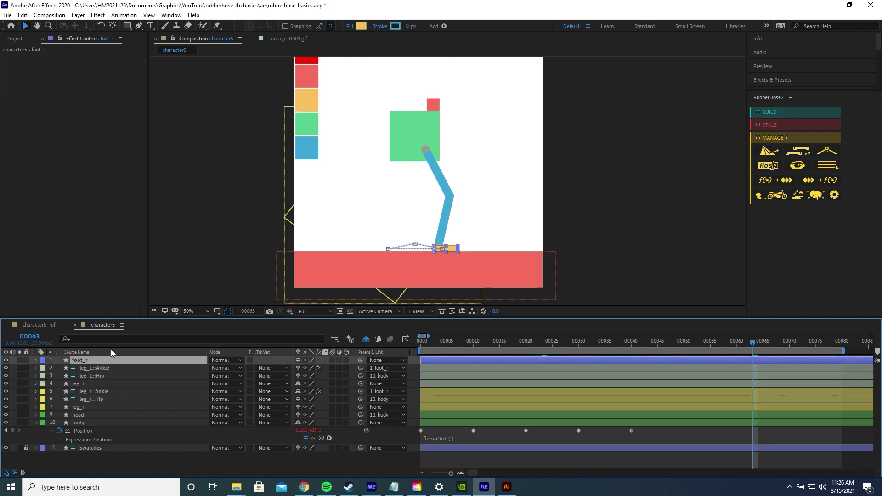
- Duplicate the foot_r layer and rename the copy foot_l
key("ctrl+d")
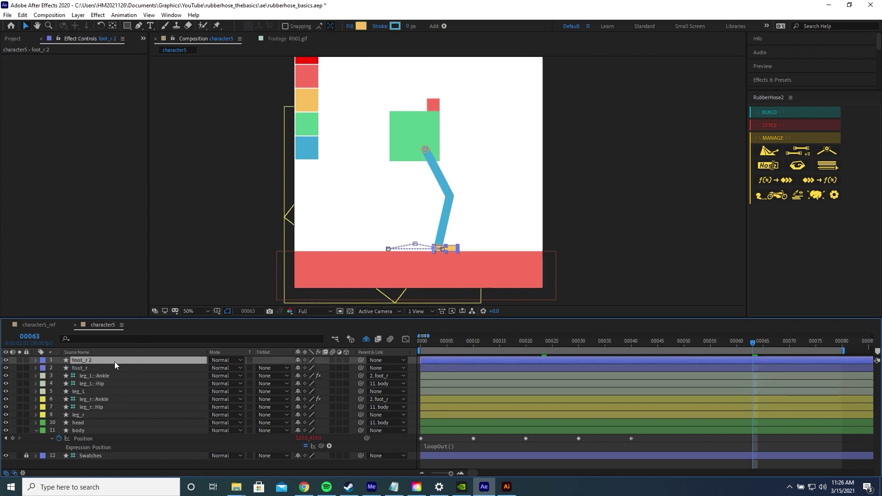
right_click(115, 362)
left_click(125, 357)
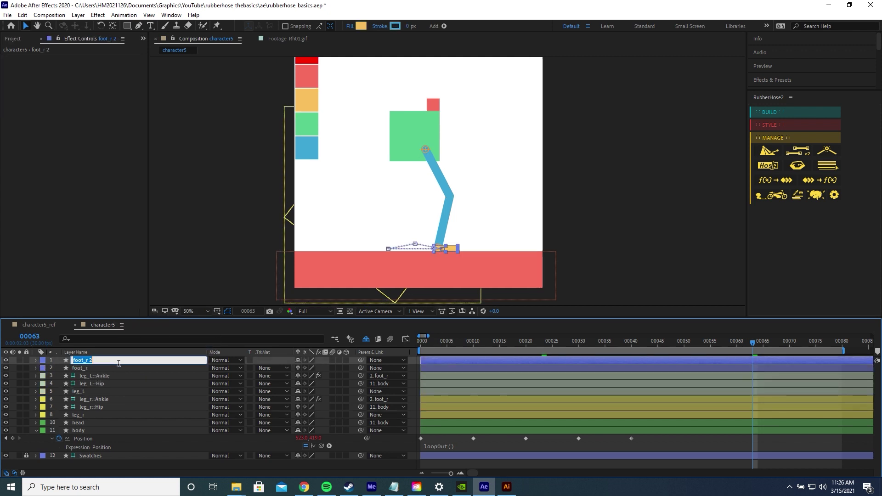
key("BackSpace")
key("BackSpace")
key("BackSpace")
type("l")
key("Return")
- Reveal all of foot_l's keyframes, shift them to start at frame 20, and scrub through the opening frames
key("slash")
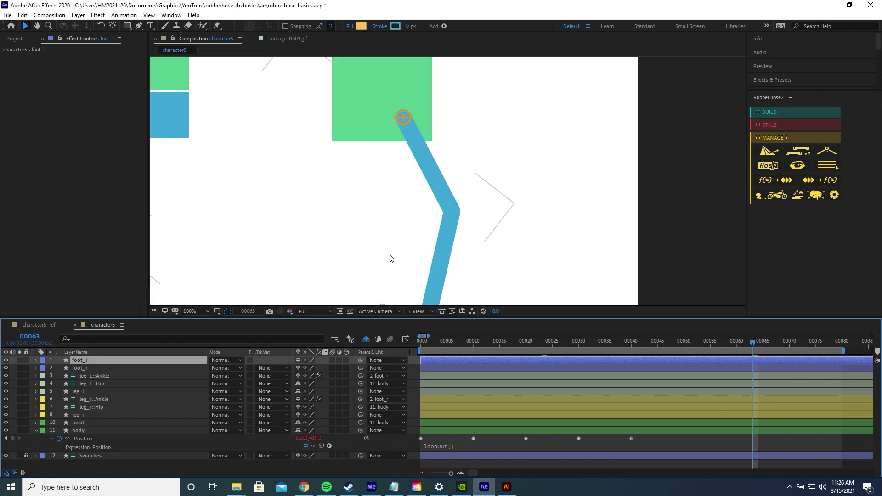
key("u")
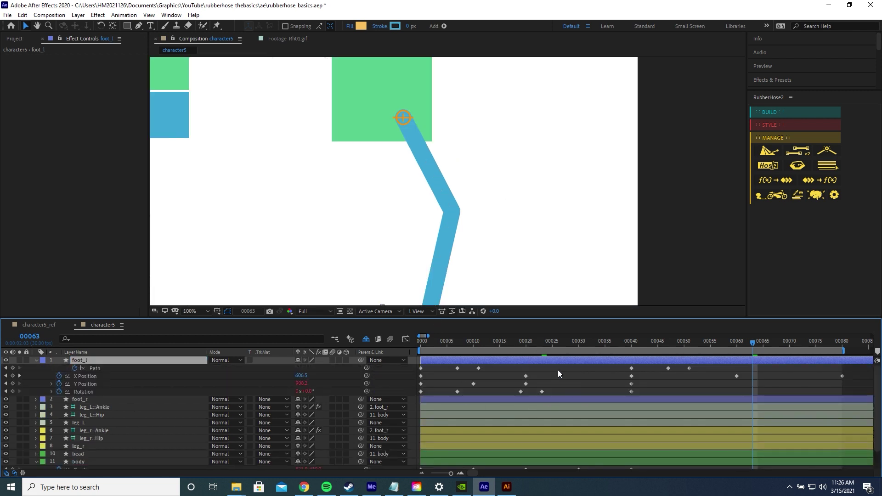
key("minus")
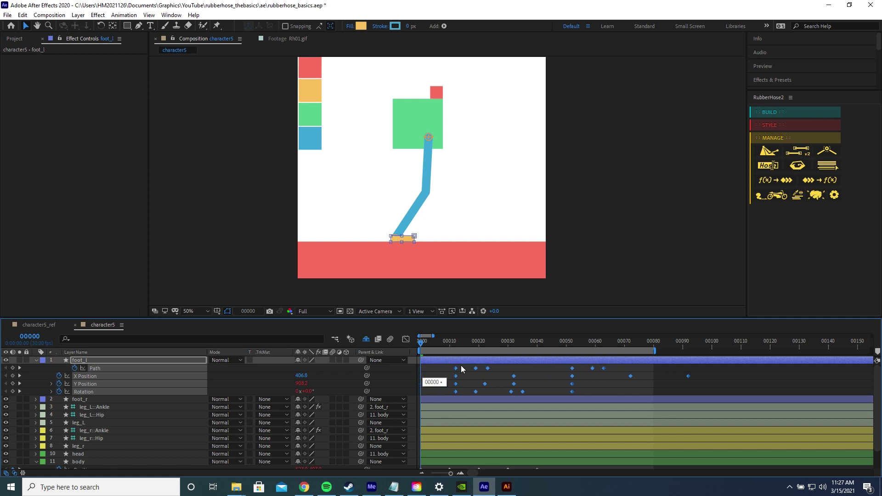
left_click_drag(475, 367, 481, 367)
left_click_drag(445, 340, 437, 358)
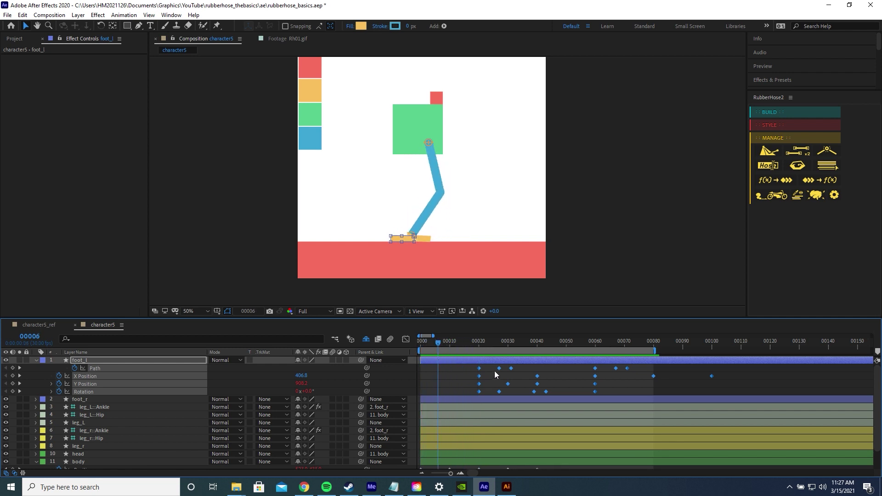
left_click(455, 371)
left_click_drag(443, 346, 466, 346)
- Change foot_l's Y Position expression to loopIn() after scrubbing the opening frames
left_click(51, 383)
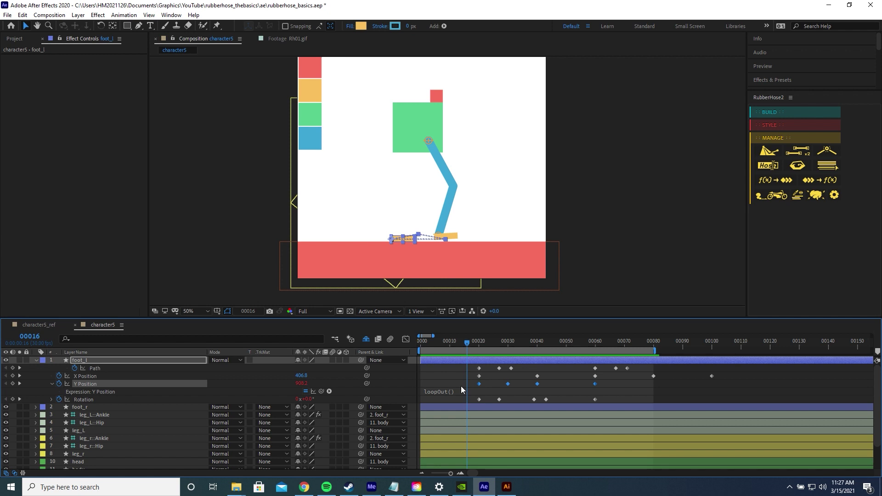
left_click_drag(492, 343, 457, 355)
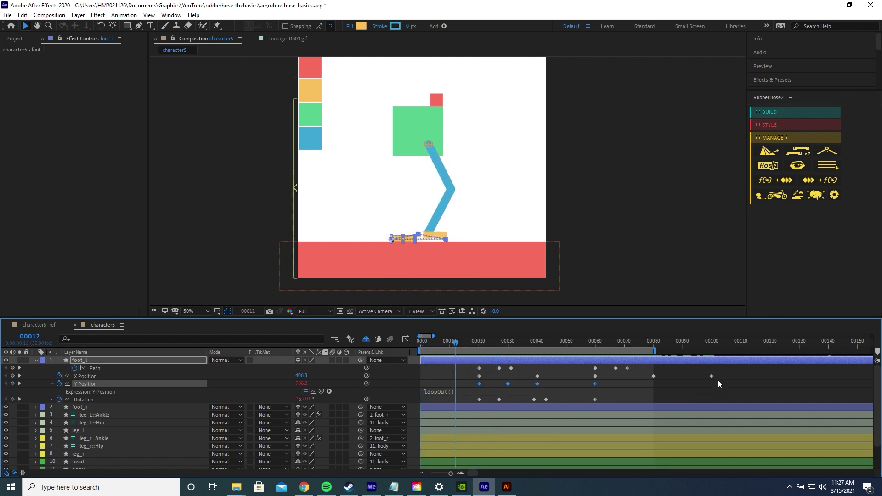
left_click(436, 392)
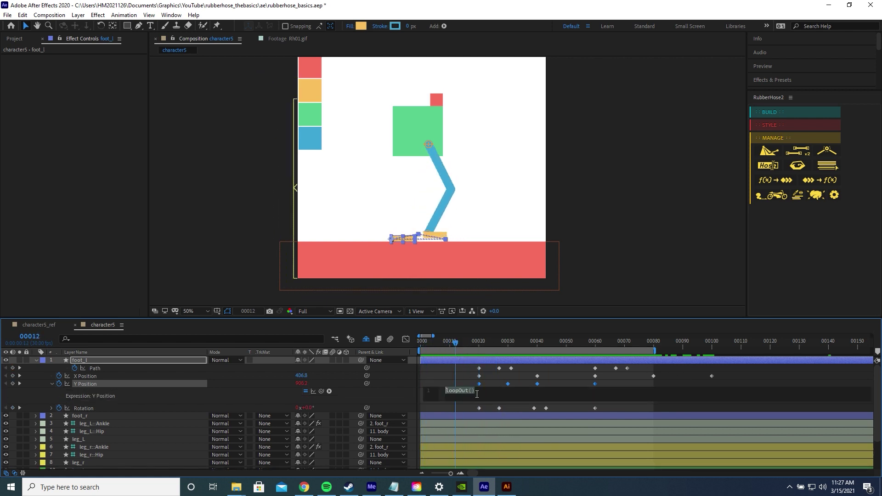
key("BackSpace")
key("BackSpace")
type("In")
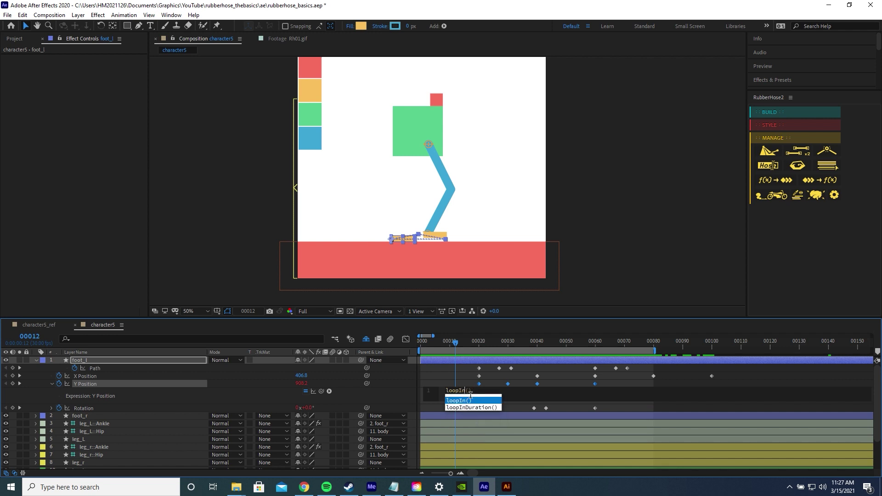
- Add a loopIn() expression to foot_l's X Position
left_click(59, 376)
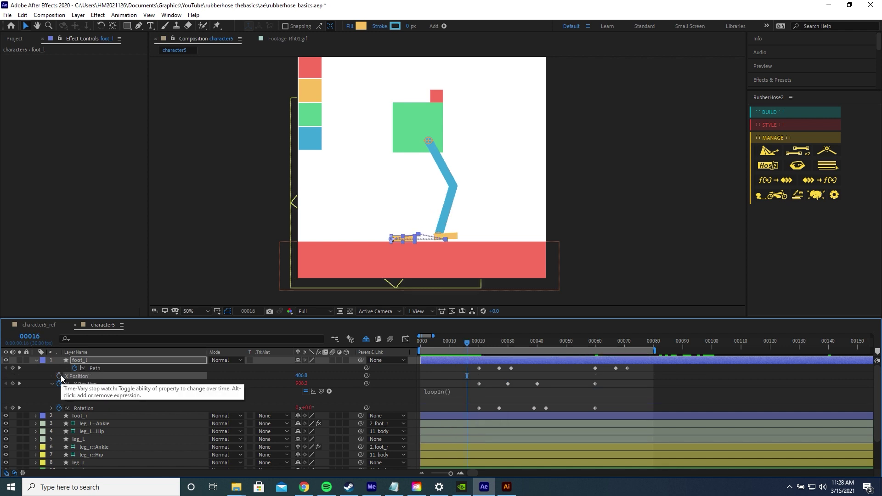
key("ctrl+z")
left_click(59, 376, "alt")
type("loopIn()")
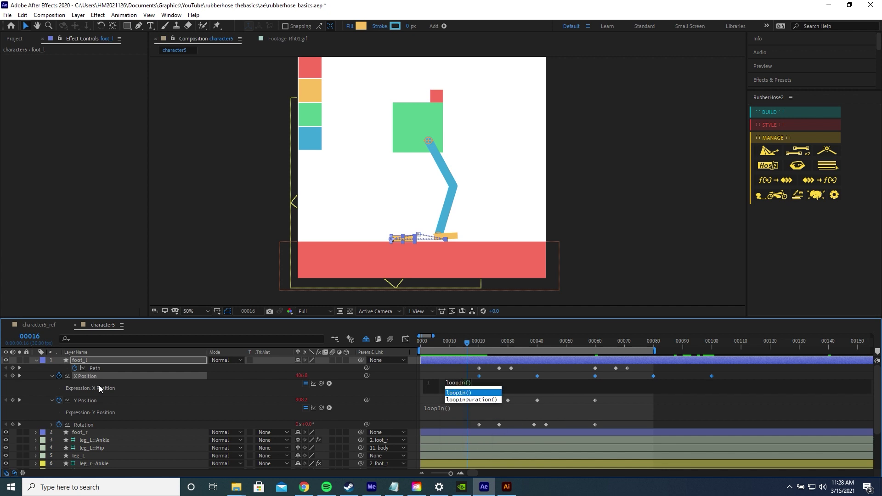
key("KP_Enter")
- Change foot_l's Rotation expression to loopIn() and scrub through the walk to check the foot
left_click(52, 425)
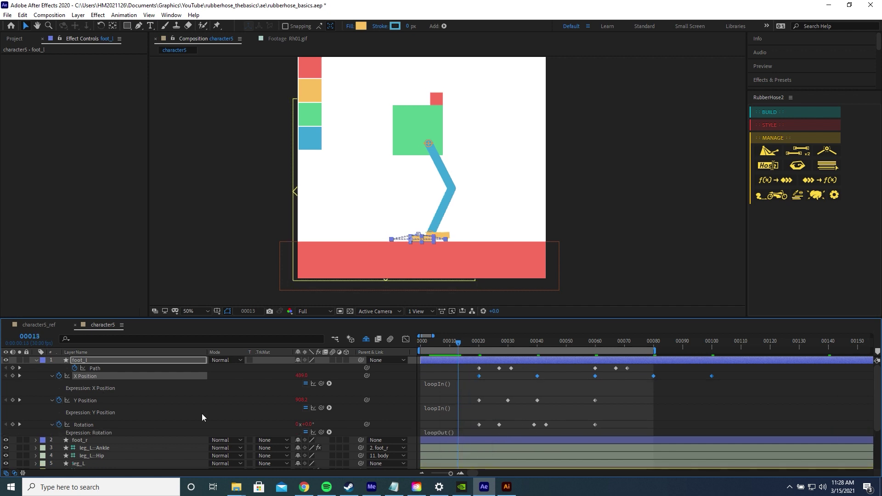
left_click(449, 434)
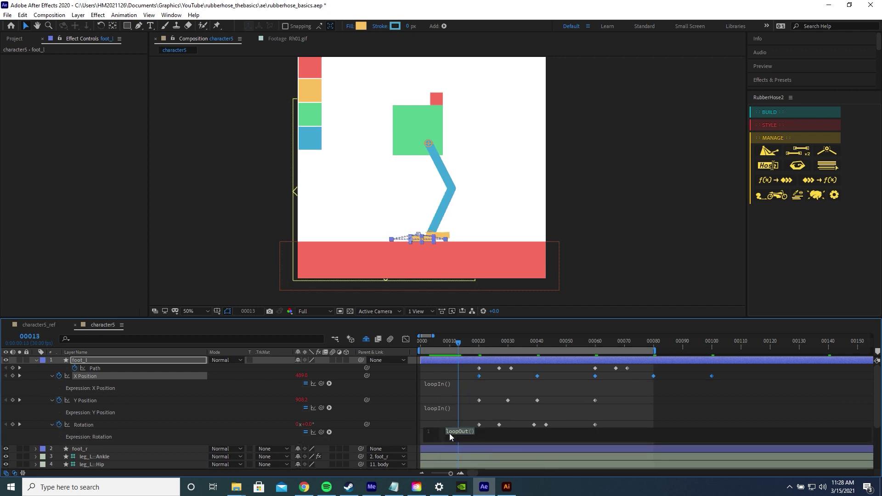
type("loopIn()")
left_click_drag(426, 338, 509, 341)
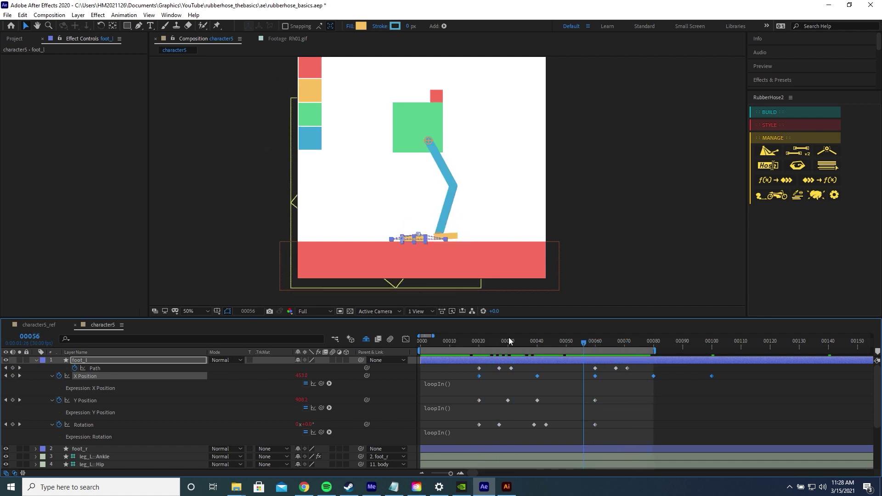
left_click_drag(612, 348, 478, 368)
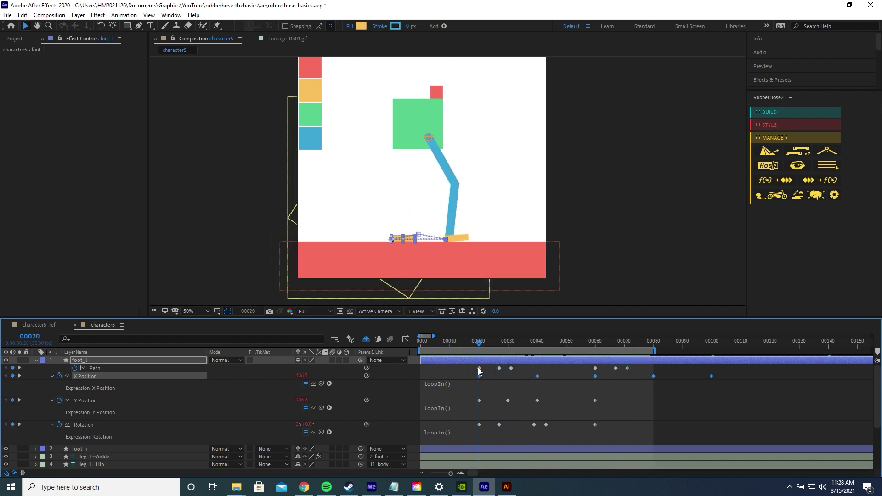
- Extend foot_l's X Position expression to loopIn() + loopOut() - value and copy it
left_click(454, 384)
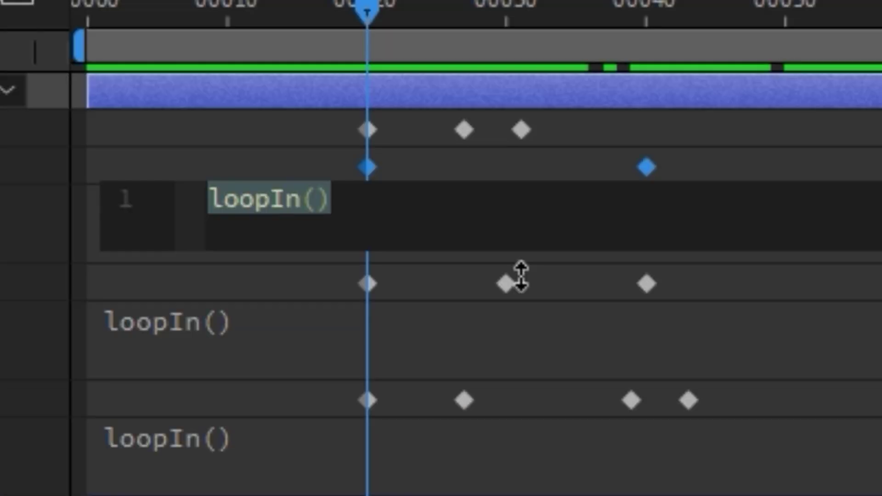
type("loopIn() + loopO")
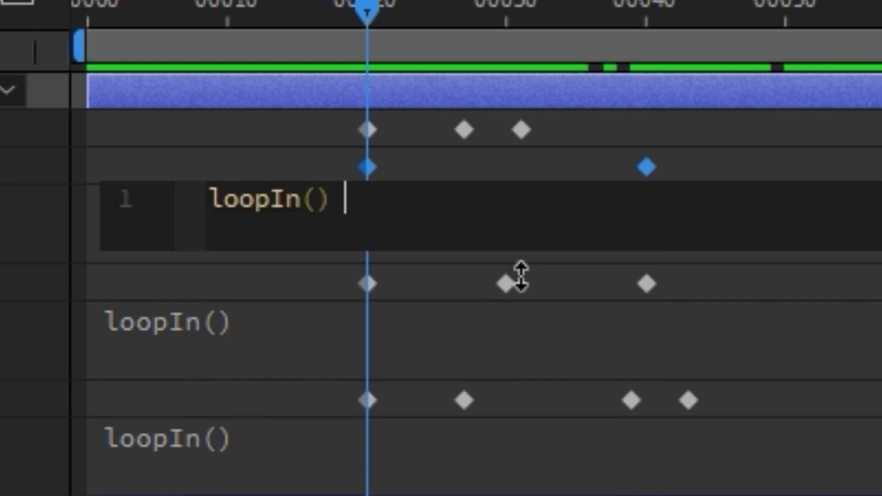
type("ut() - value")
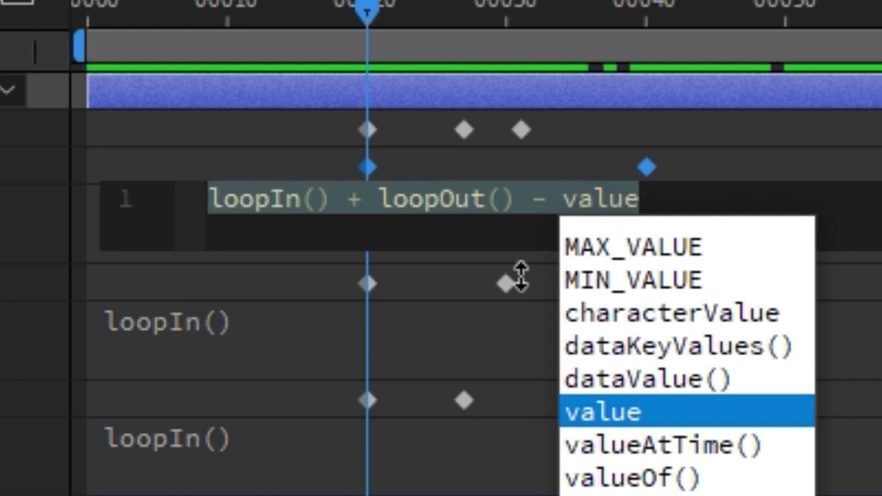
left_click(347, 202)
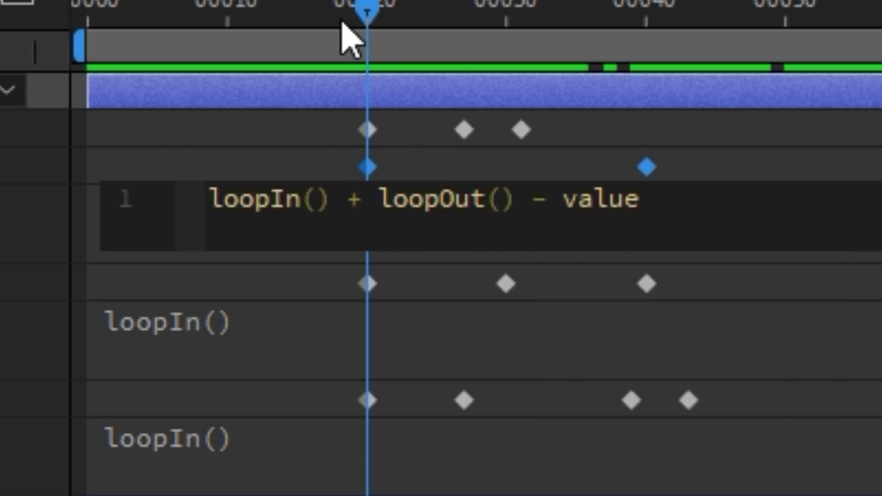
- Paste the combined loopIn and loopOut expression into foot_l's Y Position and Rotation, then preview the walk from frame 0
left_click_drag(350, 16, 227, 16)
left_click(226, 352)
type("loopIn() + loopOut() - value")
left_click(211, 446)
type("loopIn() + loopOut() - value")
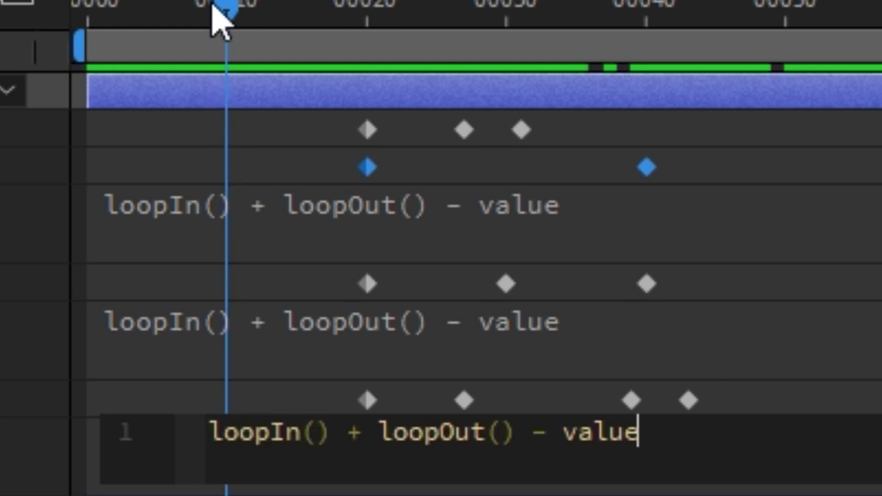
left_click_drag(214, 6, 88, 14)
key("space")
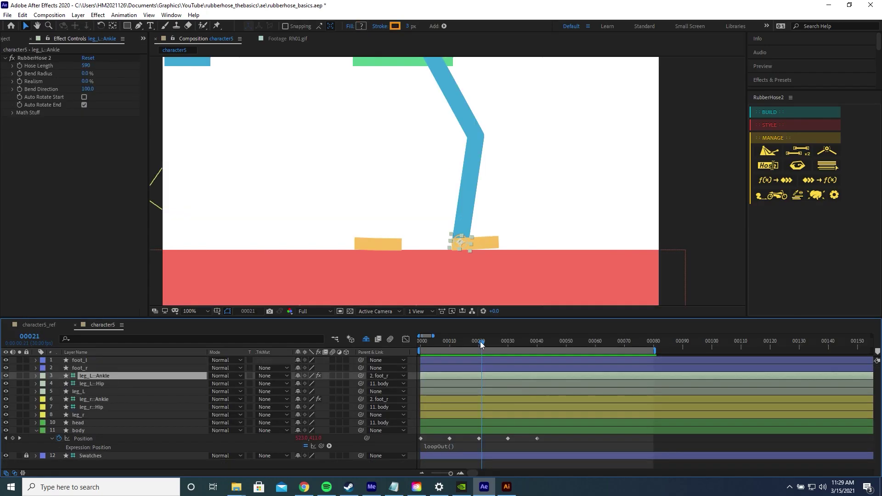
- Parent the leg_L::Ankle layer to foot_l and preview the walk with both legs
left_click_drag(479, 344, 480, 345)
left_click_drag(467, 244, 361, 242)
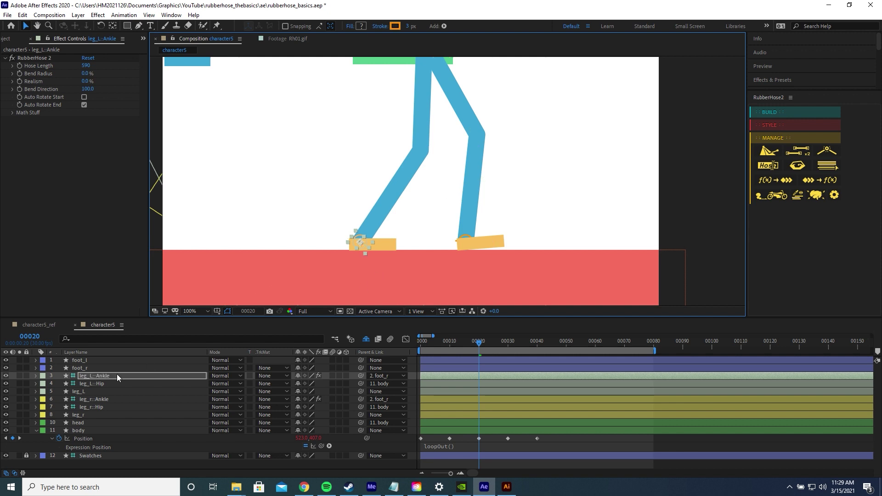
left_click(95, 378)
left_click(374, 380)
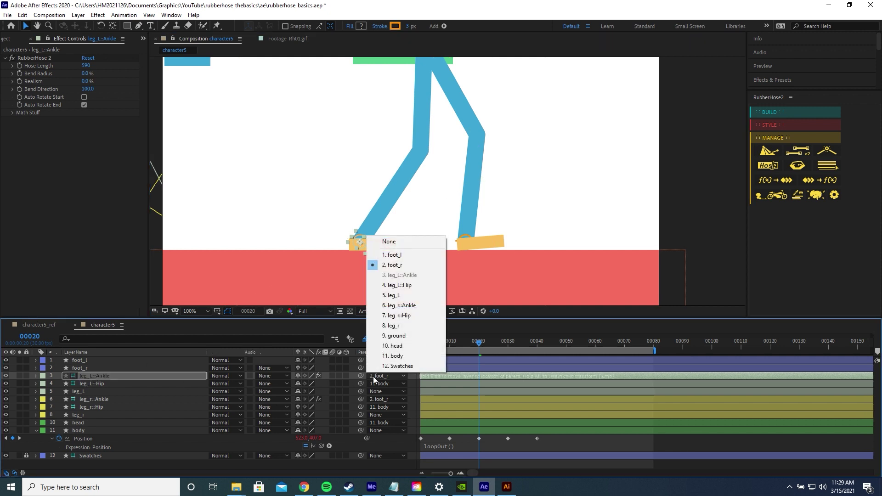
left_click(405, 255)
left_click_drag(480, 343, 520, 344)
key("space")
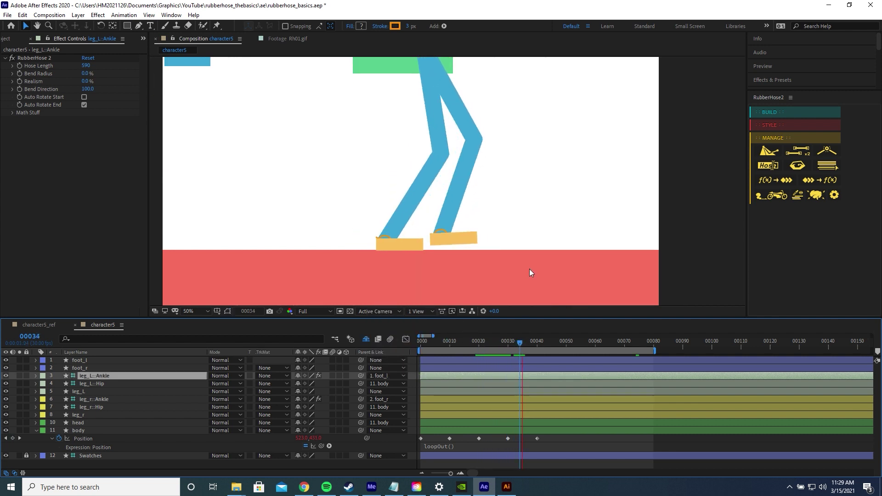
scroll(529, 269, "down", 2)
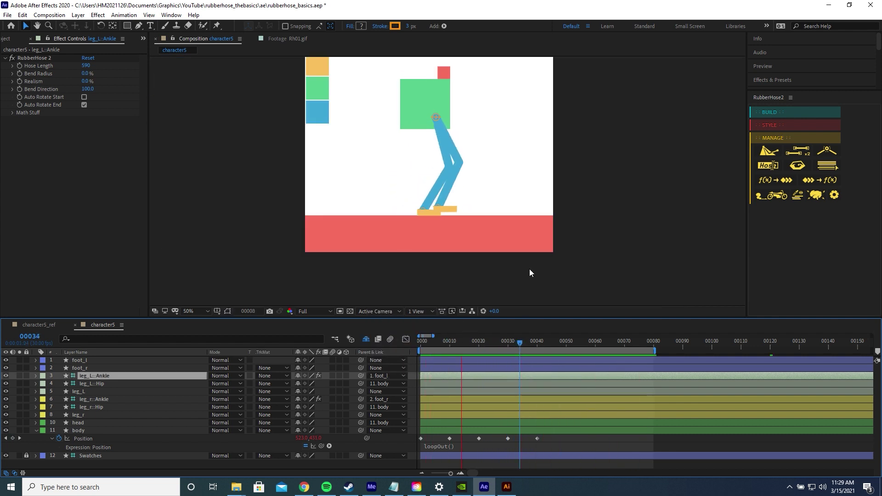
key("space")
- Move the three leg_L layers below the body layer in the layer stack and preview the result
scroll(510, 239, "up", 2)
scroll(509, 239, "down", 2)
left_click(79, 391)
left_click(101, 377, "shift")
left_click_drag(101, 381, 106, 453)
key("space")
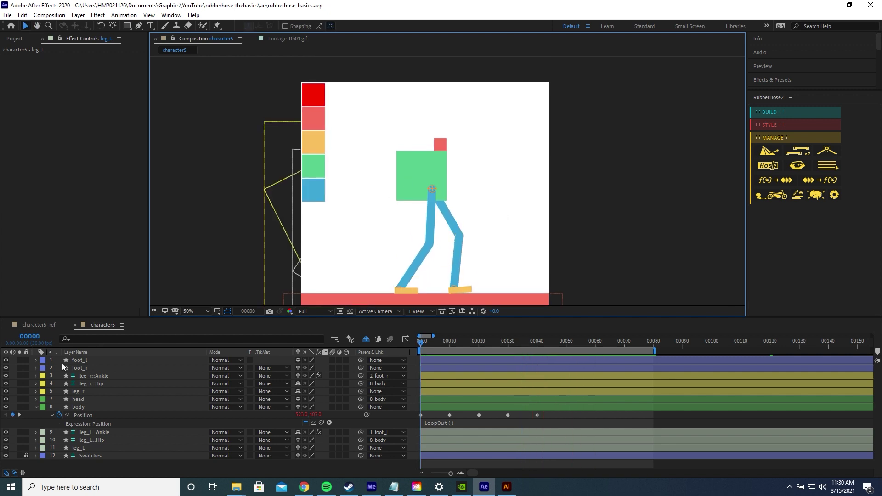
- Reveal the body layer's Rotation and set 0° keyframes at frames 0 and 40
left_click(87, 407)
scroll(306, 229, "up", 1)
left_click_drag(381, 256, 392, 255)
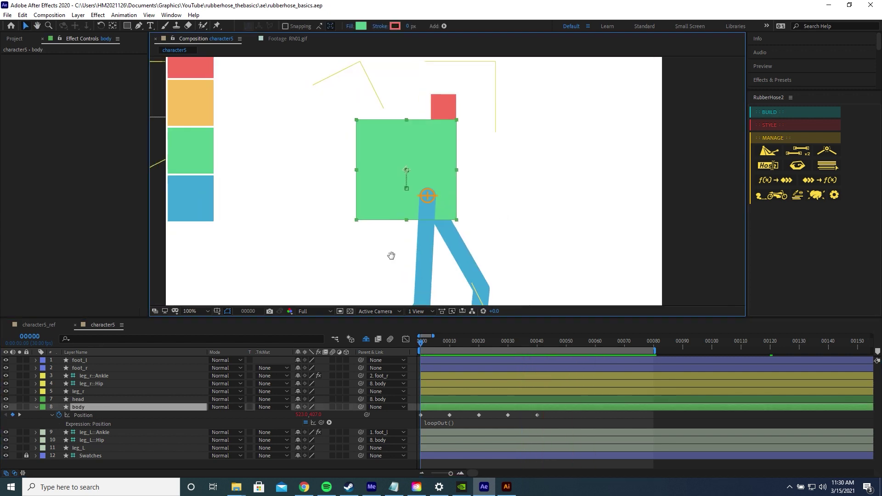
key("r")
left_click(73, 416)
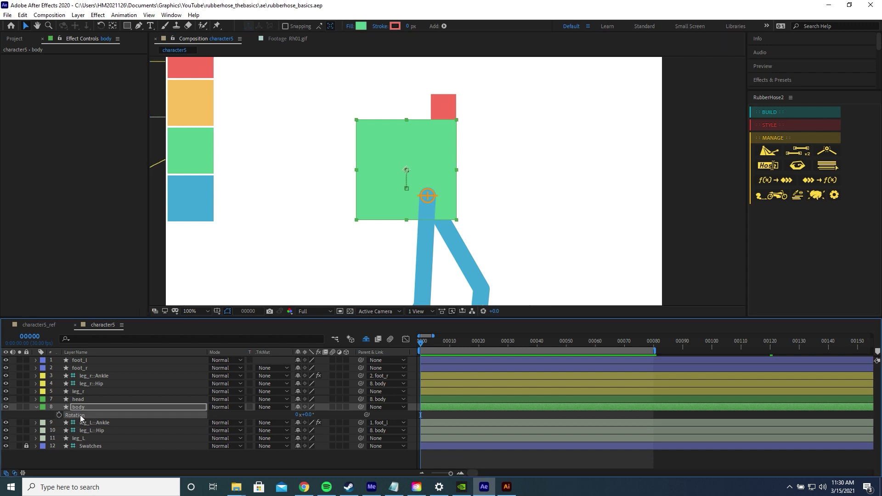
left_click_drag(379, 182, 376, 154)
scroll(376, 154, "down", 1)
left_click_drag(441, 346, 538, 348)
left_click_drag(434, 412, 408, 419)
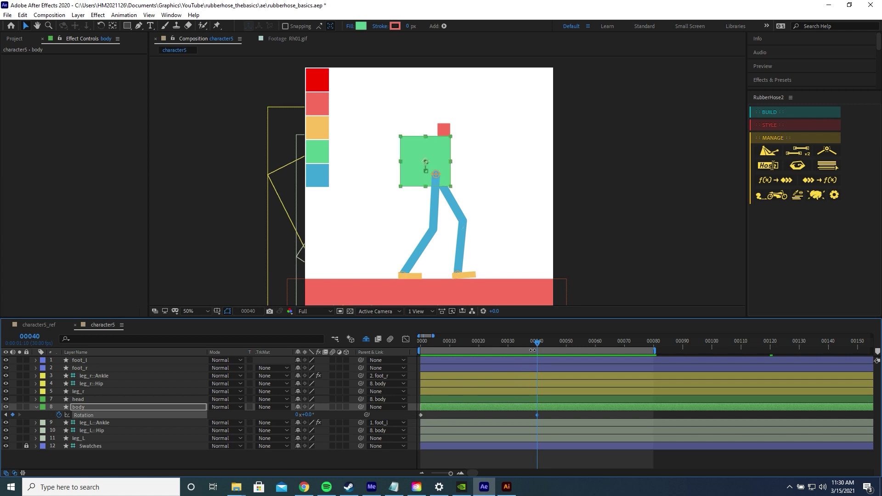
- Set the body's Rotation to -4° at frame 10
left_click(450, 343)
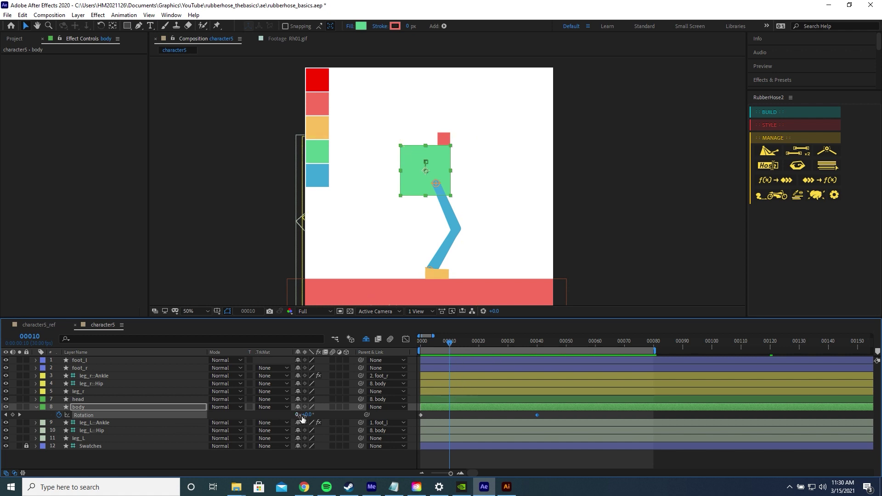
key("Down")
key("Down")
key("Down")
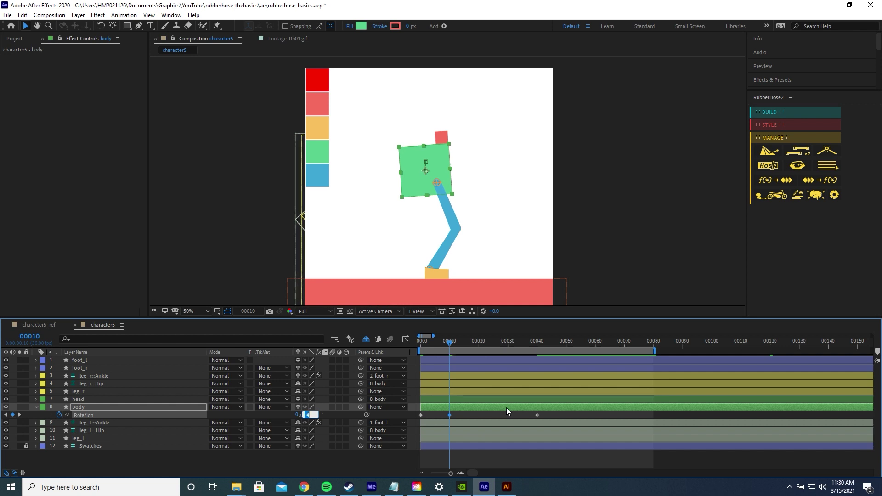
- Set the body's Rotation to 4° at frame 20
left_click(479, 345)
left_click(308, 415)
key("Down")
key("Down")
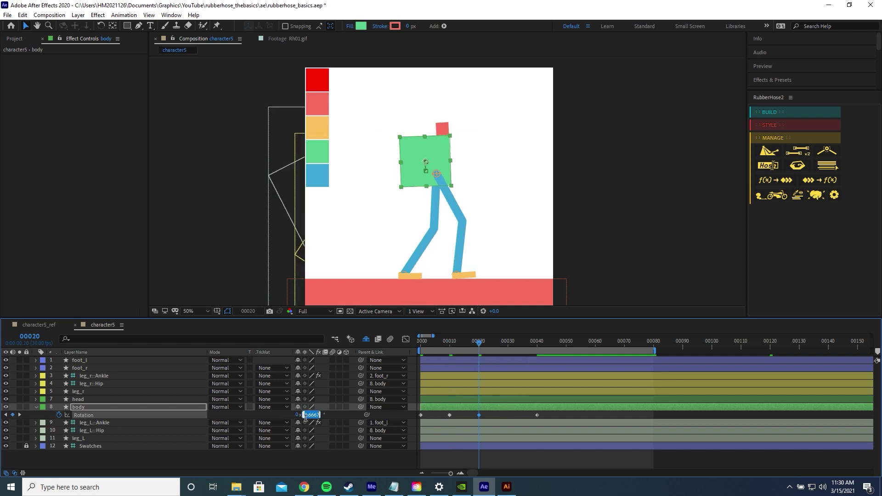
key("Up")
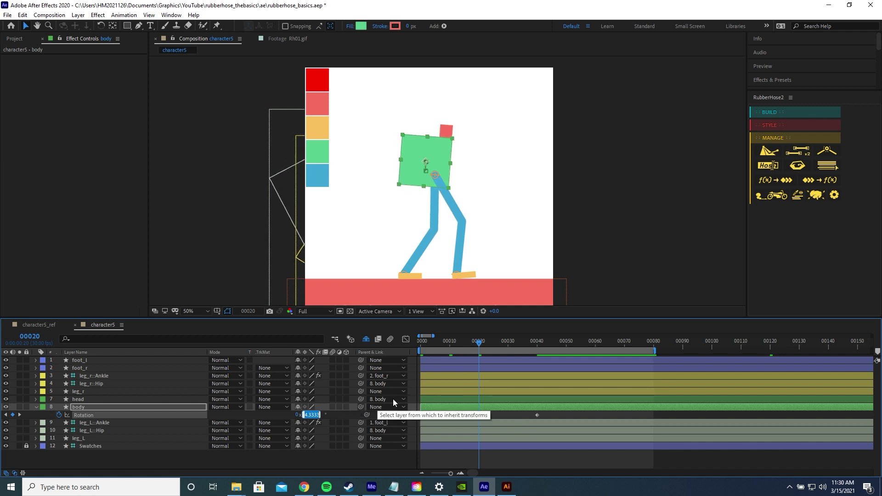
type("4")
key("Return")
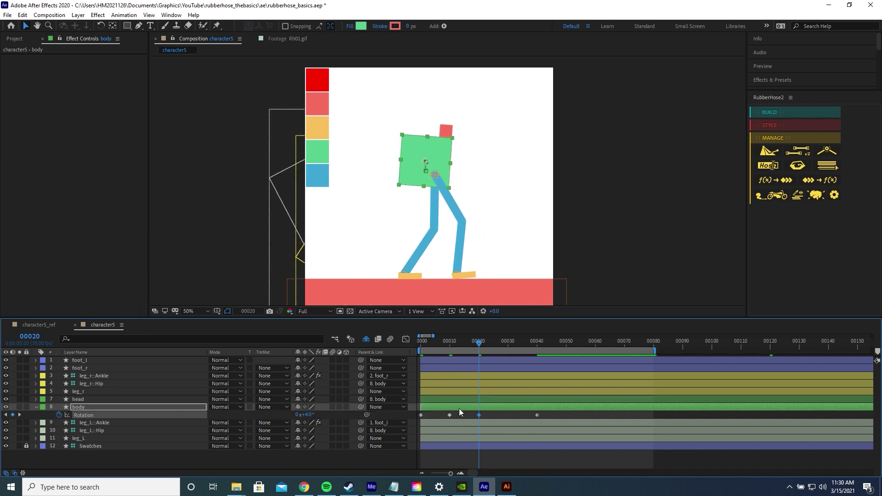
- Set the body's Rotation to -4° at frame 30 and preview the rocking motion
mouse_move(466, 344)
left_mouse_down()
mouse_move(444, 345)
mouse_move(479, 344)
left_mouse_up()
left_click(508, 345)
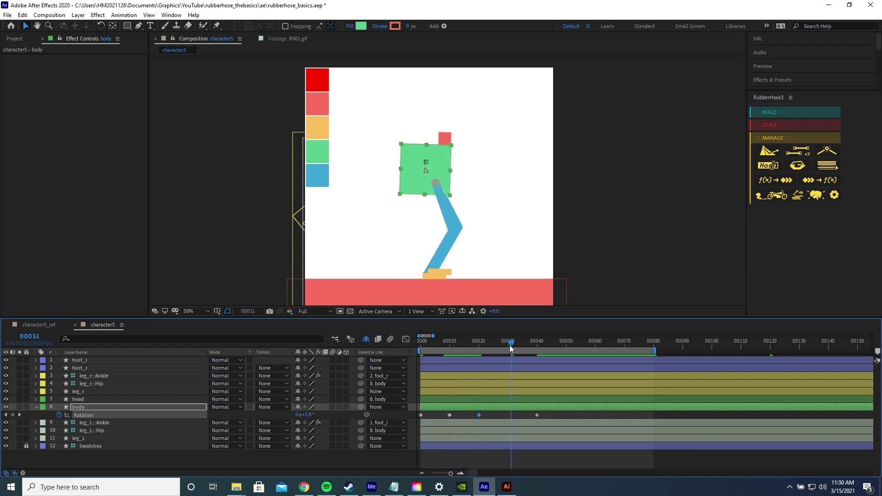
type("-4")
key("Return")
key("space")
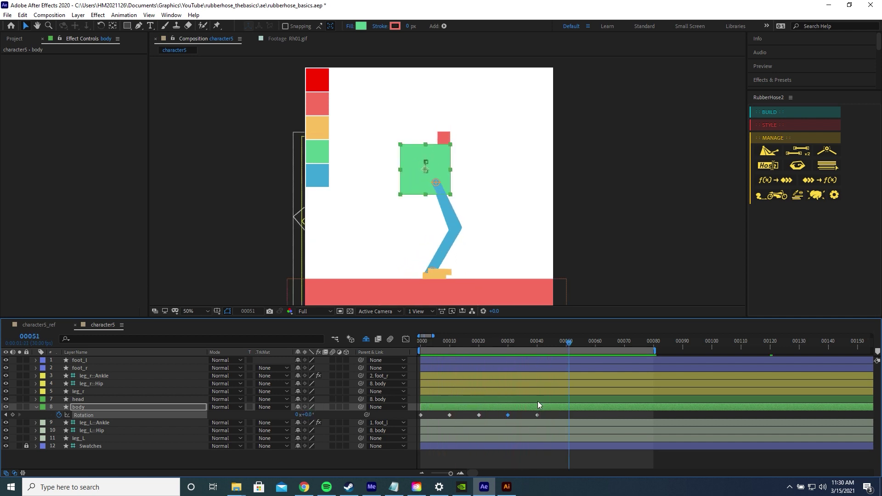
- Add a loopOut() expression to the body's Rotation and play back the looping walk
left_click(58, 415, "alt")
type("loopOut(")
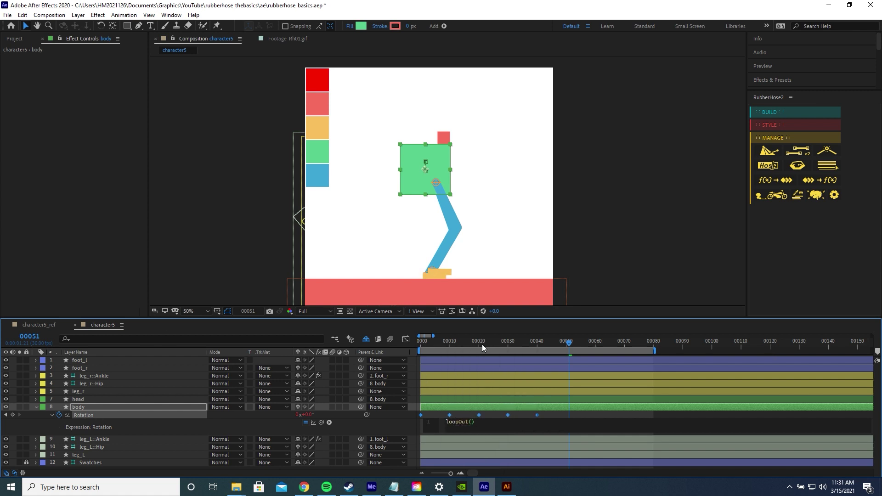
left_click_drag(482, 344, 409, 343)
key("space")
key("space")
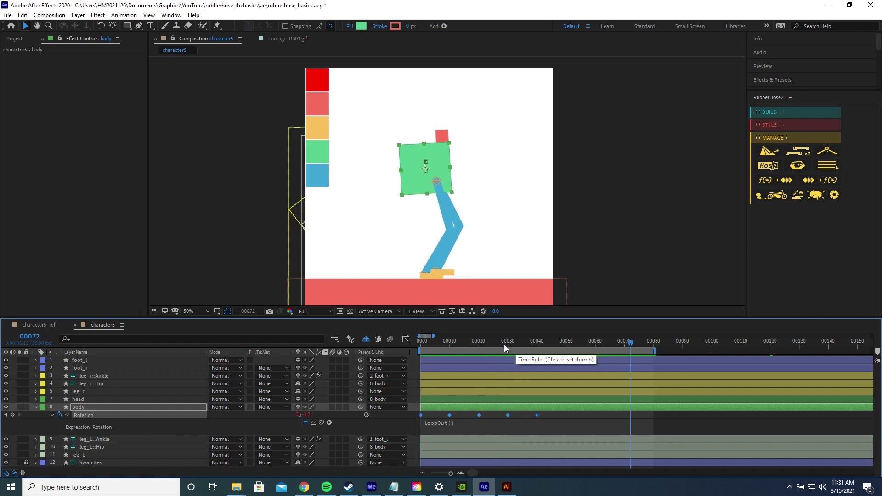
key("space")
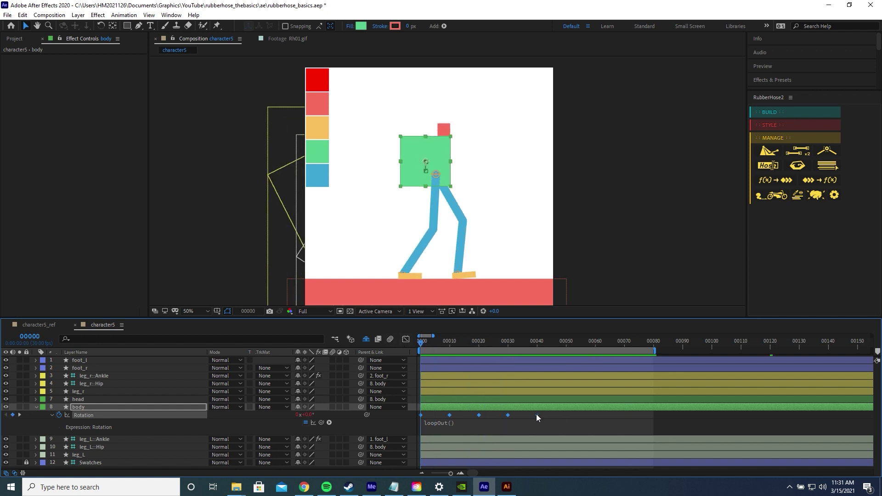
- Shift all of the body's Rotation keyframes about 6 frames later and preview the offset motion
mouse_move(538, 416)
left_click_drag(538, 416, 555, 415)
key("space")
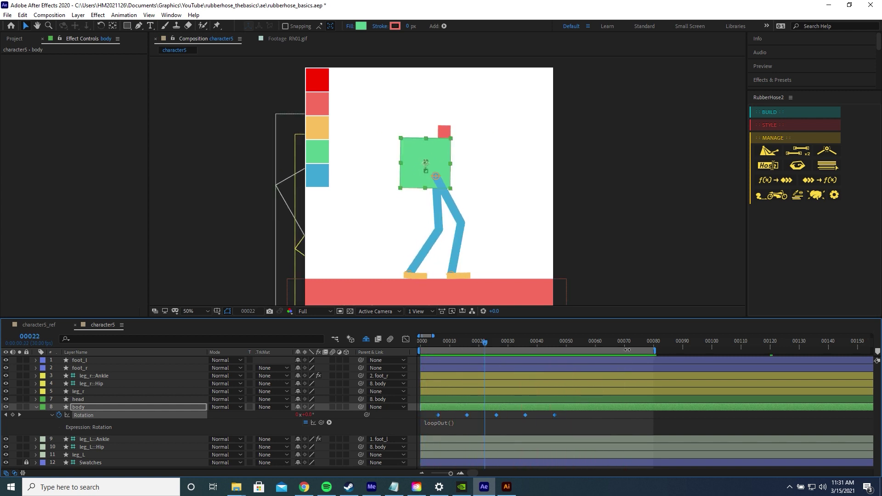
key("space")
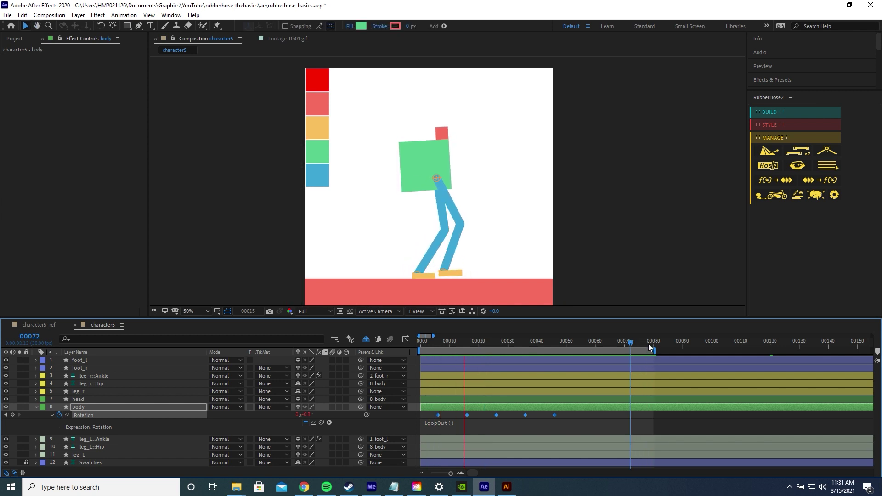
- Compare the character's pose at the last frame of the walk cycle with its pose at the first frame
left_click_drag(647, 344, 649, 344)
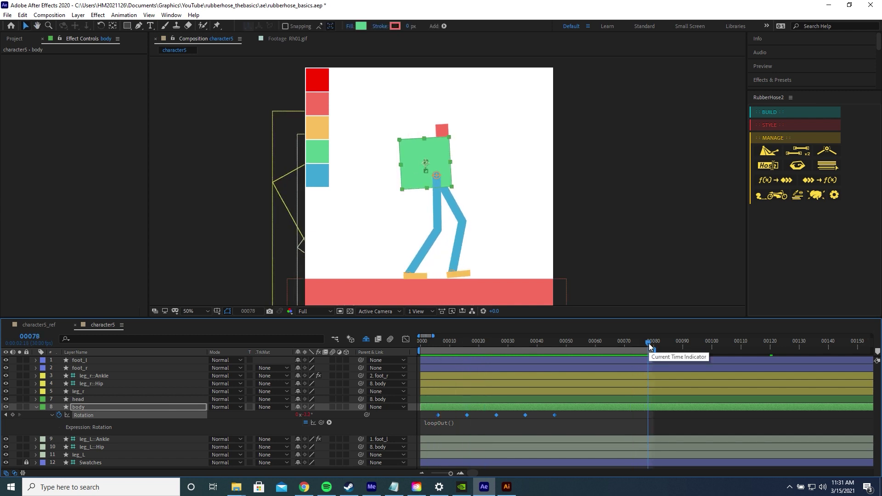
key("Page_Down")
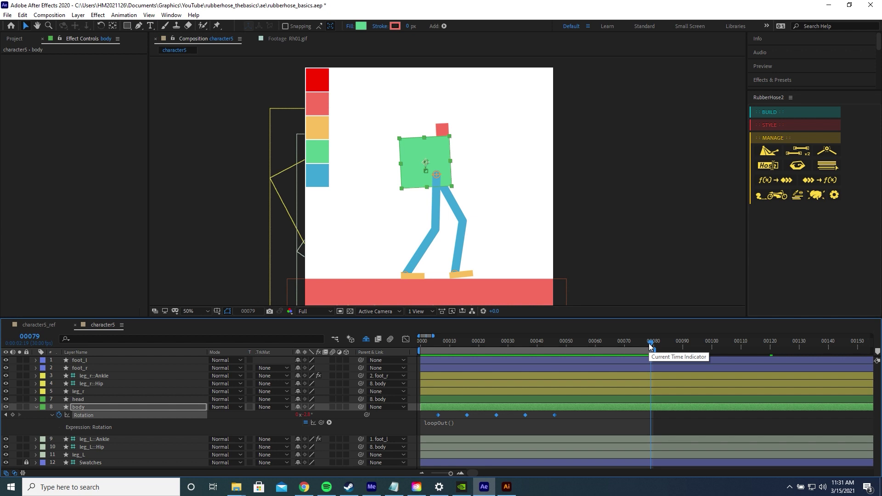
key("shift+Home")
key("shift+End")
key("shift+Home")
key("shift+End")
key("shift+Home")
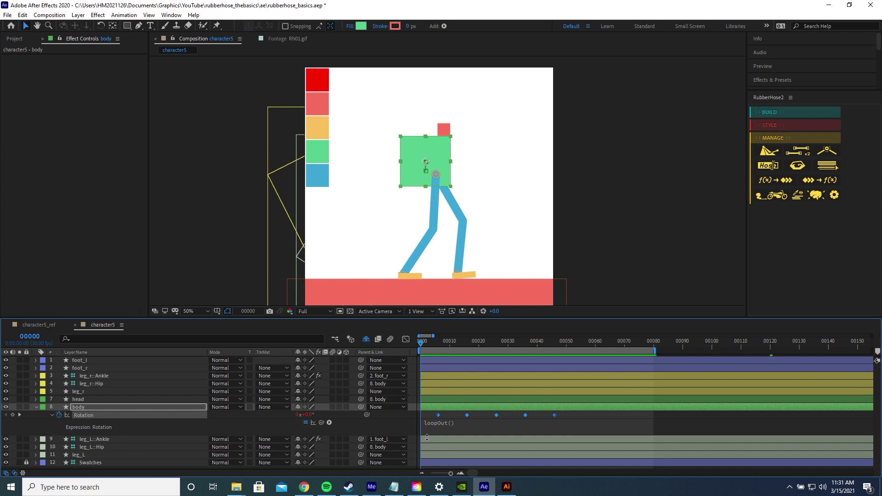
- Replace the body's Rotation expression with loopIn() + loopOut() - value
left_click(448, 429)
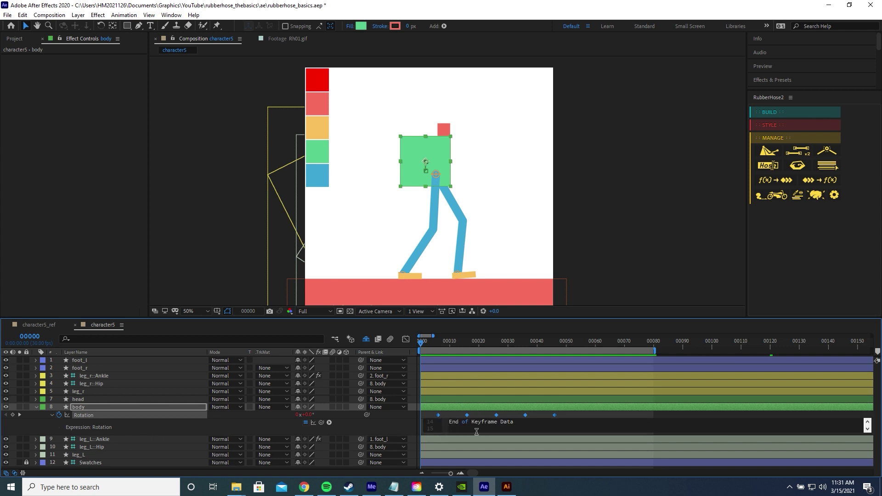
type("loopIn() + lo")
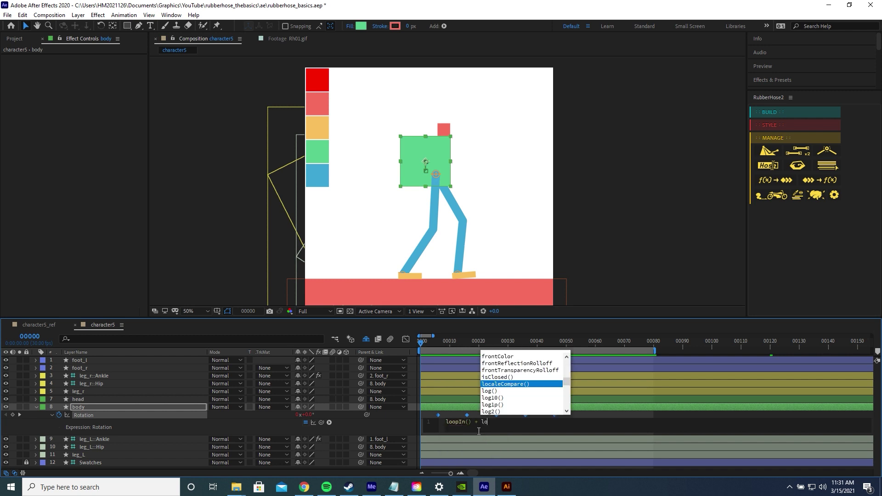
type("opOut() - ")
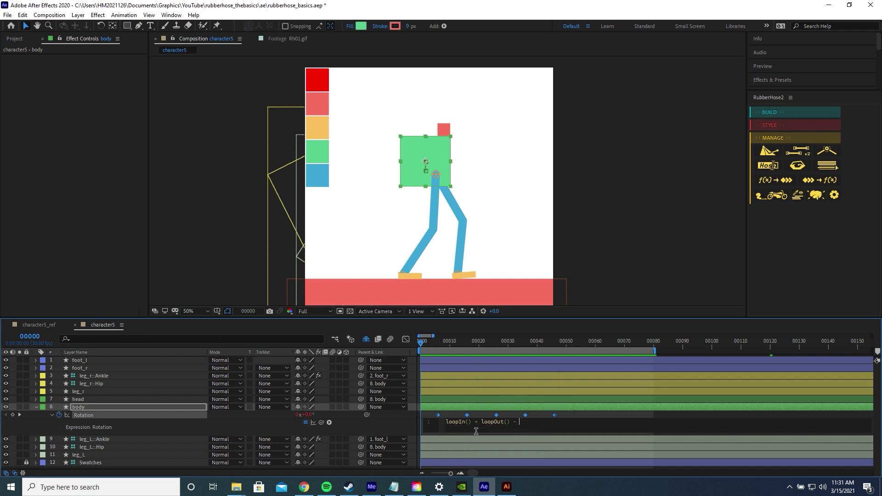
type("value")
left_click(443, 397)
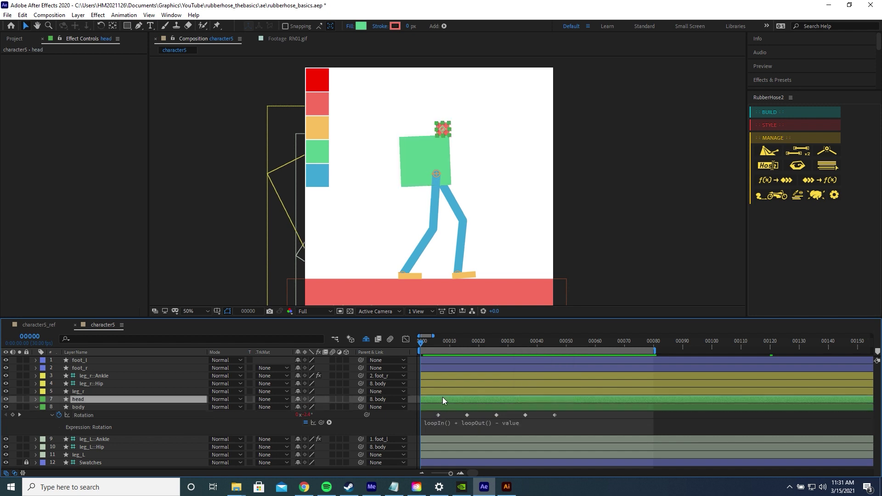
- Check the body's rotation on the frames before its first Rotation keyframe and play back the walk
scroll(429, 417, "up", 1)
scroll(428, 419, "left", 1)
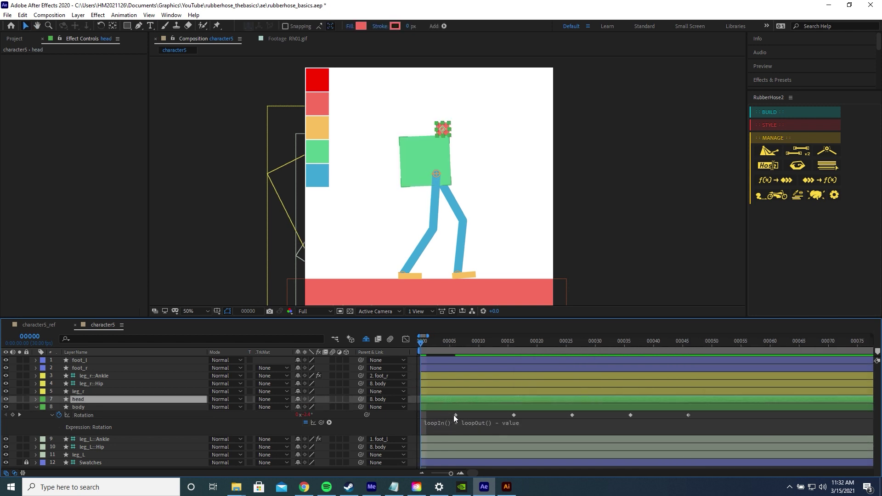
mouse_move(423, 333)
left_mouse_down()
mouse_move(446, 340)
mouse_move(426, 342)
left_mouse_up()
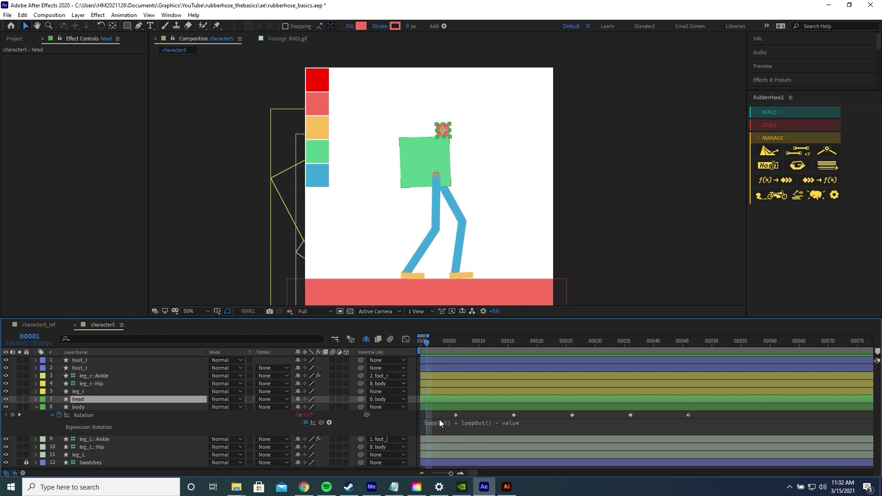
key("minus")
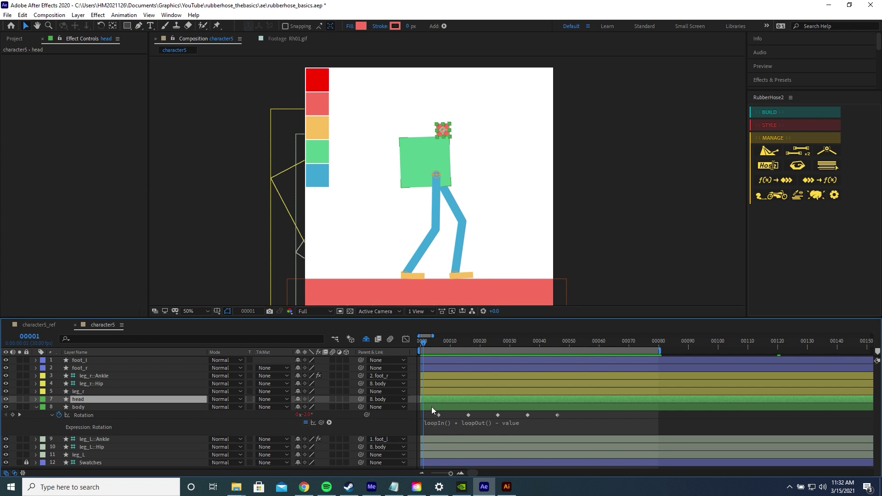
key("space")
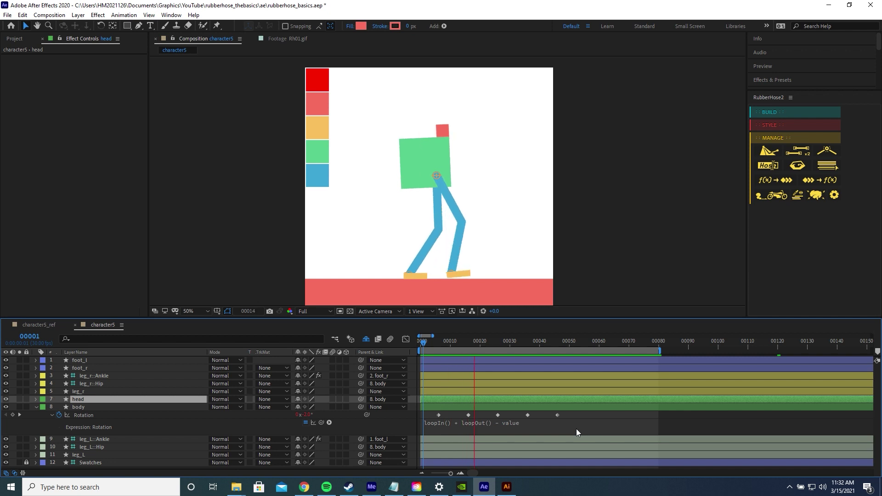
- Set the body's Rotation to 4° on its first keyframe at frame 6
left_click(439, 343)
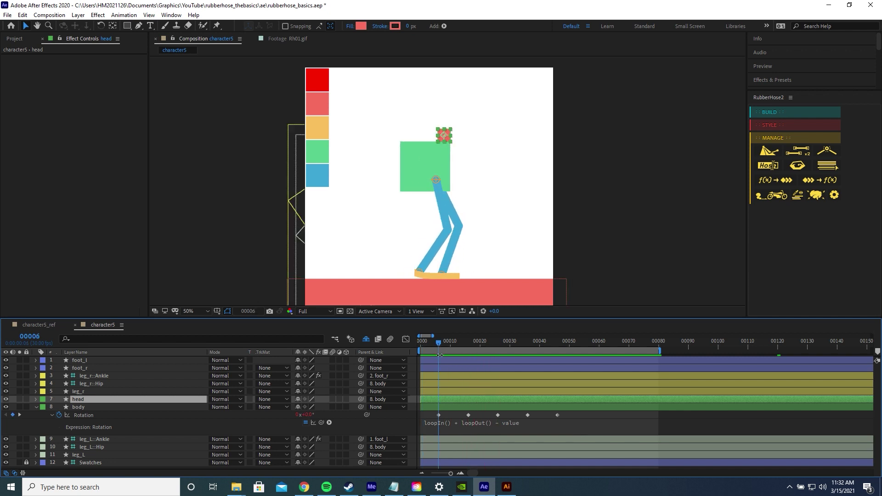
left_click(439, 415)
left_click(467, 340)
left_click_drag(467, 338, 440, 340)
left_click(307, 415)
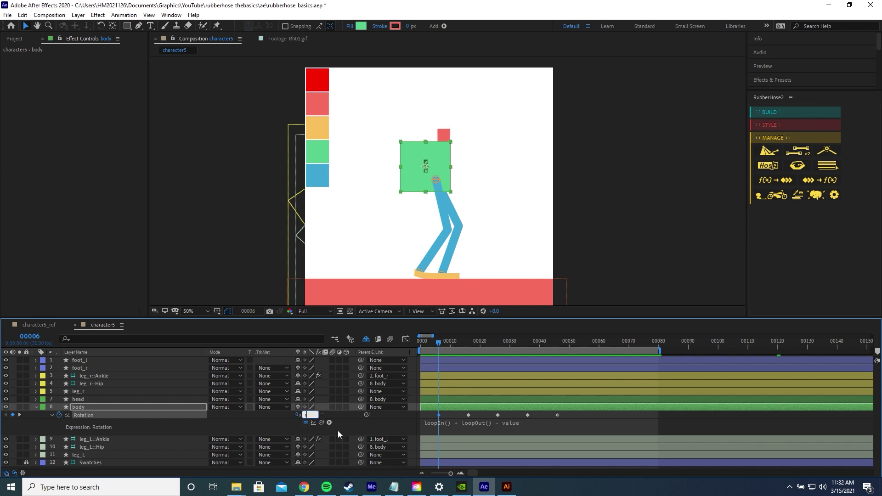
type("4")
key("Return")
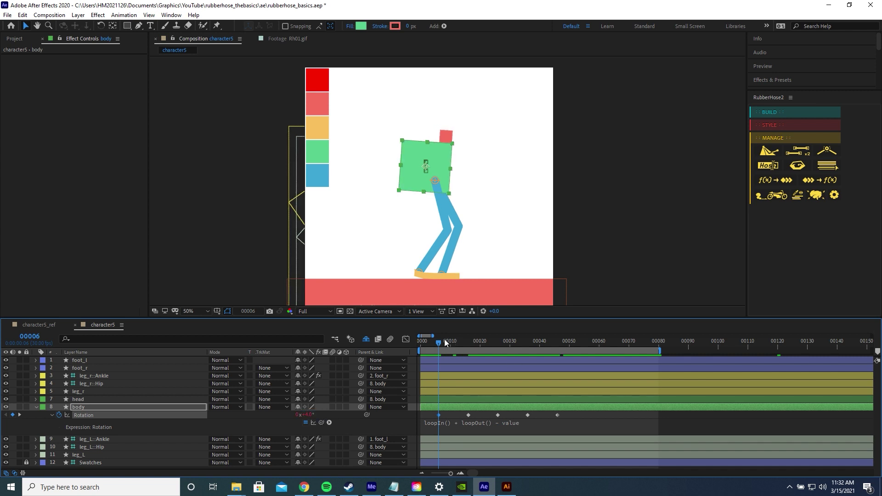
- Set the body's Rotation to 4° on its last keyframe at frame 46 and play back the walk
left_click_drag(440, 342, 558, 344)
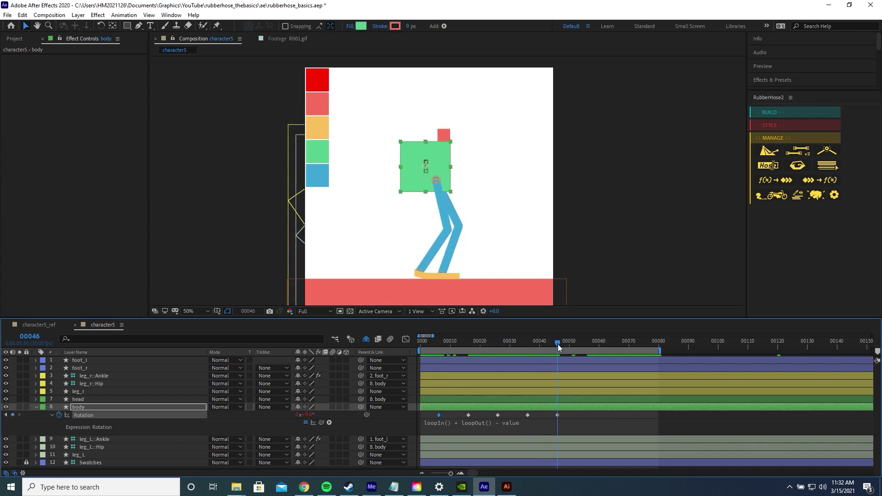
left_click(309, 415)
type("4")
key("Return")
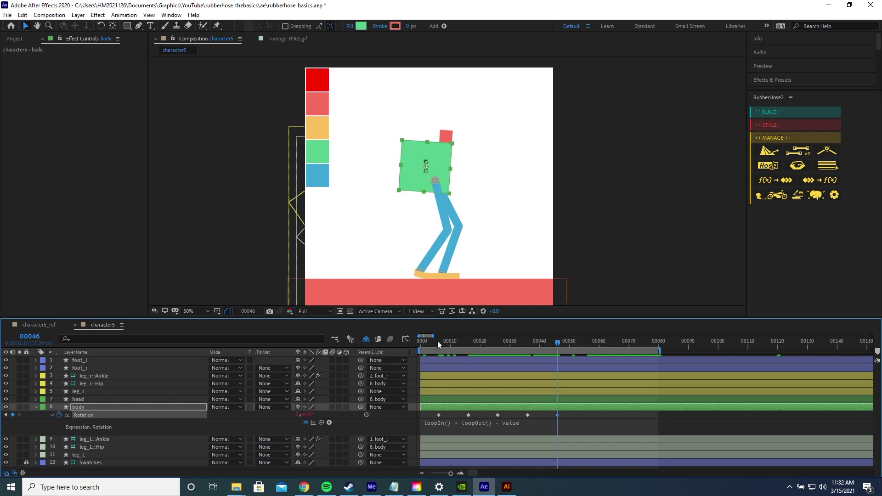
left_click(431, 343)
key("space")
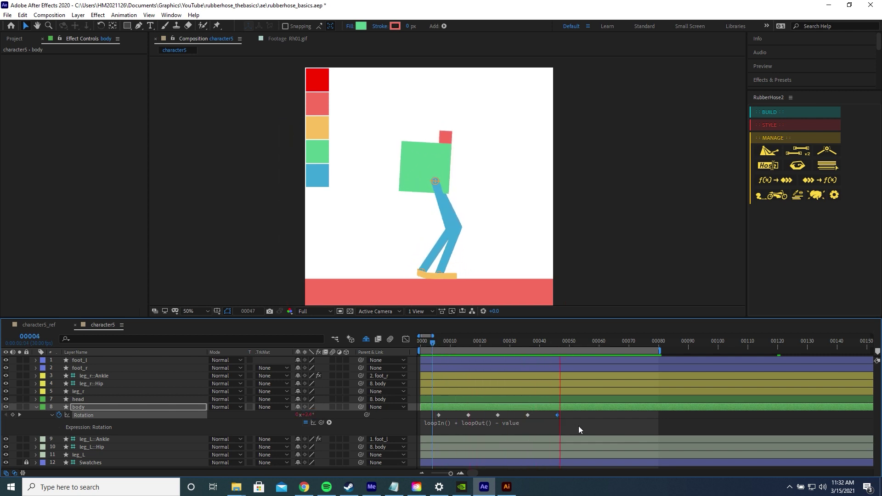
- Reveal the keyframes of all unlocked layers and apply Easy Ease to every foot and body keyframe
left_click(572, 394)
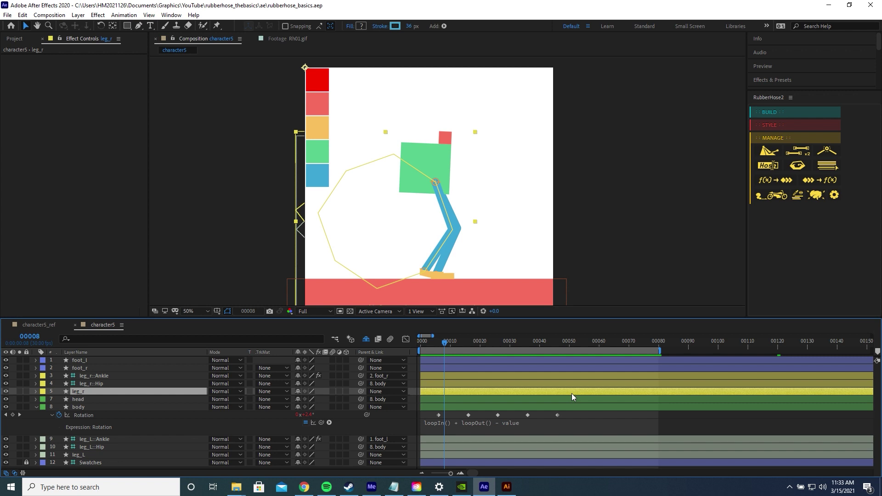
key("ctrl+a")
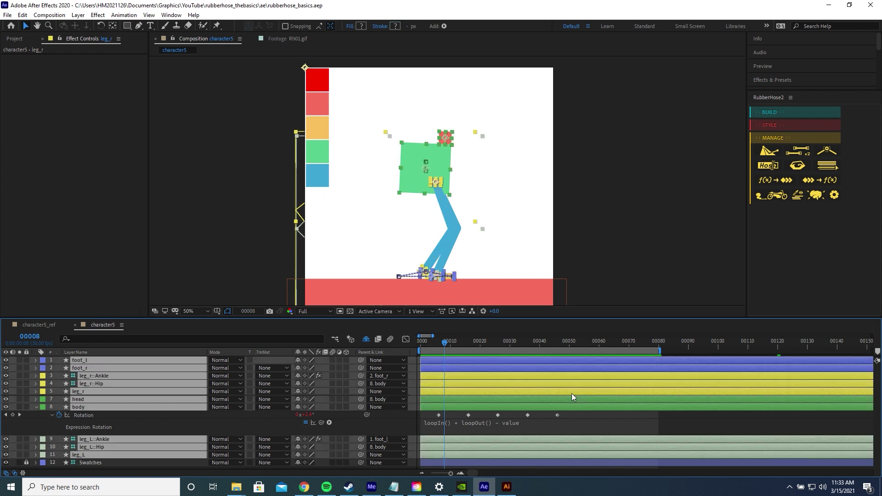
left_click(118, 400)
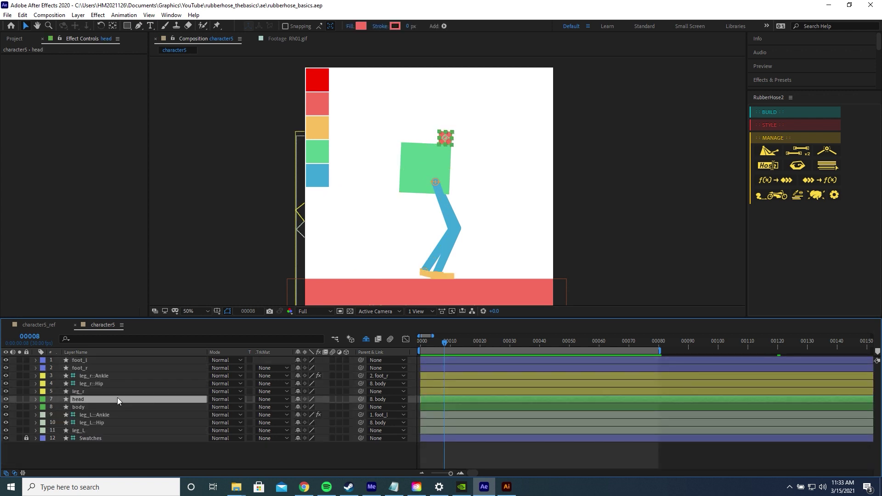
key("ctrl+a")
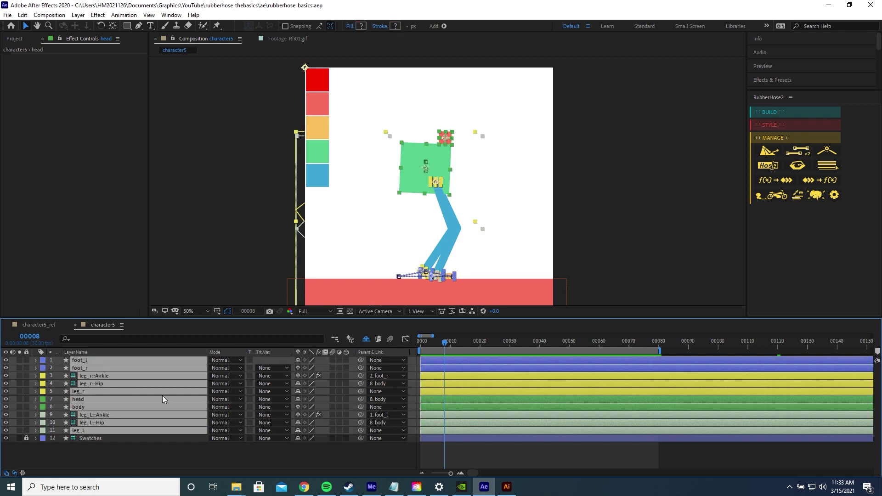
key("u")
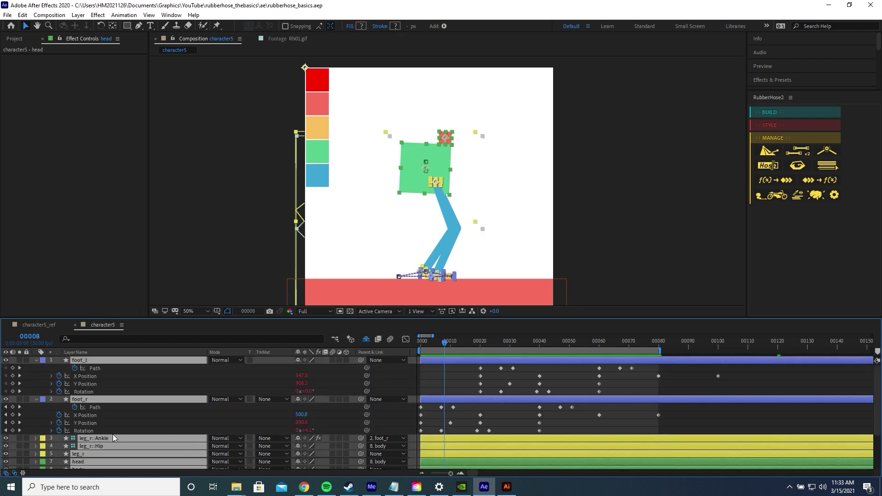
left_click_drag(770, 366, 416, 471)
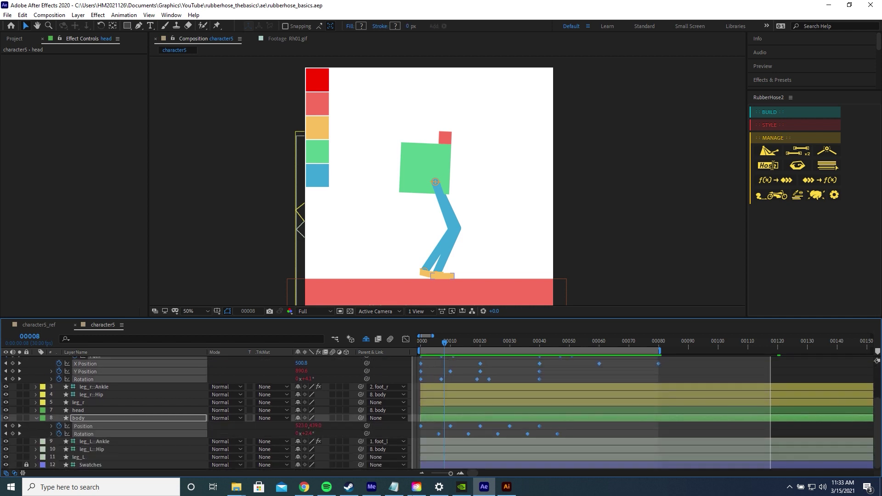
key("F9")
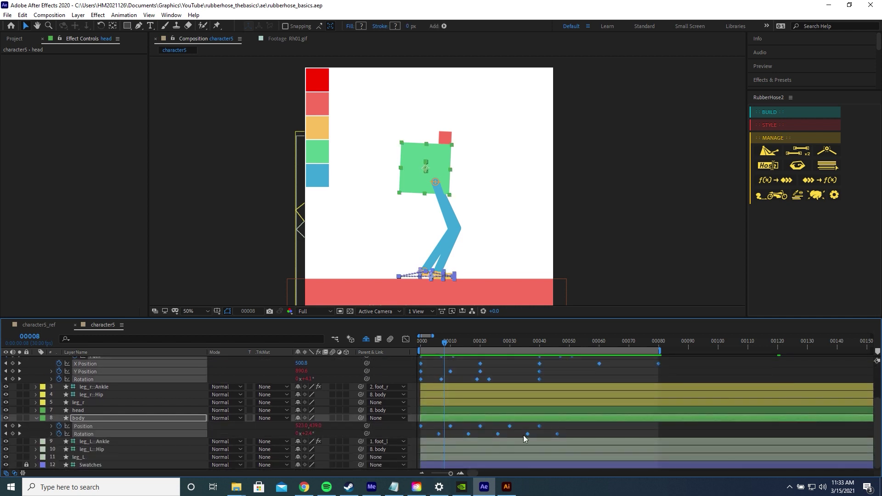
- Play back the eased walk cycle from frame 0 to check the motion
scroll(523, 435, "up", 3)
key("Home")
left_click(644, 279)
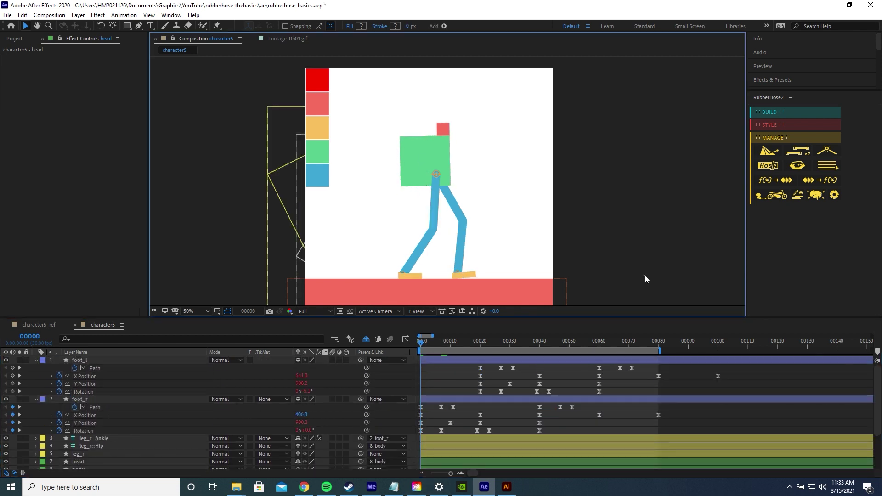
key("space")
key("space")
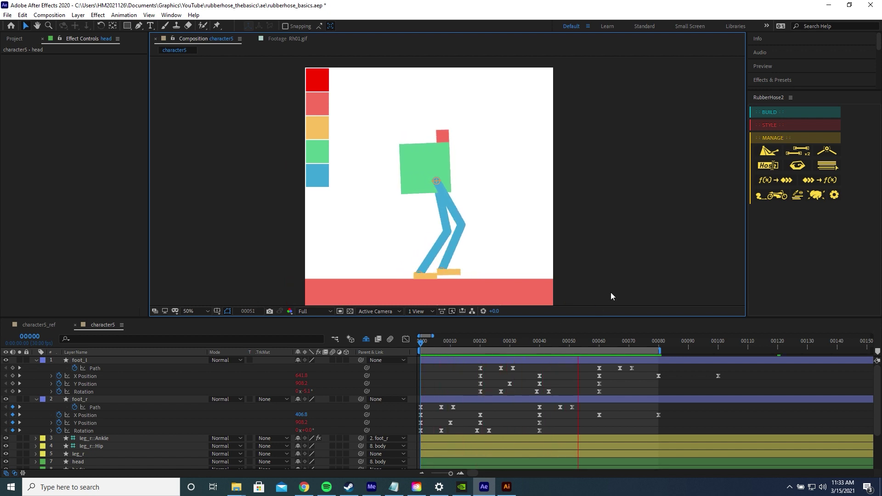
key("space")
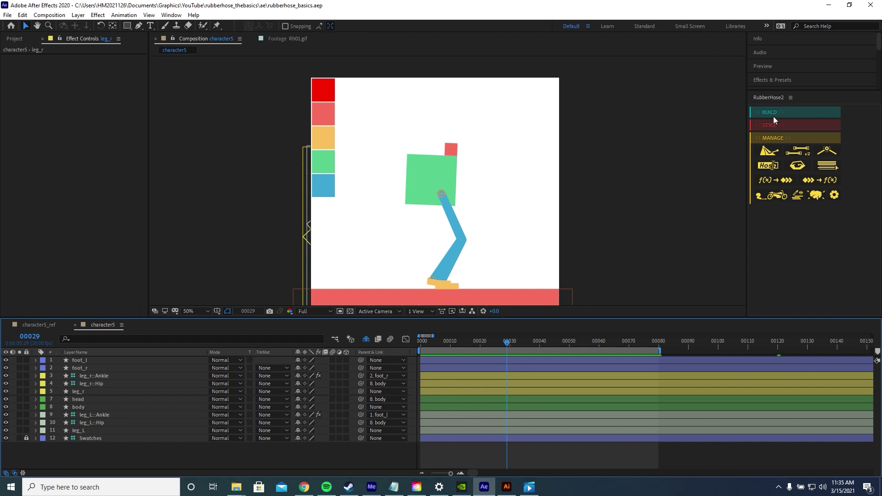
- Create a new Shoulder/Wrist RubberHose named arm_l and give its three layers the Fuchsia label colour
left_click(773, 116)
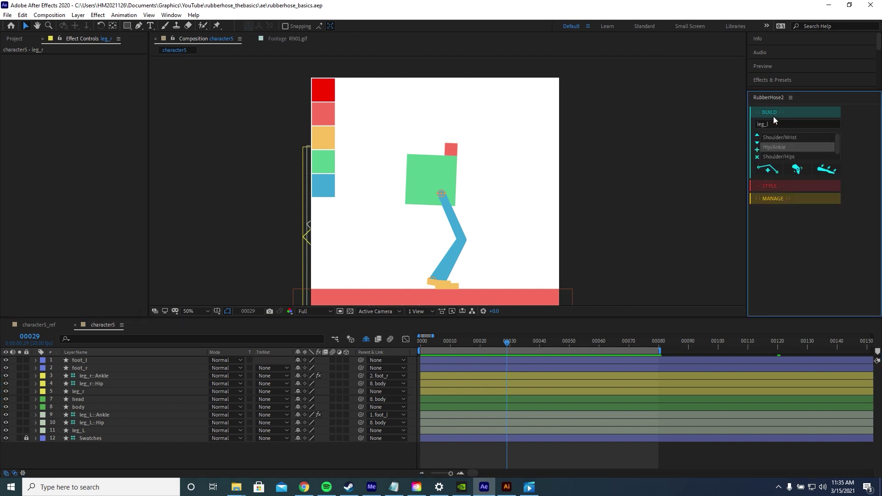
left_click(800, 137)
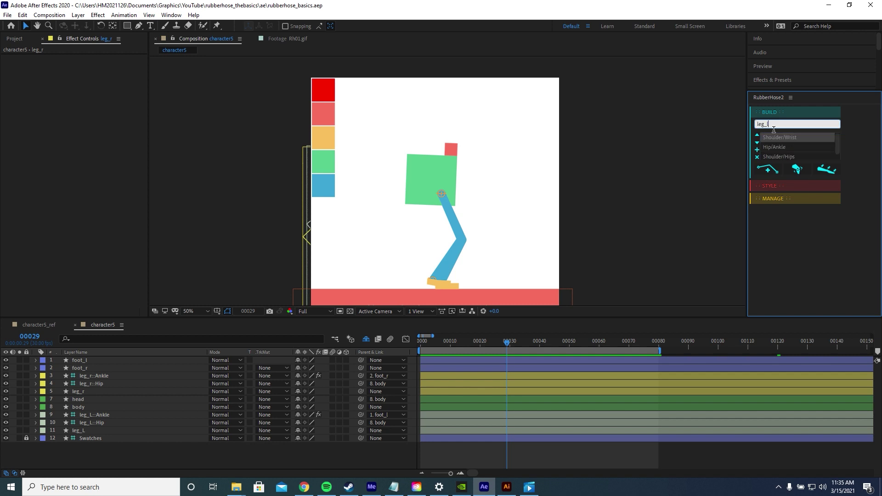
left_click(773, 171)
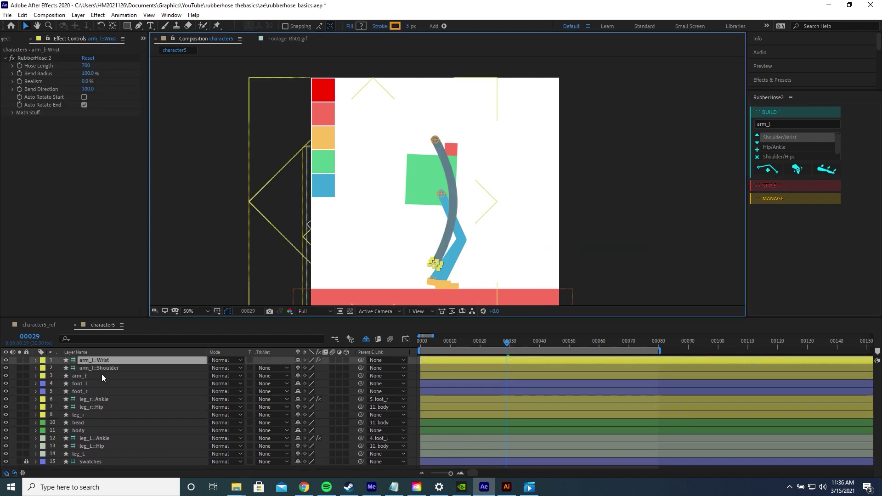
left_click(102, 376, "shift")
left_click(43, 376)
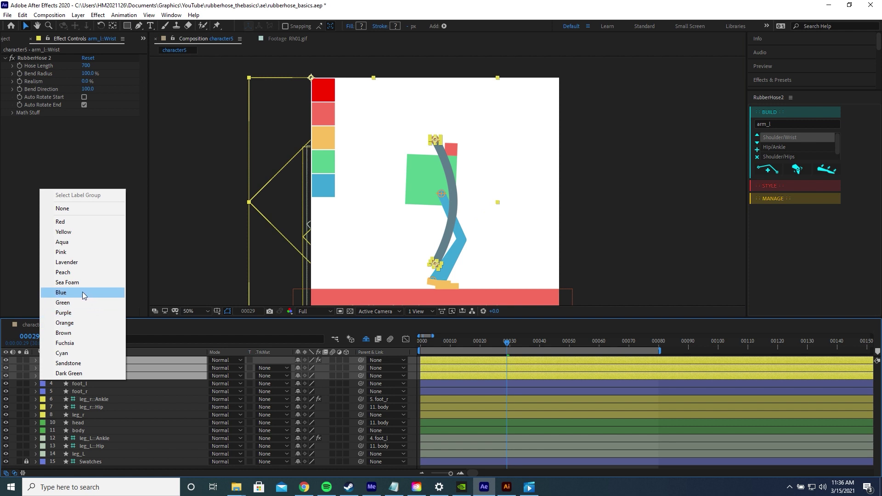
left_click(82, 343)
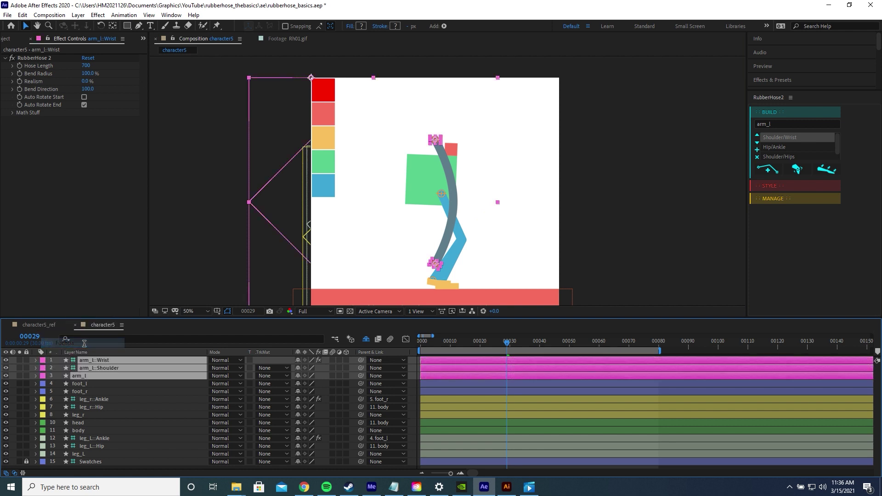
- Move the arm_l shoulder controller onto the upper part of the body and its wrist controller out in front of the body
left_click(100, 367)
scroll(429, 150, "up", 2)
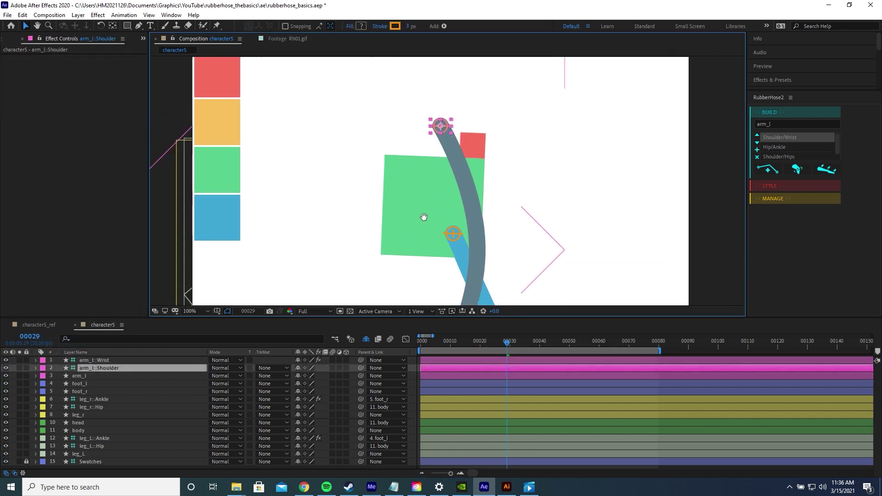
left_click_drag(446, 130, 452, 183)
scroll(452, 184, "down", 2)
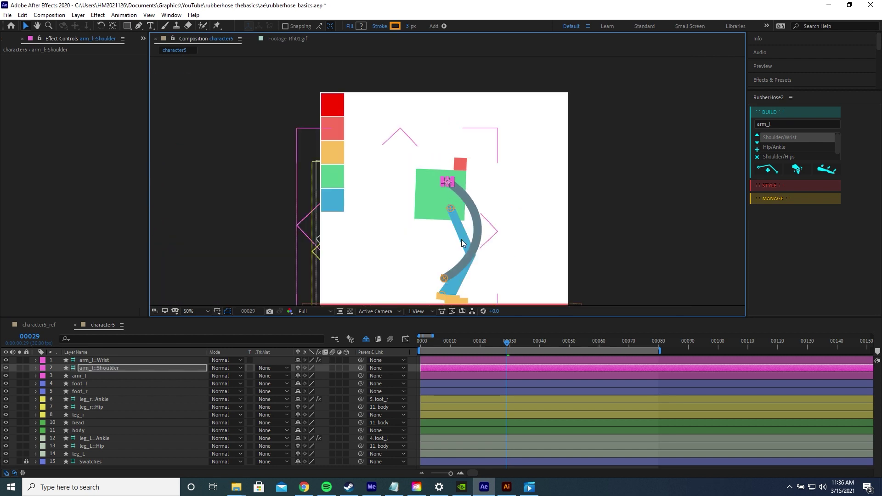
left_click_drag(413, 251, 442, 203)
left_click(412, 256)
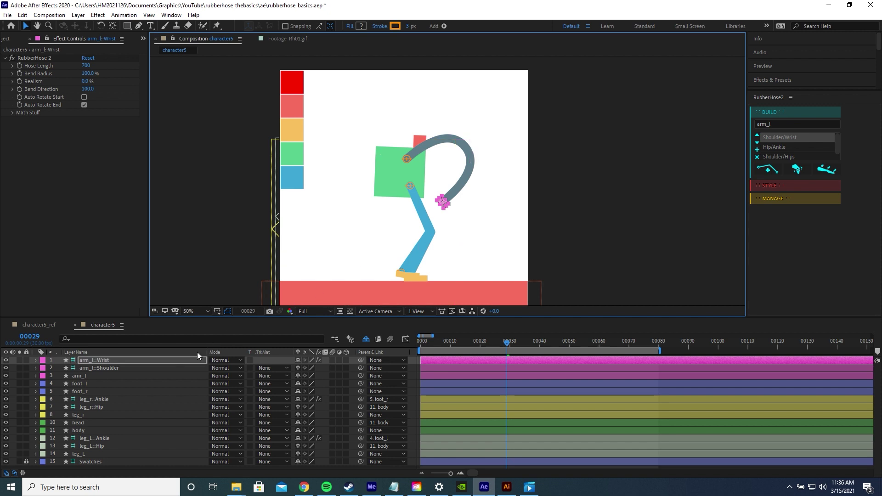
- Set the arm_l hose's Hose Length to 380 and its Bend Direction to -100 so the elbow bends backward
left_click(112, 360)
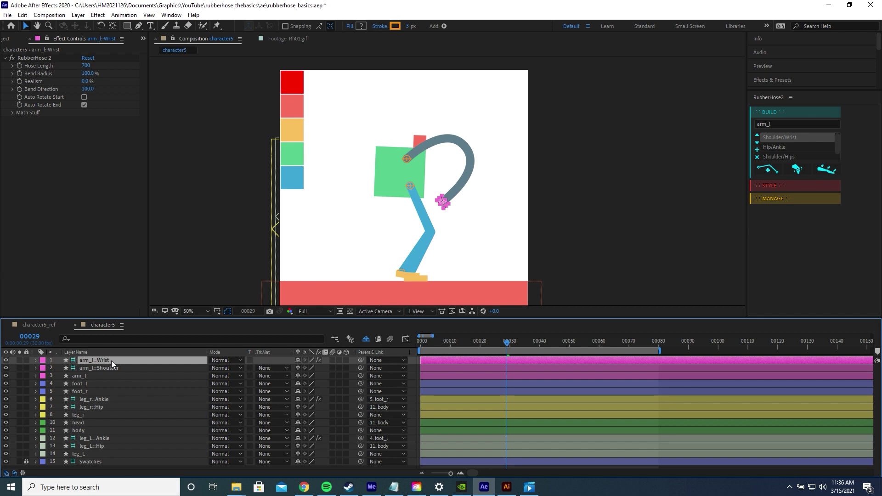
key("e")
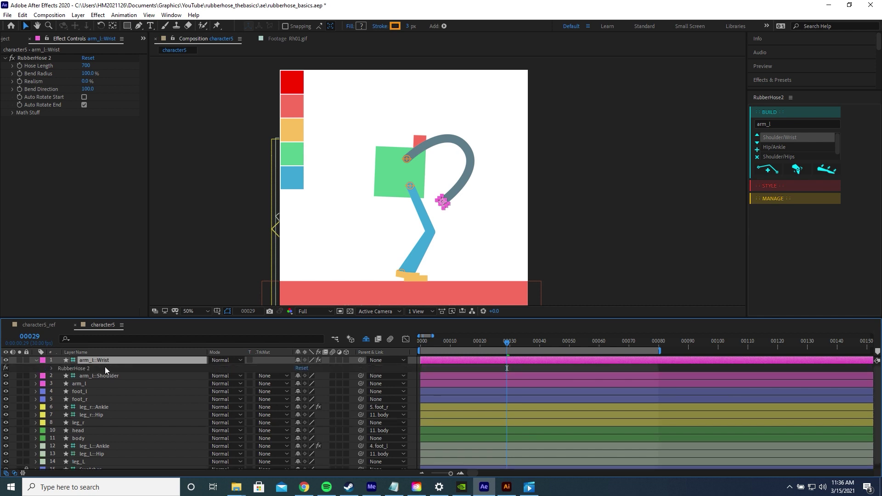
left_click(51, 368)
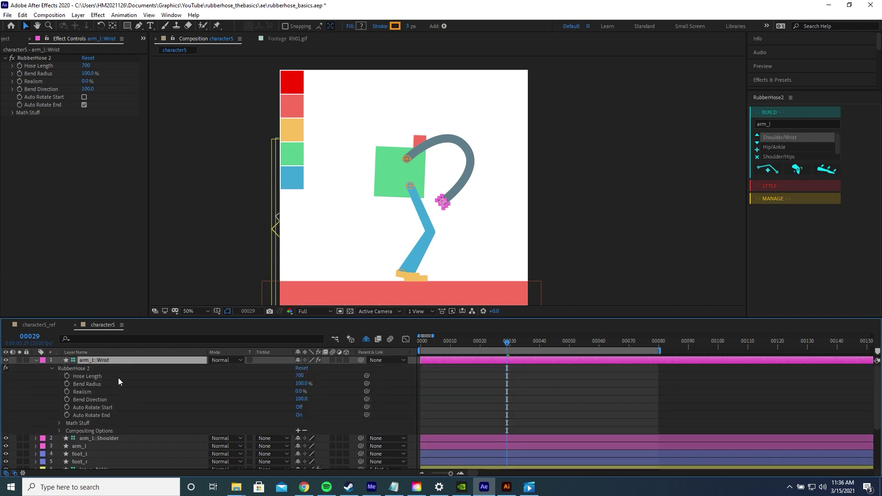
left_click_drag(301, 377, 286, 377)
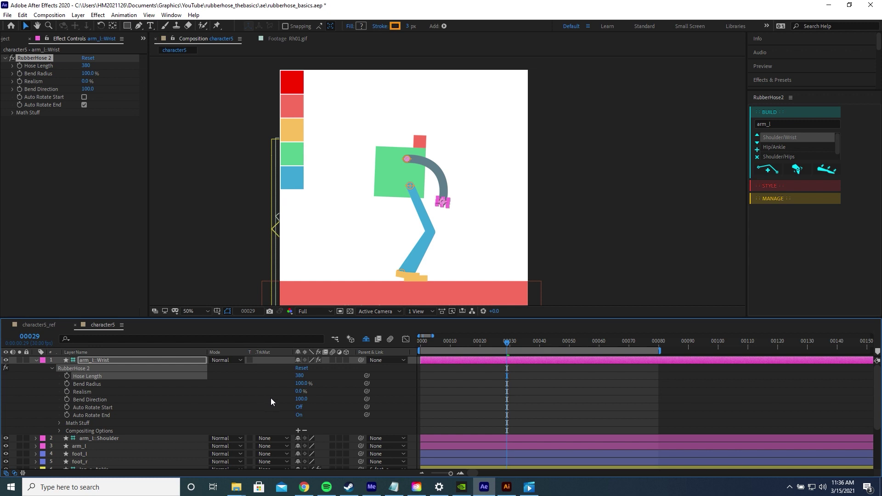
left_click(301, 399)
type("-100")
key("Return")
scroll(473, 244, "up", 2)
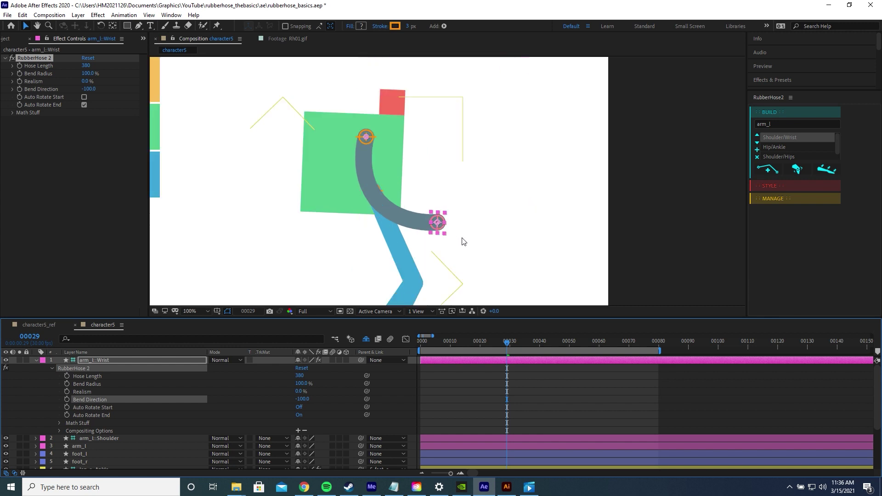
left_click(468, 188)
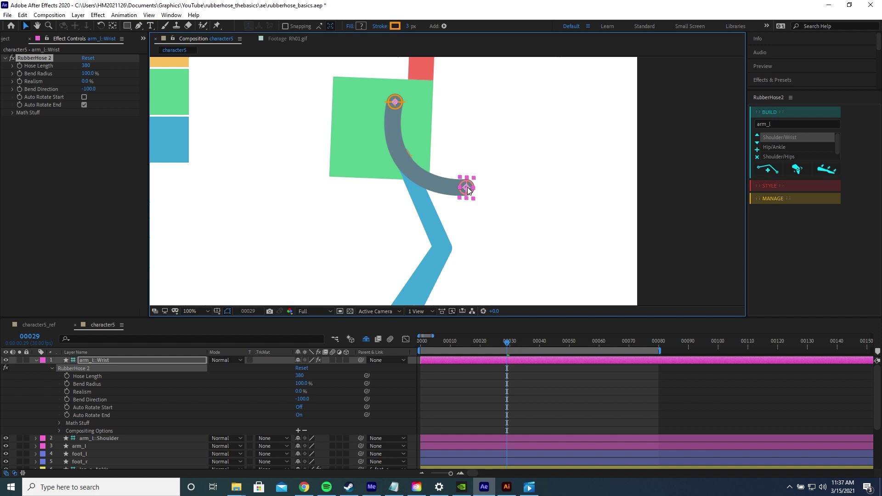
- Move the arm_l wrist controller to just below the body and set the hose's Bend Radius to 0%
left_click_drag(467, 186, 403, 229)
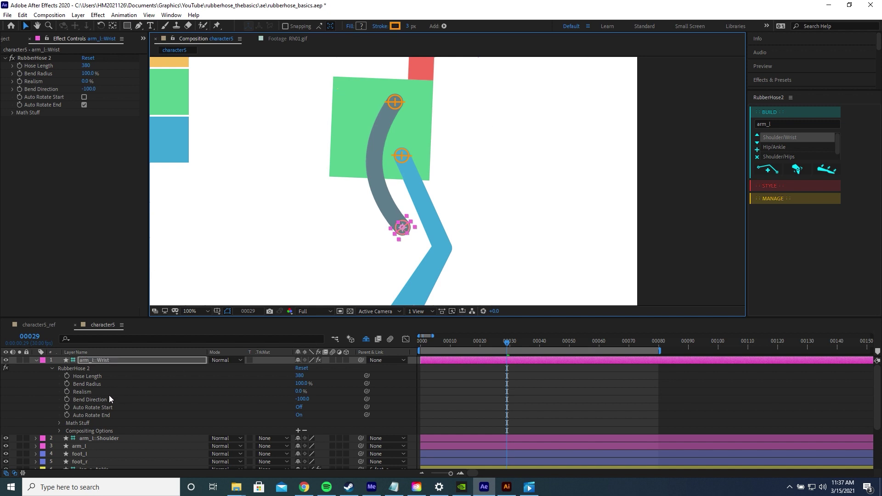
left_click(306, 385)
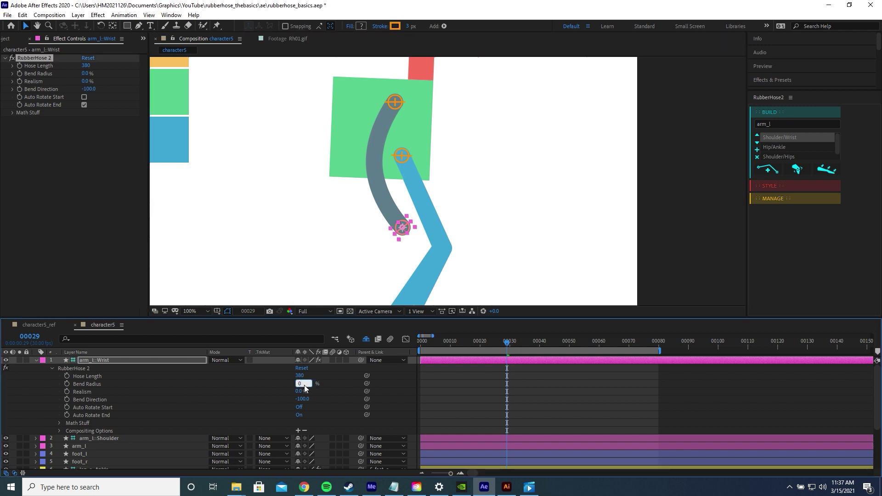
type("0")
key("Return")
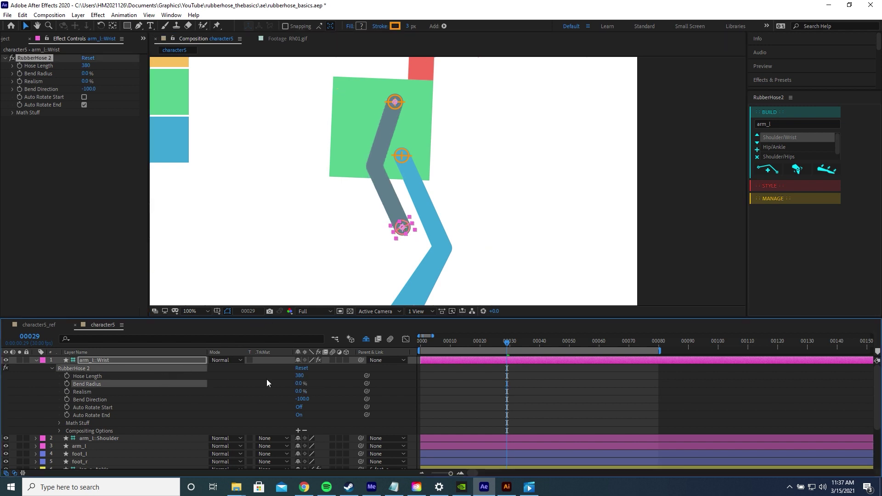
- Set the arm_l hose's Hose Length to 330
left_click(300, 376)
type("35")
type("0")
key("Return")
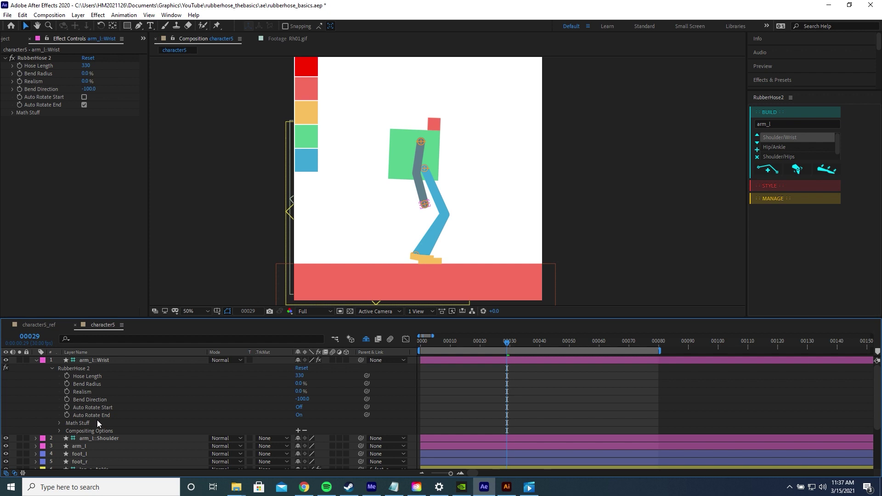
- Change the arm_l layer's stroke colour to the yellow-orange FAC05E sampled from the swatches beside the character
scroll(96, 420, "down", 2)
scroll(93, 416, "down", 1)
left_click(87, 379)
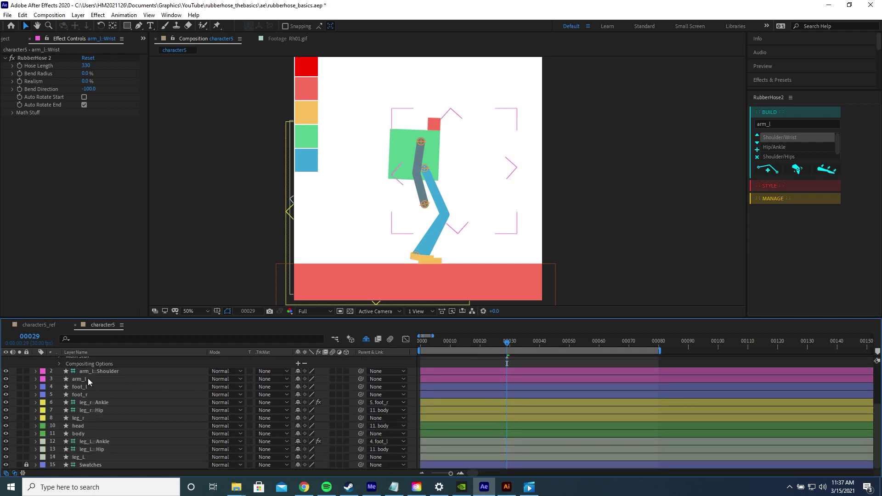
scroll(88, 379, "up", 3)
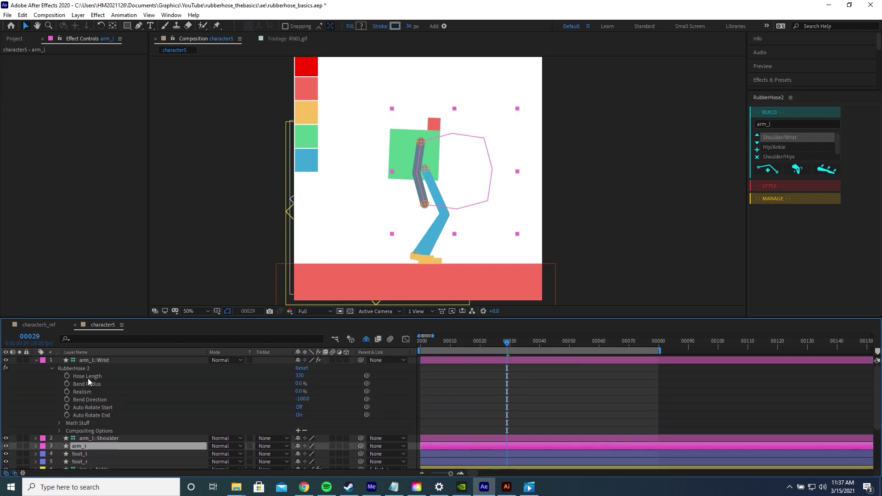
left_click(396, 26)
left_click(305, 114)
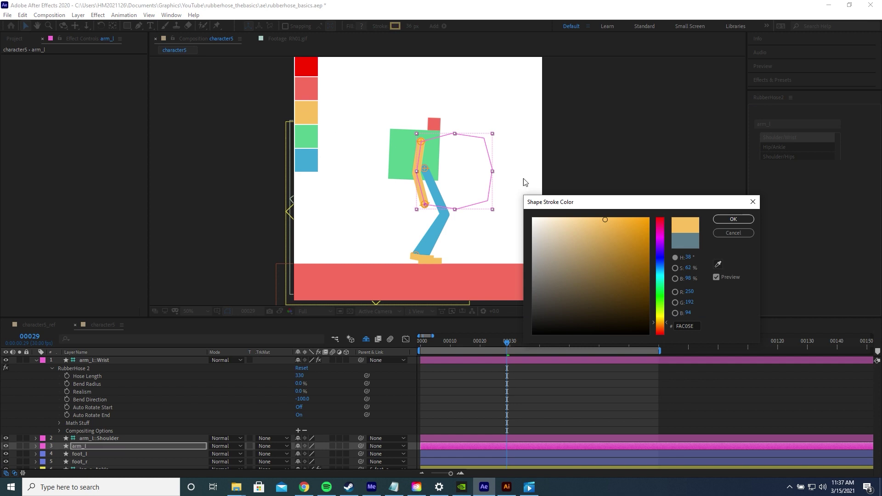
left_click(734, 219)
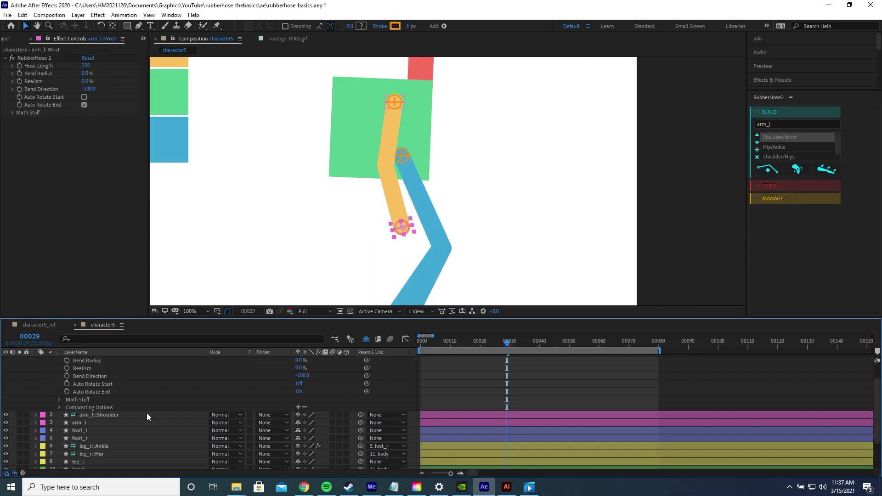
- Parent the arm_l::Shoulder controller to the body layer
left_click(147, 415)
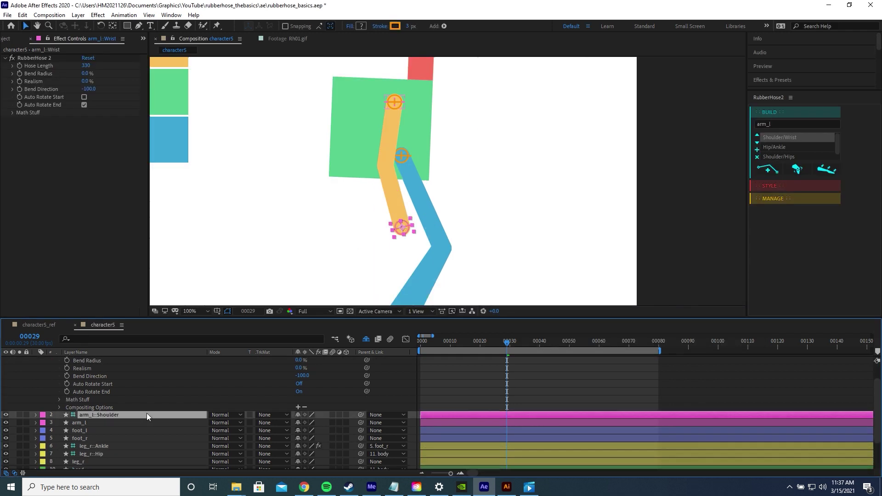
left_click(390, 416)
left_click(393, 364)
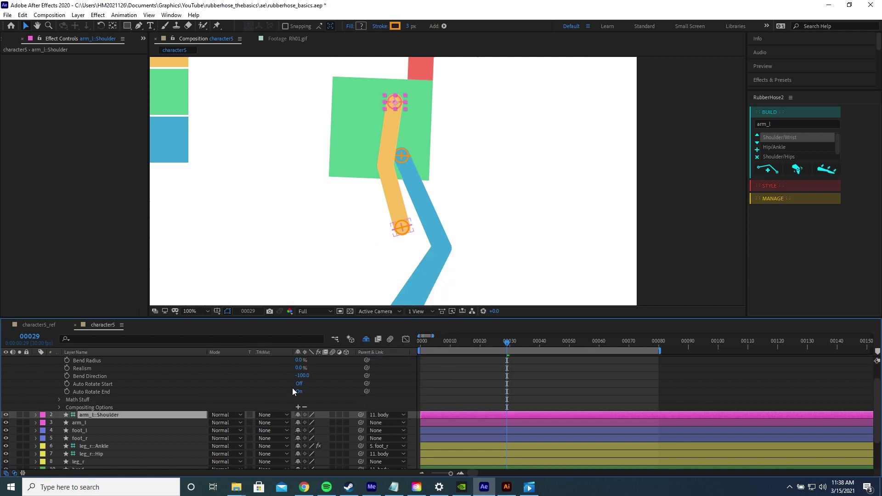
- Reveal the arm_l::Wrist controller's Position and start keyframing it at frame 0
scroll(130, 385, "up", 2)
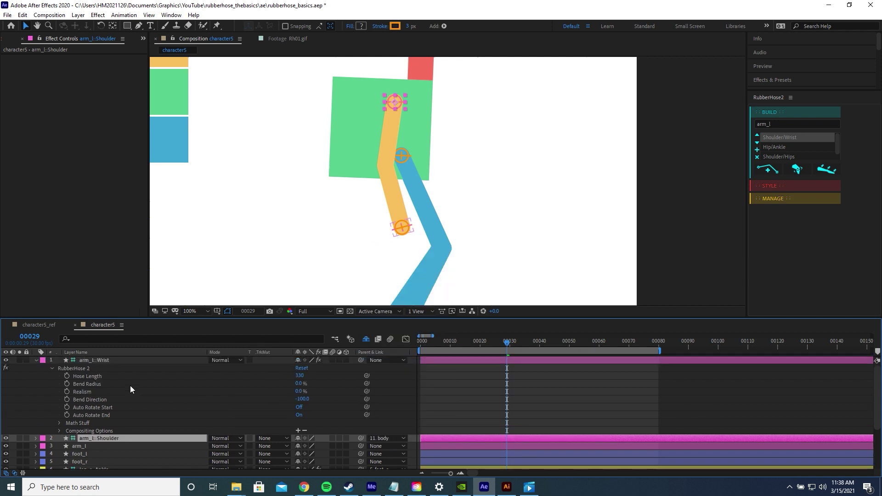
left_click(111, 361)
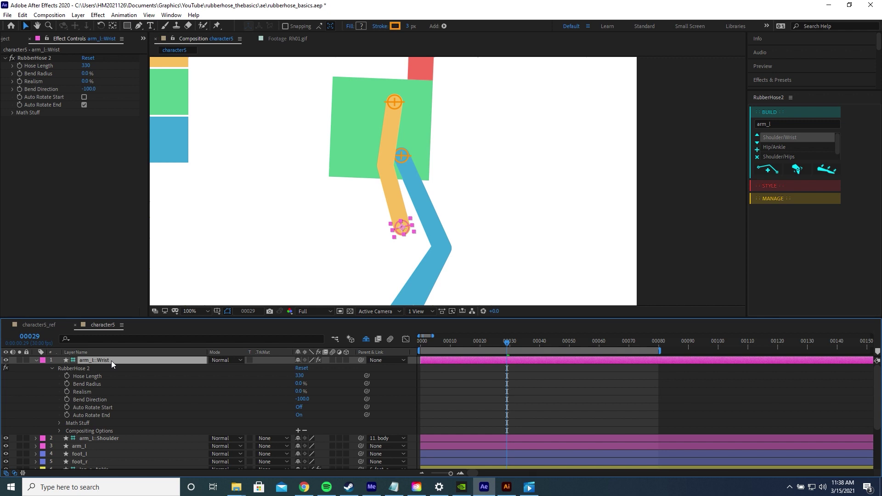
key("p")
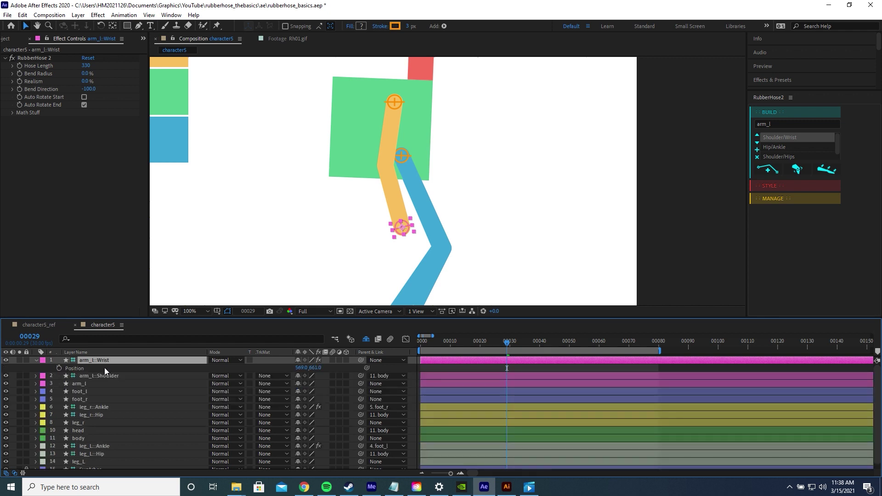
key("Return")
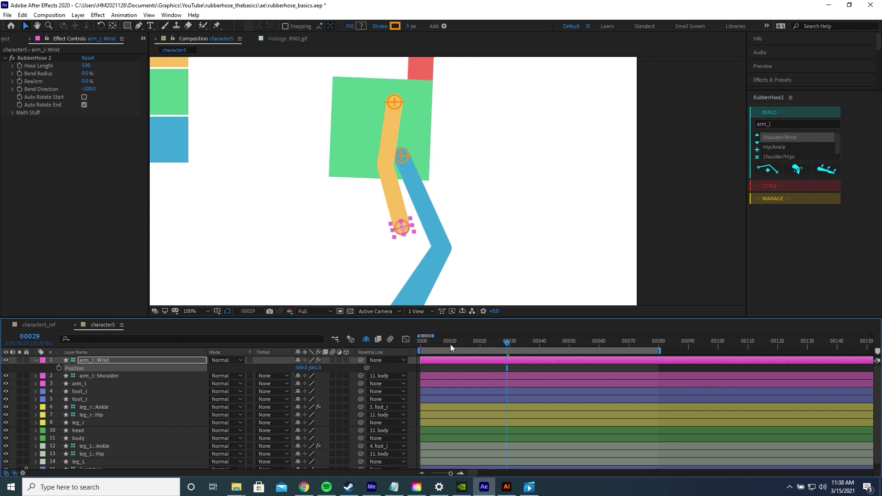
left_click_drag(453, 346, 400, 345)
left_click(58, 368)
key("comma")
- Keyframe the arm_l wrist swung back to about 437, 619 at frame 20 and forward to about 721, 599 at frame 0
left_click(481, 340)
left_click_drag(481, 341, 485, 337)
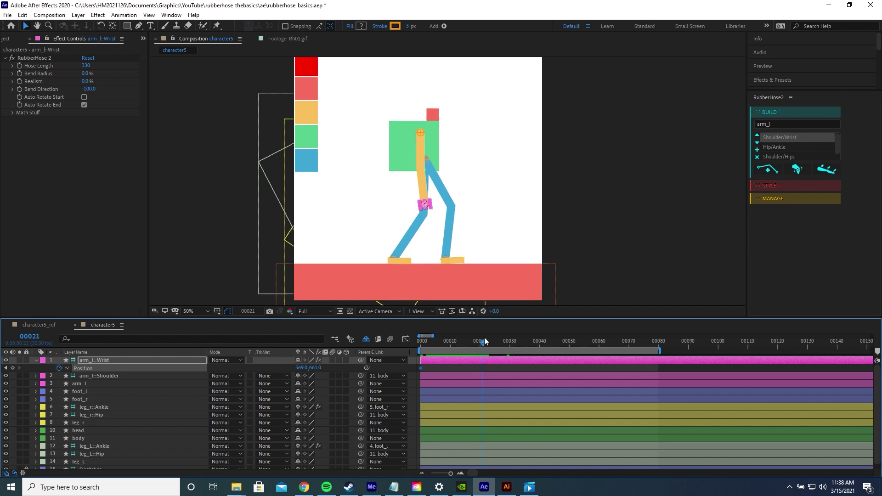
left_click_drag(485, 337, 480, 338)
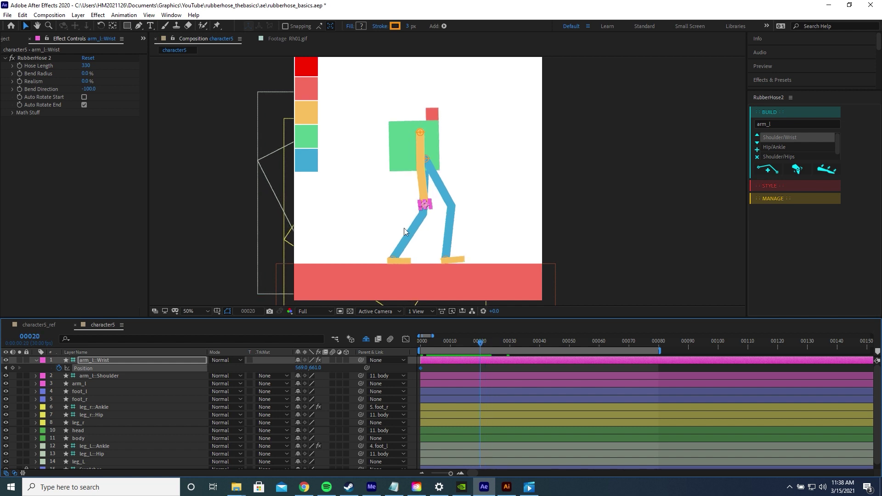
left_click_drag(426, 207, 397, 198)
left_click_drag(480, 341, 409, 334)
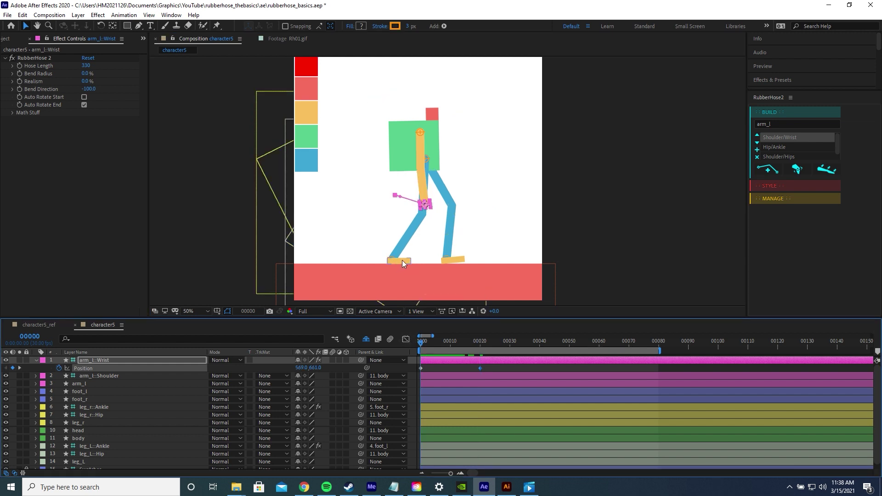
left_click_drag(427, 204, 460, 191)
- Bend the wrist's motion path between frames 0 and 20 into a downward arc using both of its keyframes' handles
left_click_drag(420, 341, 436, 340)
left_click_drag(443, 343, 451, 341)
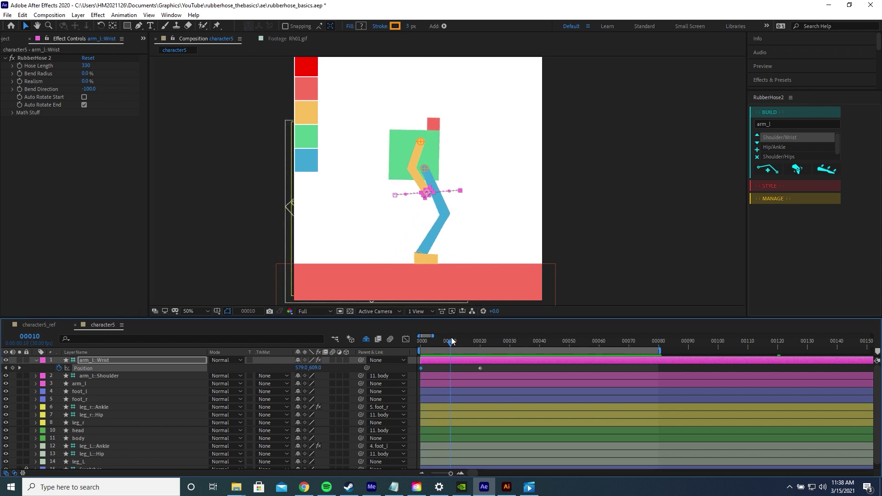
key("period")
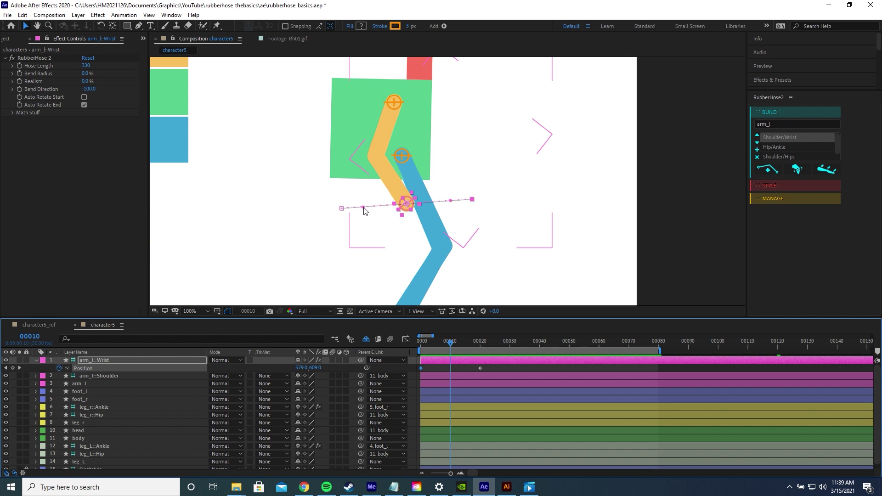
left_click_drag(364, 207, 380, 231)
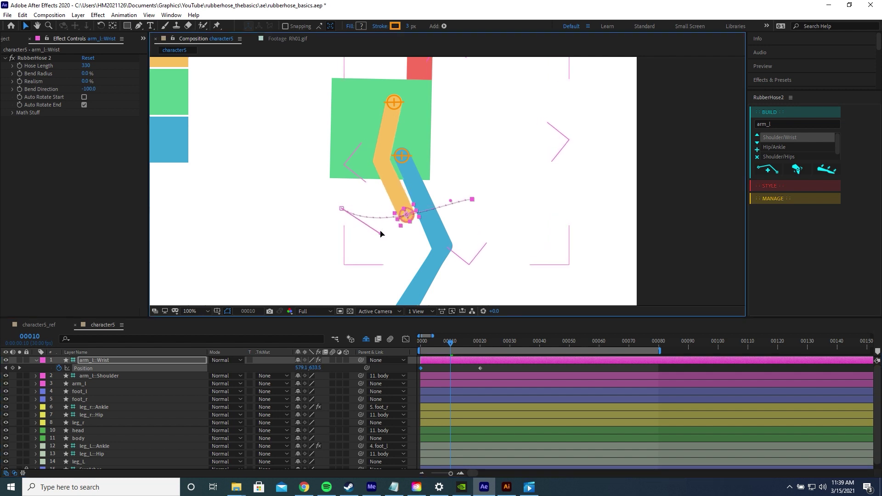
left_click_drag(452, 202, 444, 231)
scroll(443, 229, "down", 1)
- Copy the arm_l wrist's frame 0 Position keyframe to frame 40 so the arm returns forward
left_click_drag(552, 342, 442, 341)
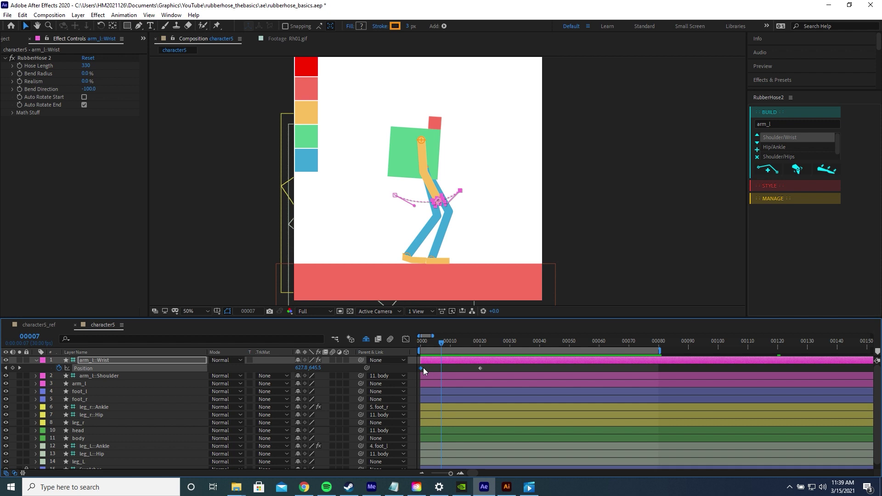
left_click_drag(459, 347, 509, 341)
key("ctrl+v")
- Bend the handles of the wrist's return path between frames 20 and 40 downward to match the first swing's arc
key("period")
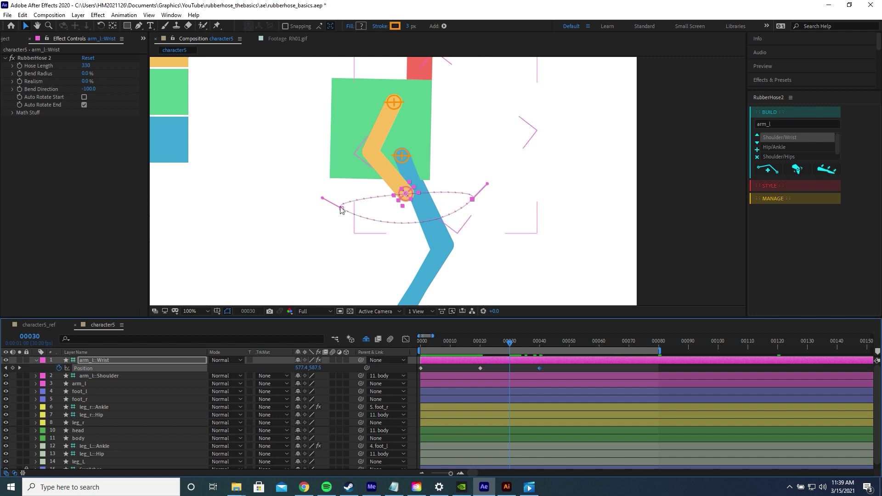
left_click_drag(487, 186, 447, 229)
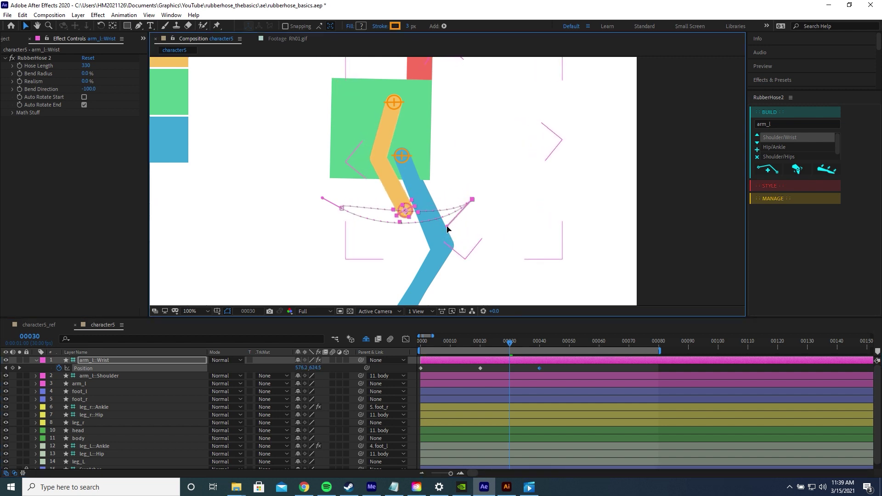
left_click_drag(322, 198, 372, 231)
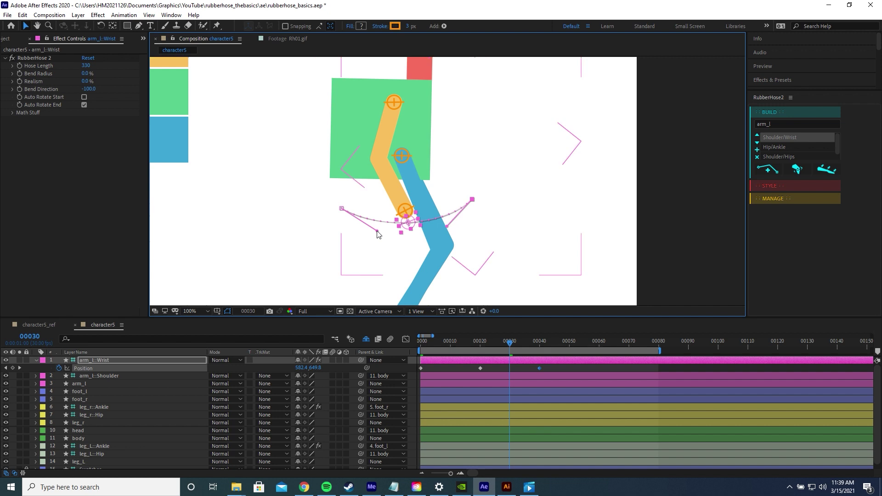
left_click_drag(378, 232, 379, 238)
key("ctrl+z")
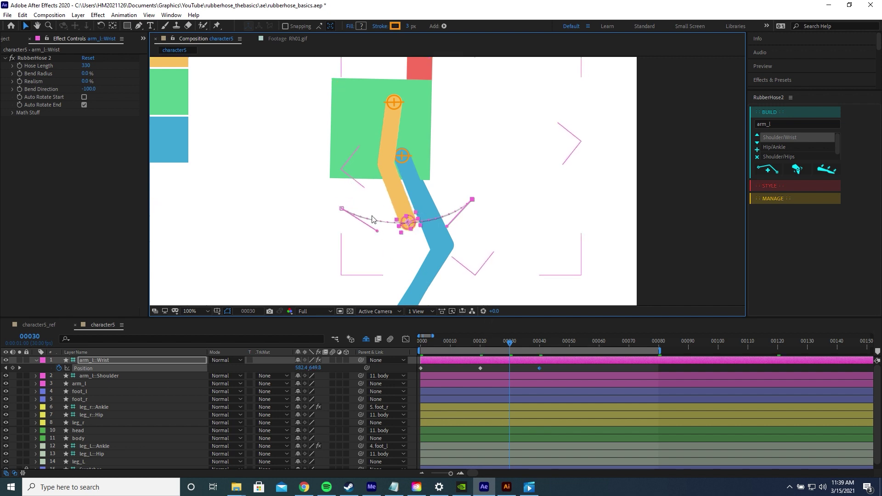
left_click_drag(374, 232, 328, 194)
key("ctrl+z")
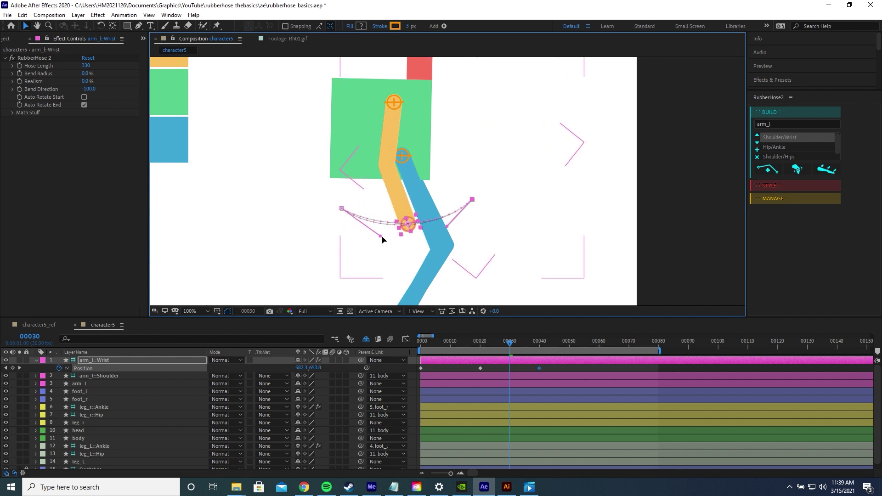
- Add the expression loopOut() to the arm_l wrist's Position
left_click(551, 348)
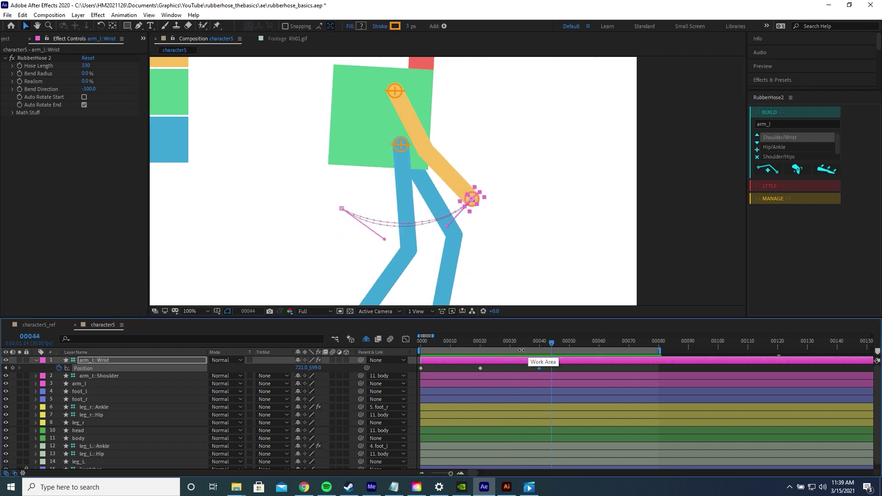
left_click(59, 368, "alt")
type("lo")
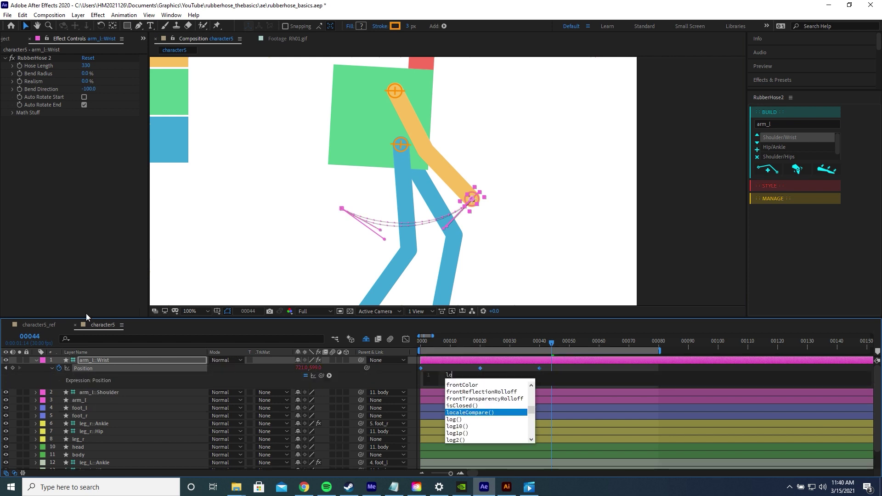
type("opOut()")
- Play back the looping arm swing from frame 0 to check its motion
left_click_drag(552, 343, 407, 348)
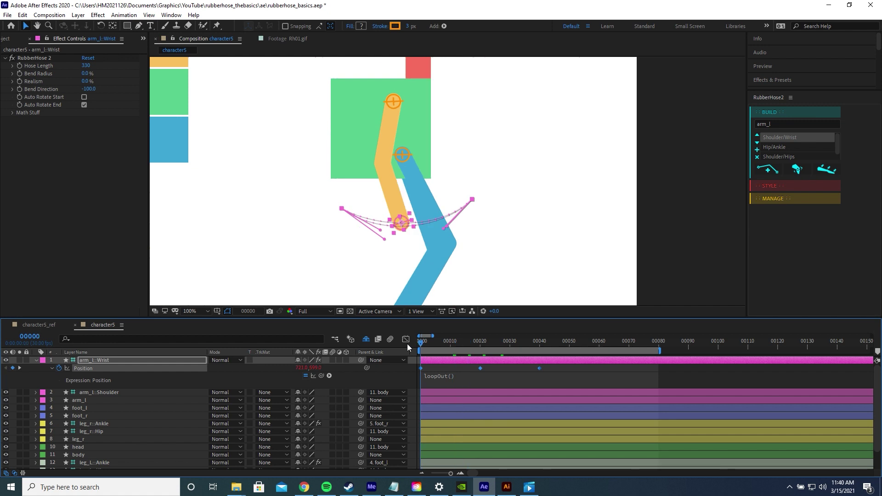
key("space")
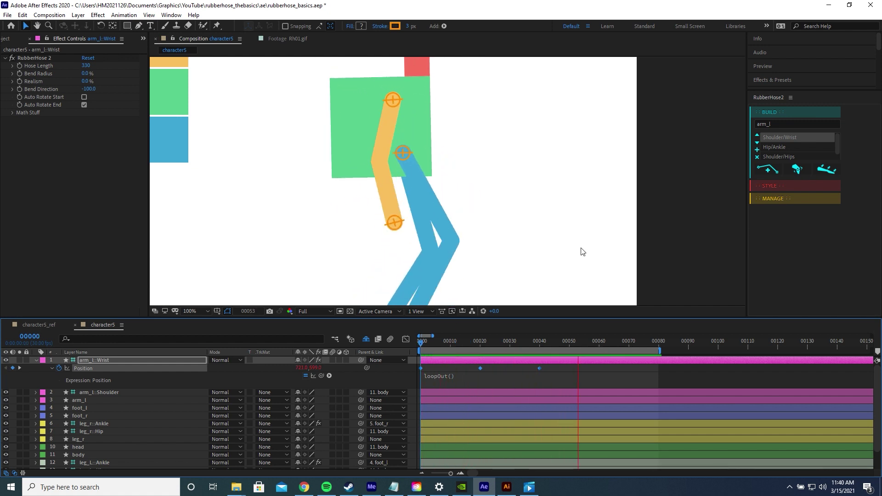
key("space")
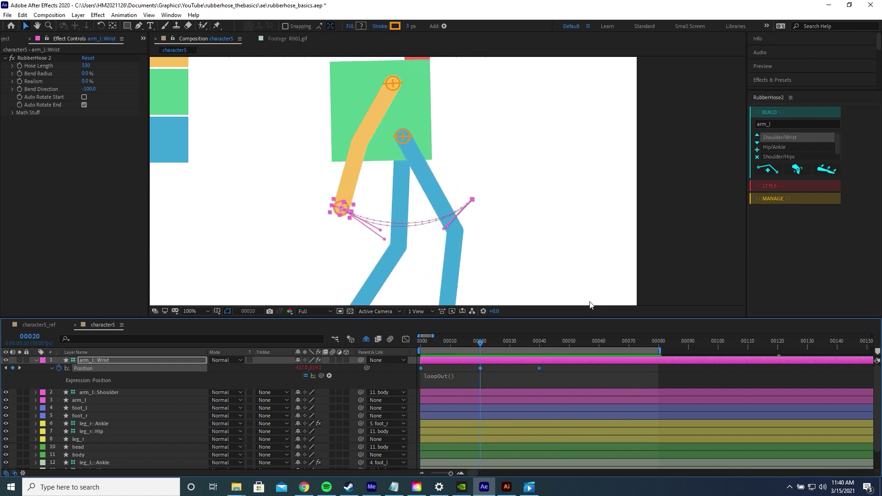
- Apply Easy Ease to the arm_l wrist's three Position keyframes and preview the eased swing
scroll(565, 277, "down", 2)
key("space")
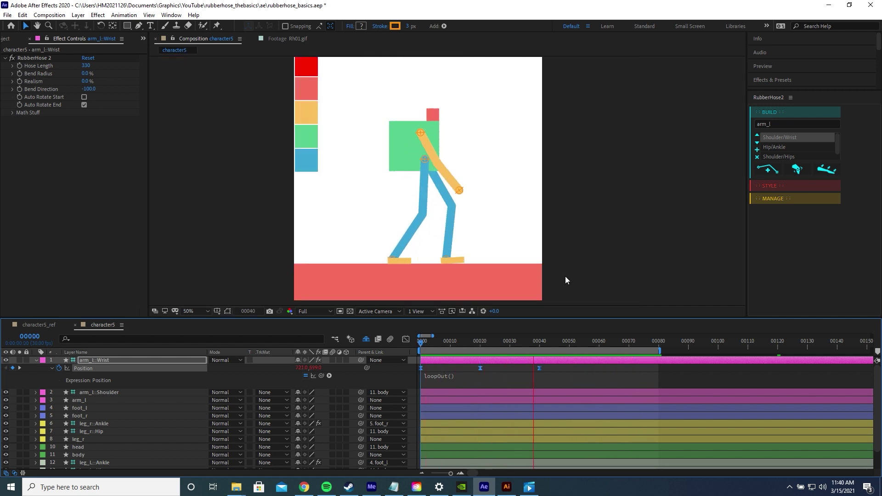
key("space")
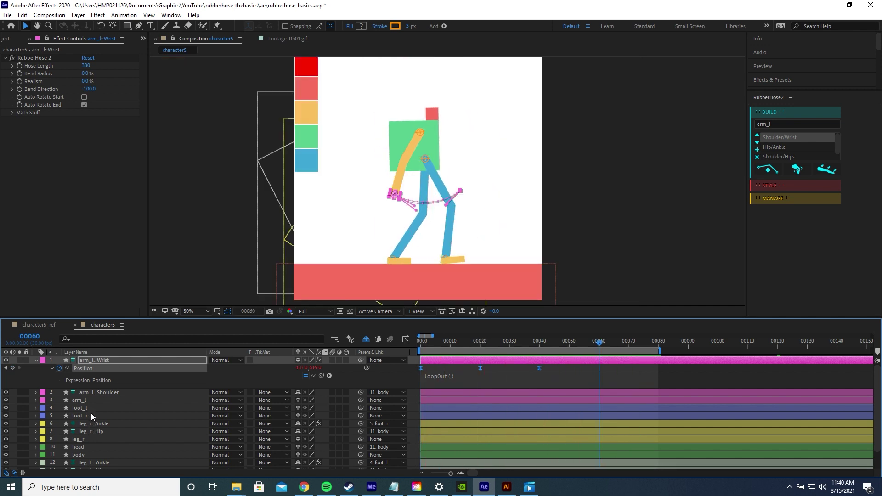
- Duplicate the arm_l rig with RubberHose's duplicate tool to create a second arm, arm_R
left_click(86, 401)
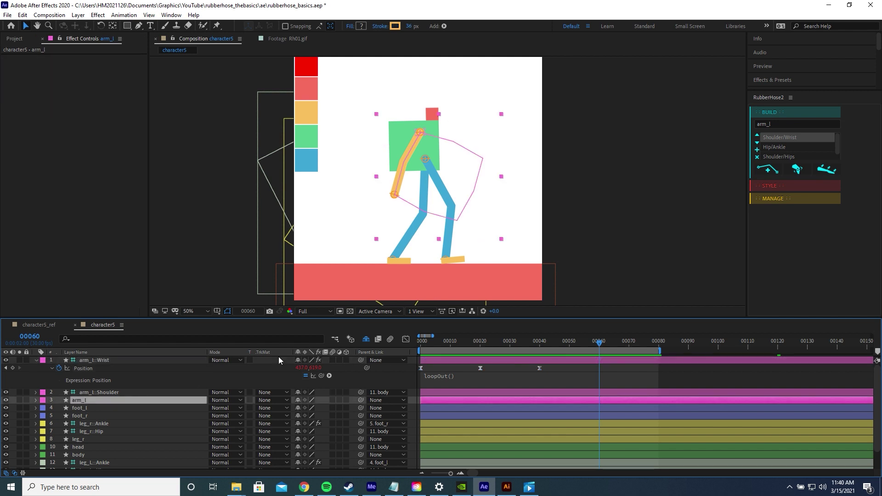
left_click(773, 197)
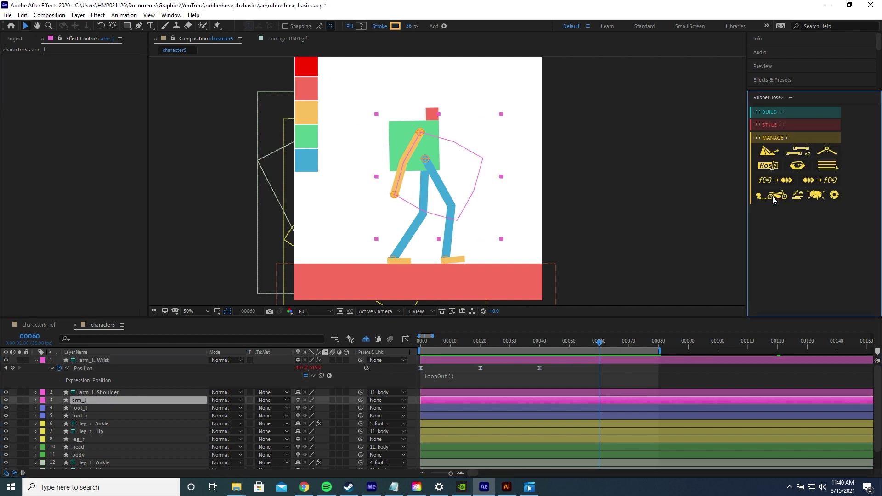
left_click(801, 151)
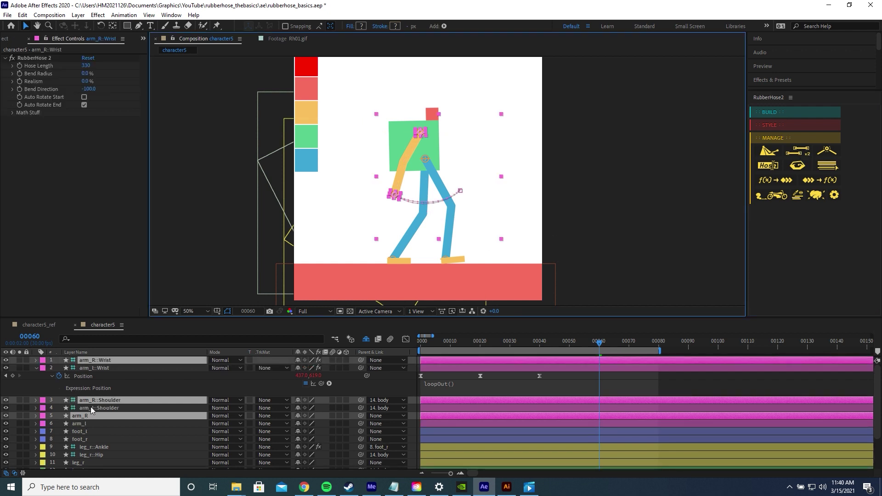
- Group the three arm_R layers together above the arm_l layers and give them a dark green label colour
left_click_drag(97, 417, 44, 369)
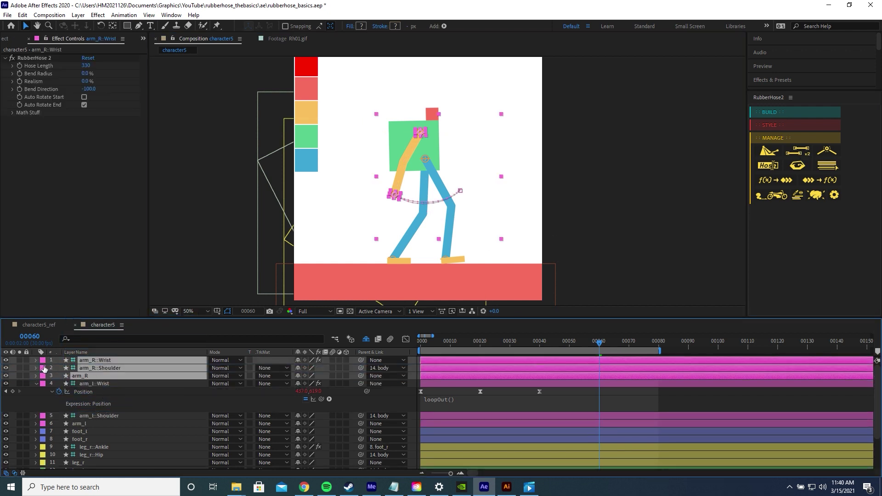
left_click(48, 371)
left_click(64, 371)
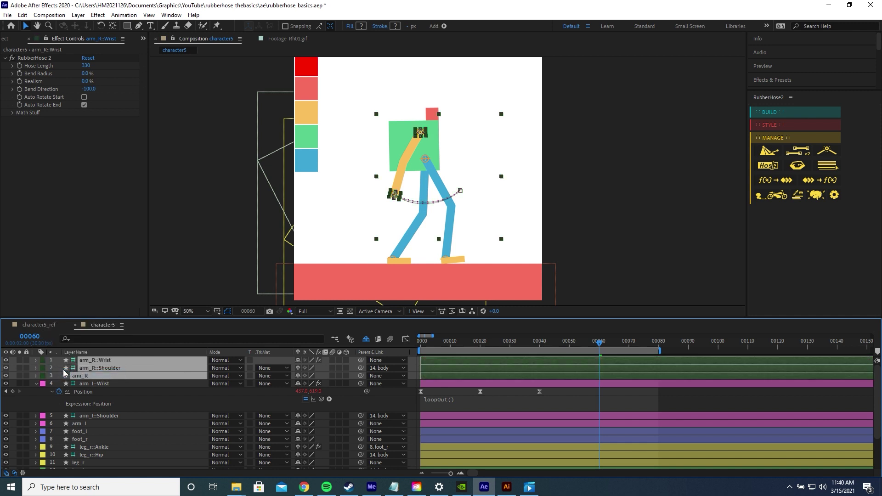
- Shift the arm_R wrist's three Position keyframes 20 frames later so they start at frame 20
left_click(104, 361)
key("p")
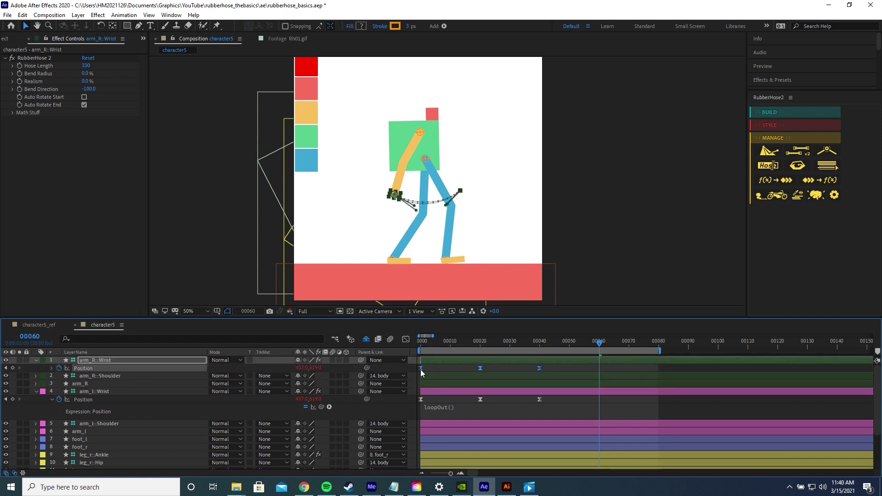
left_click_drag(454, 369, 481, 371)
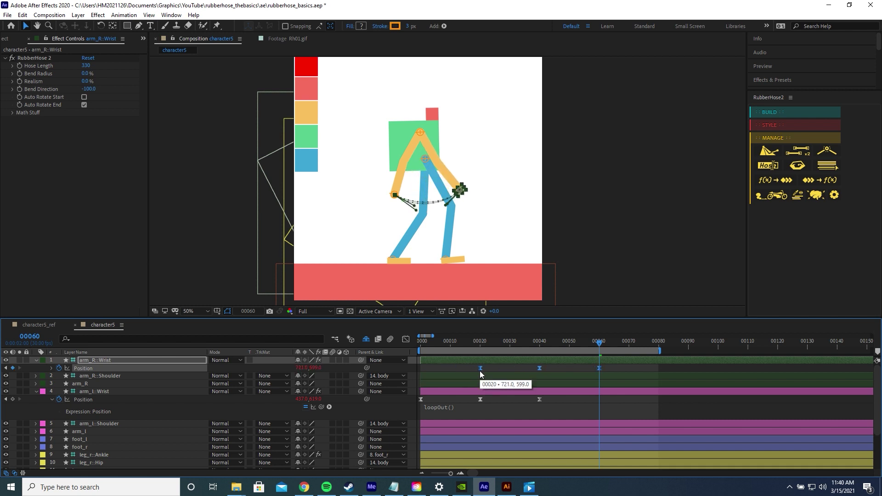
- Move the three arm_R layers directly beneath the body layer, above leg_L::Ankle, and preview the walk
left_click(105, 383)
left_click(101, 361, "shift")
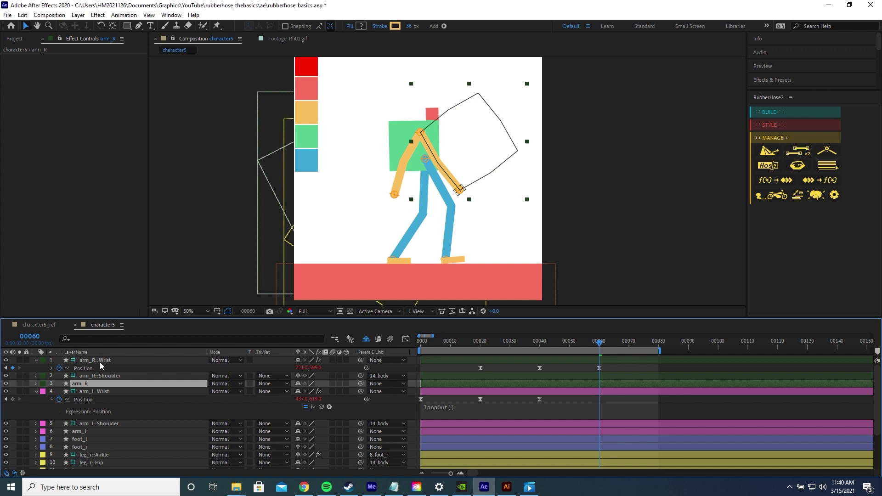
left_click_drag(102, 360, 109, 444)
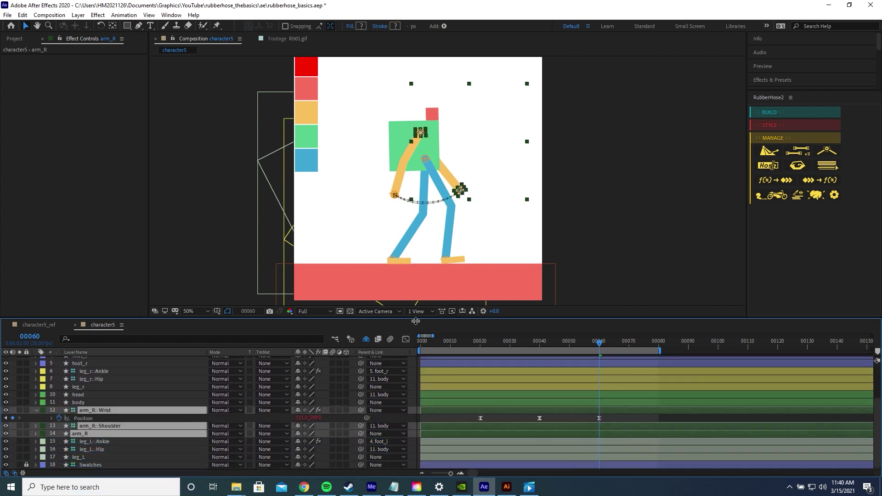
left_click(597, 252)
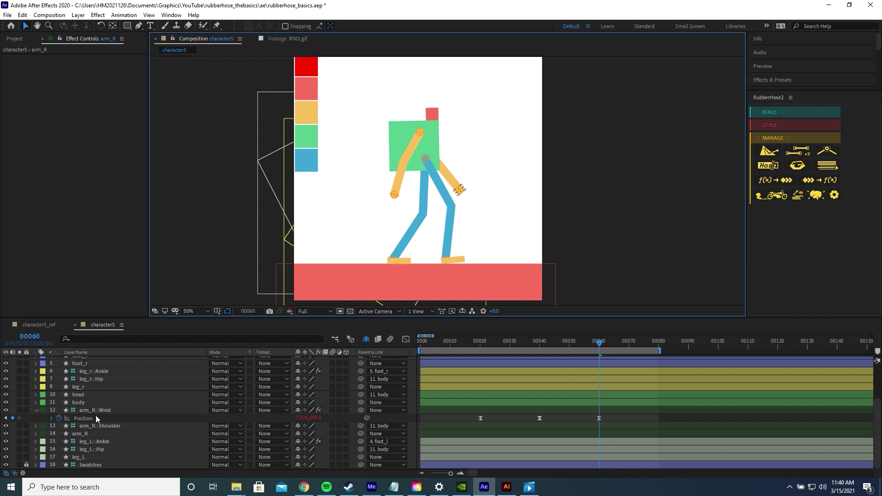
key("space")
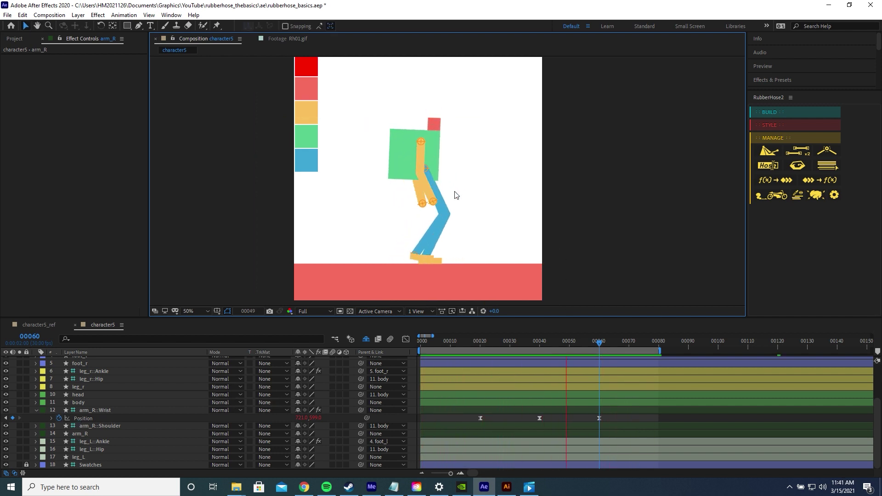
left_click(572, 379)
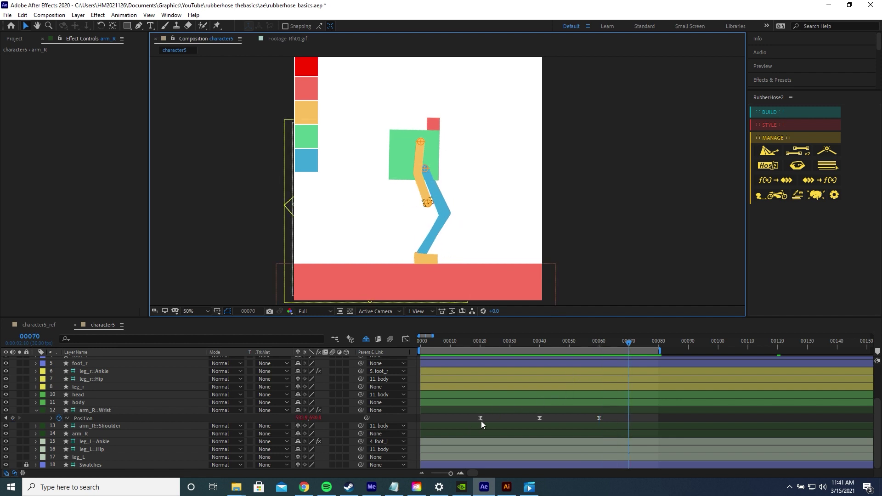
- Set the arm_R wrist's Position expression to loopIn() + loopOut() - value and play back the walk from frame 0
left_click_drag(611, 346, 629, 342)
left_click(58, 418, "alt")
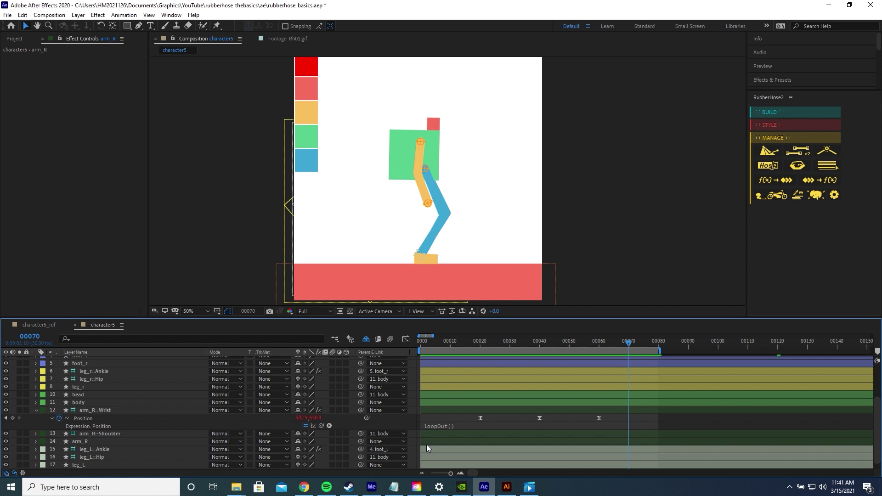
type("loopOut()")
type("loo")
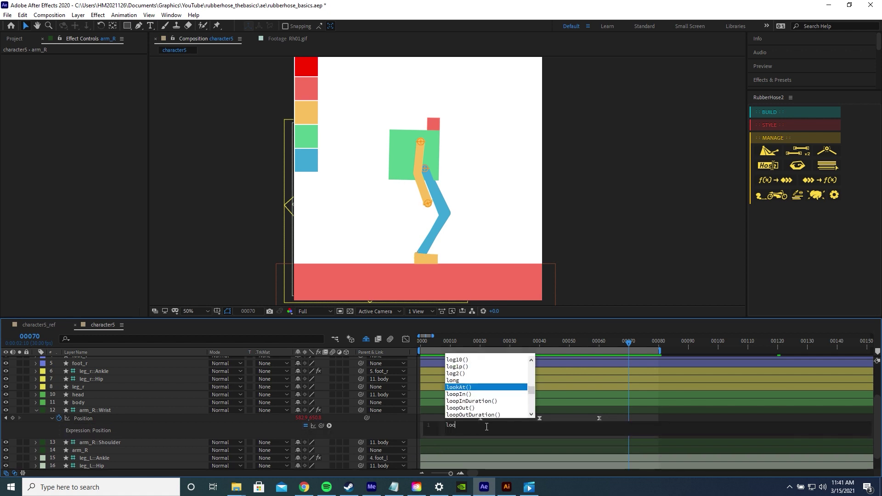
type("pIn() + loopOut()")
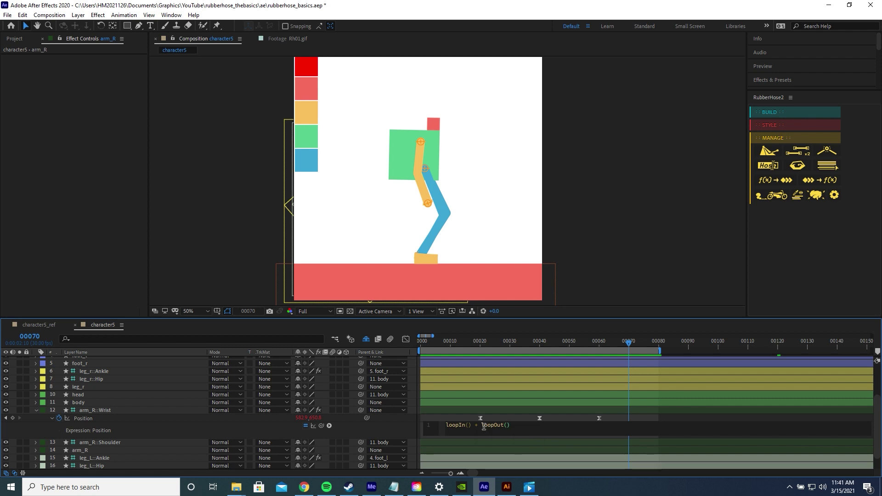
type(" - value")
left_click_drag(457, 343, 380, 339)
key("space")
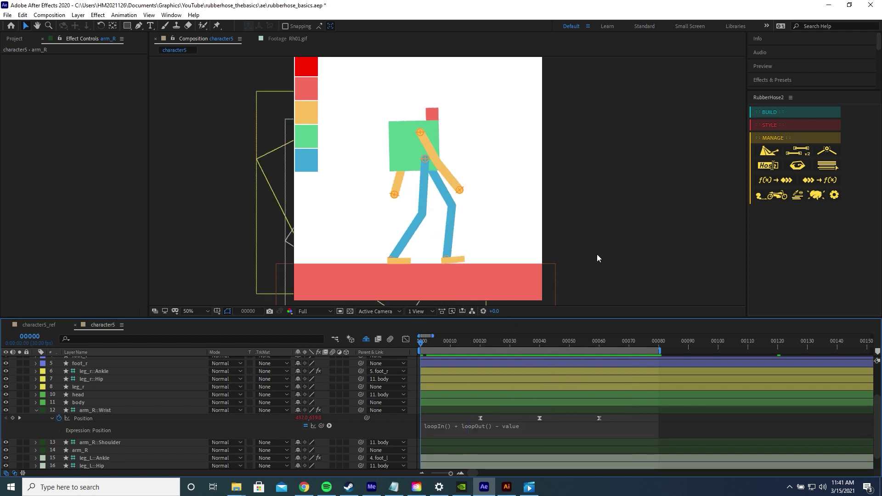